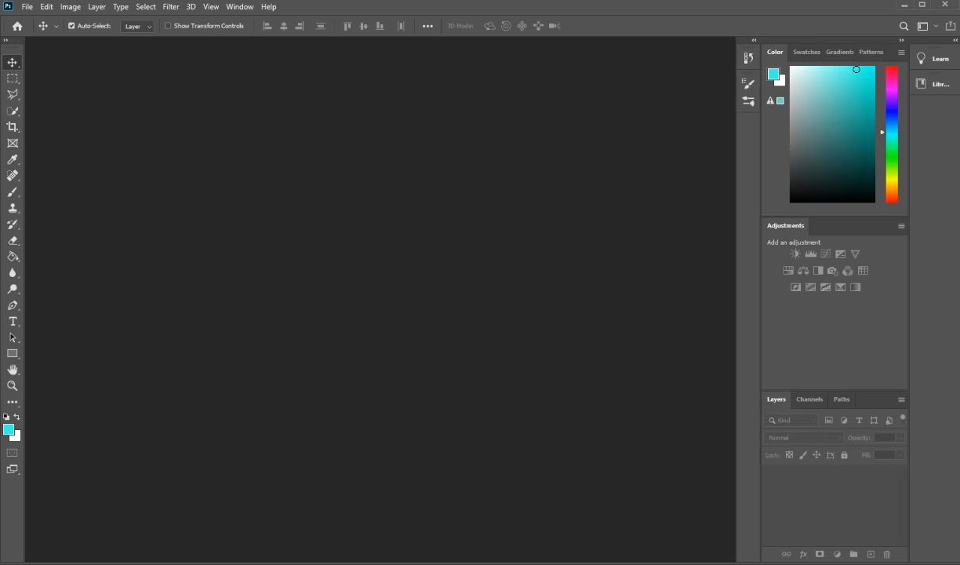
Open Design 1.png and Reference.jpg from the 003 Match Fabric Color folder inside Documents > Photoshop Publish Tutorials
key(super+e)
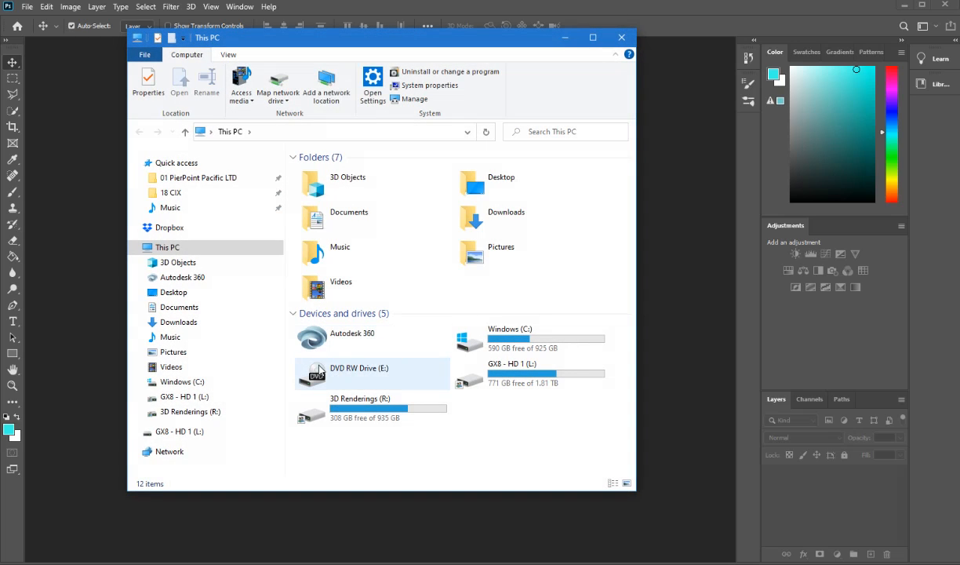
click(191, 307)
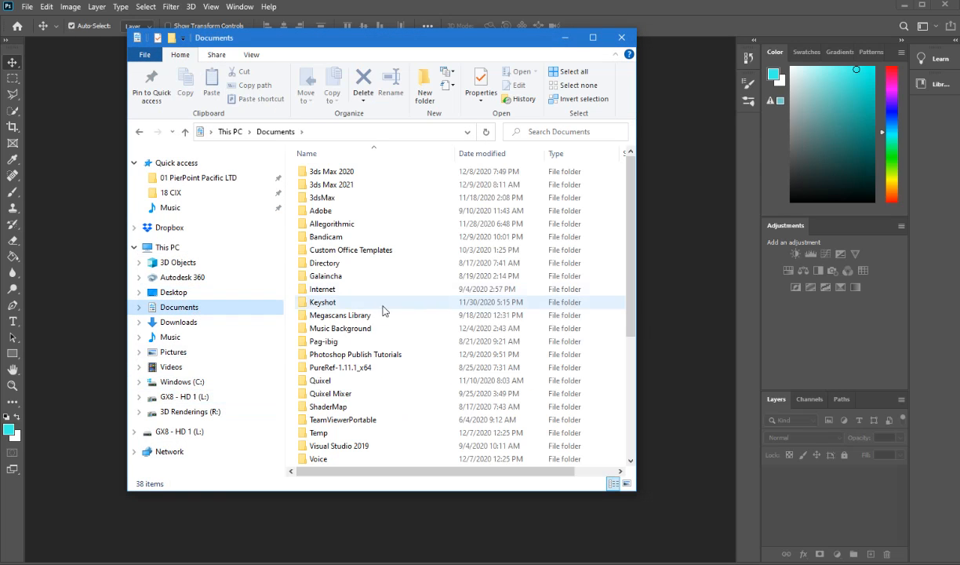
double_click(351, 355)
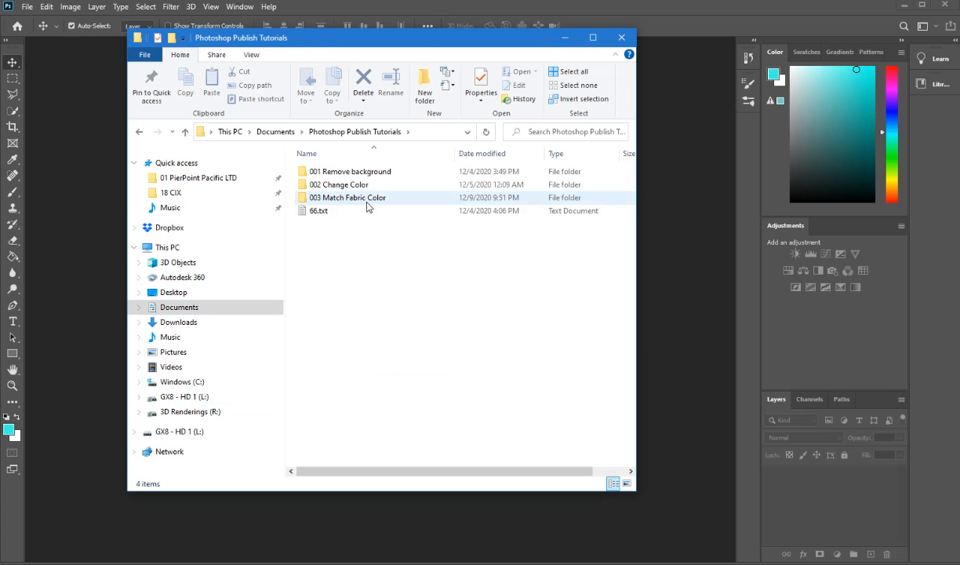
double_click(366, 197)
click(396, 189)
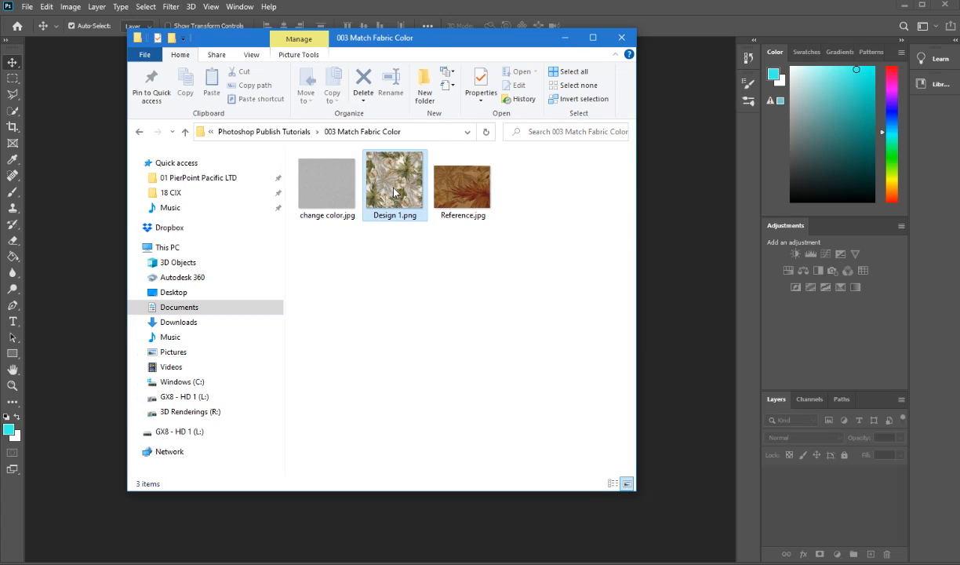
ctrl+click(482, 201)
drag(482, 201, 68, 266)
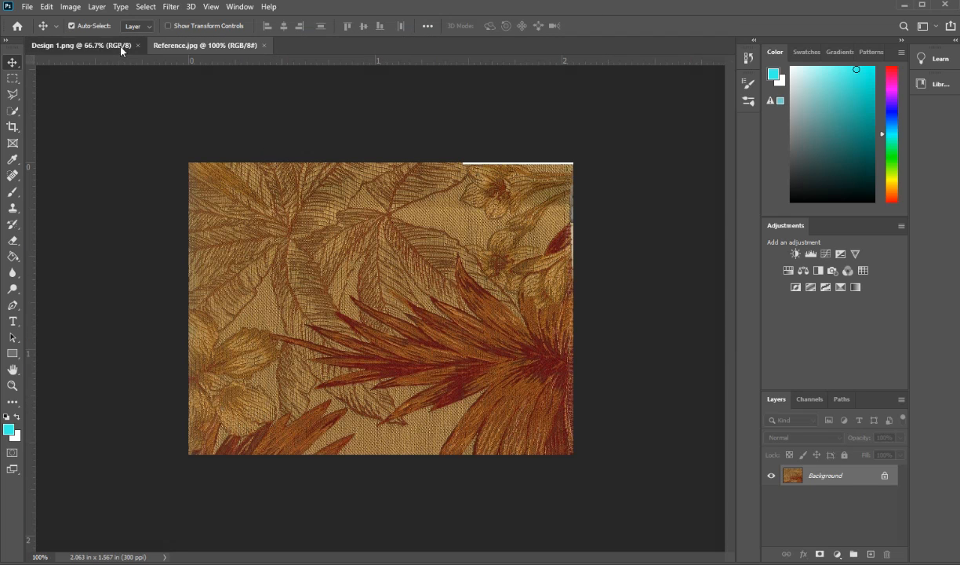
Copy the entire Reference.jpg image into the Design 1.png document and move it to the upper-right area of the design
click(122, 46)
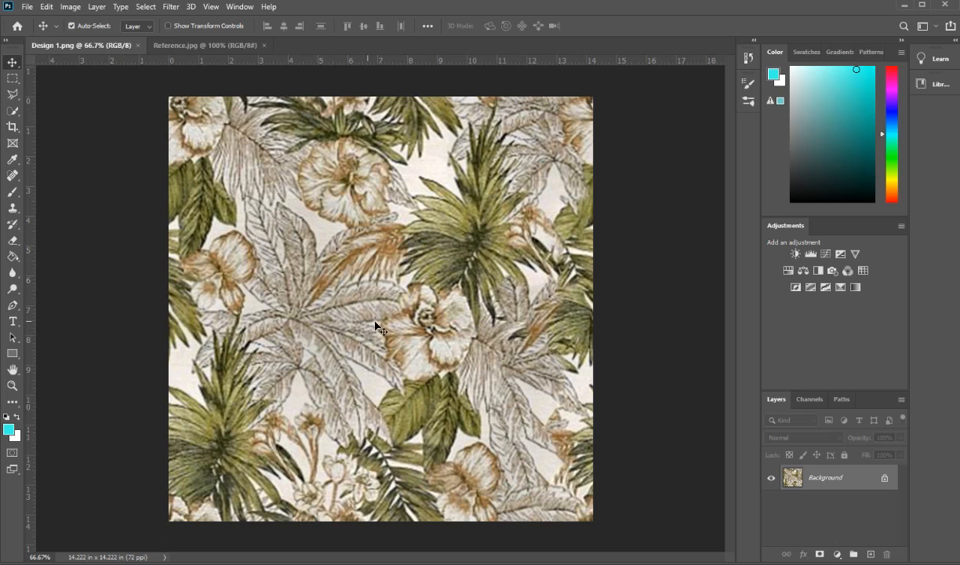
click(199, 45)
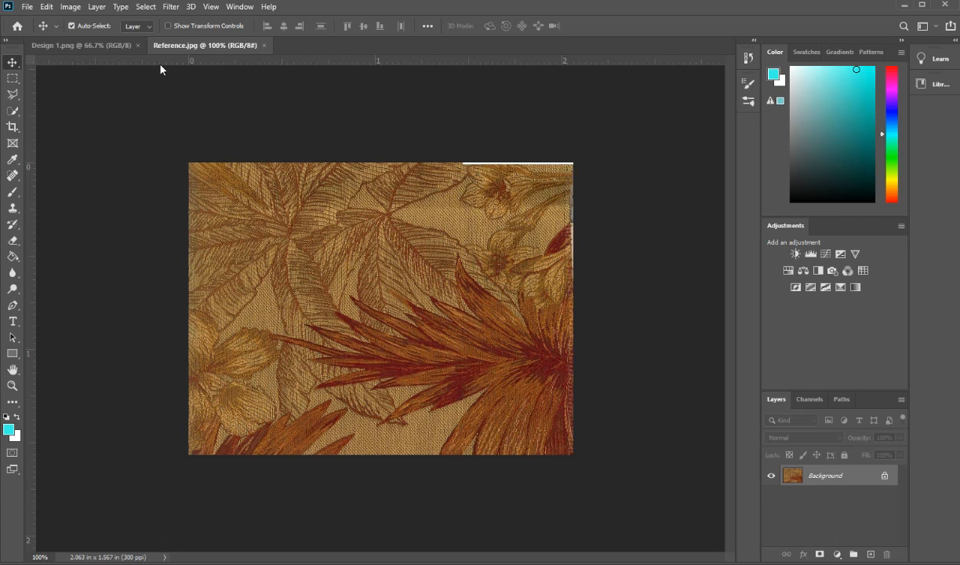
click(115, 48)
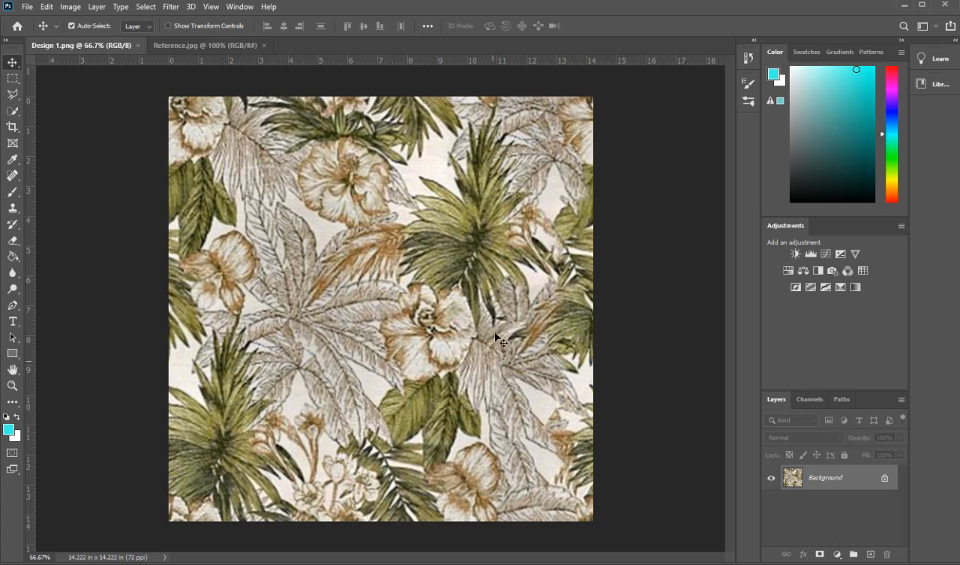
click(204, 45)
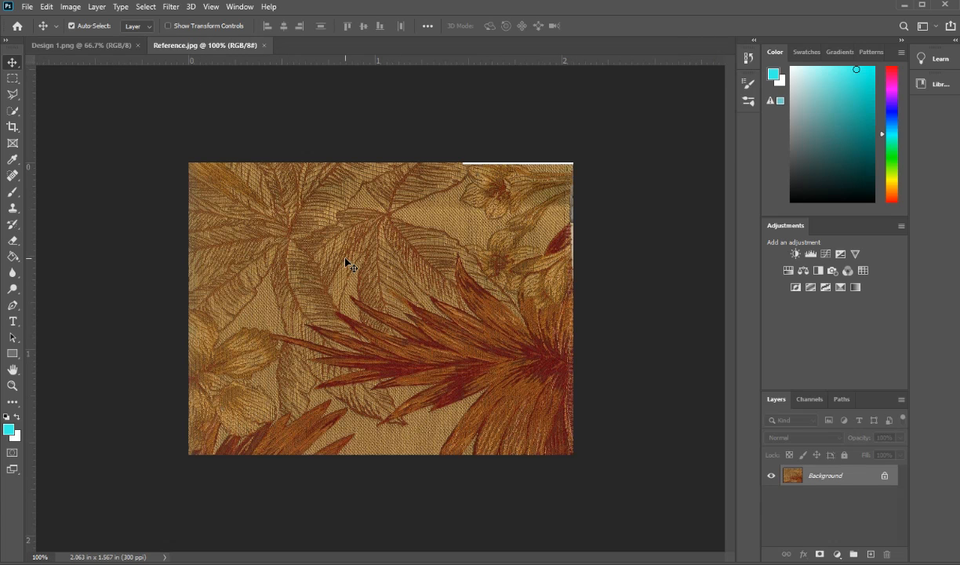
key(ctrl)
key(ctrl+a)
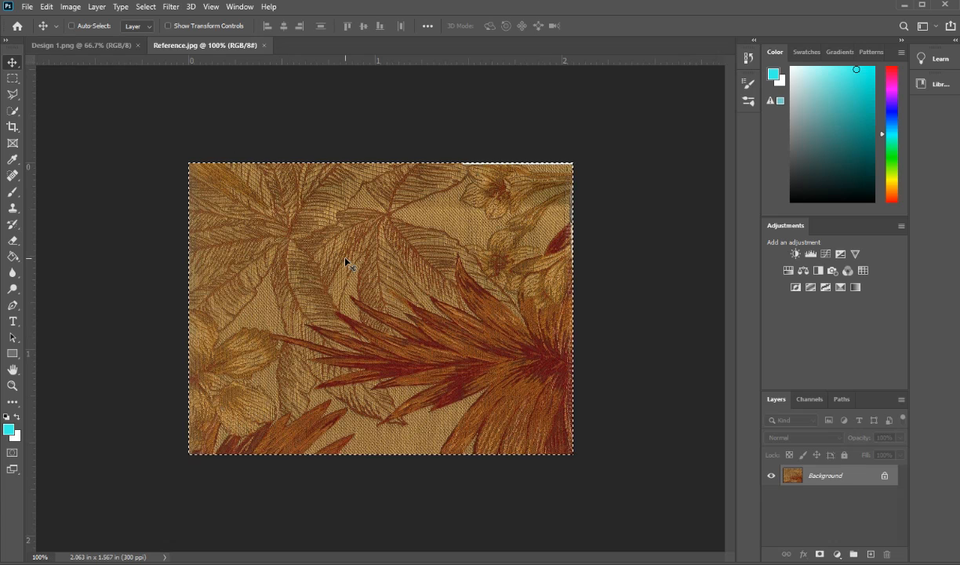
click(117, 45)
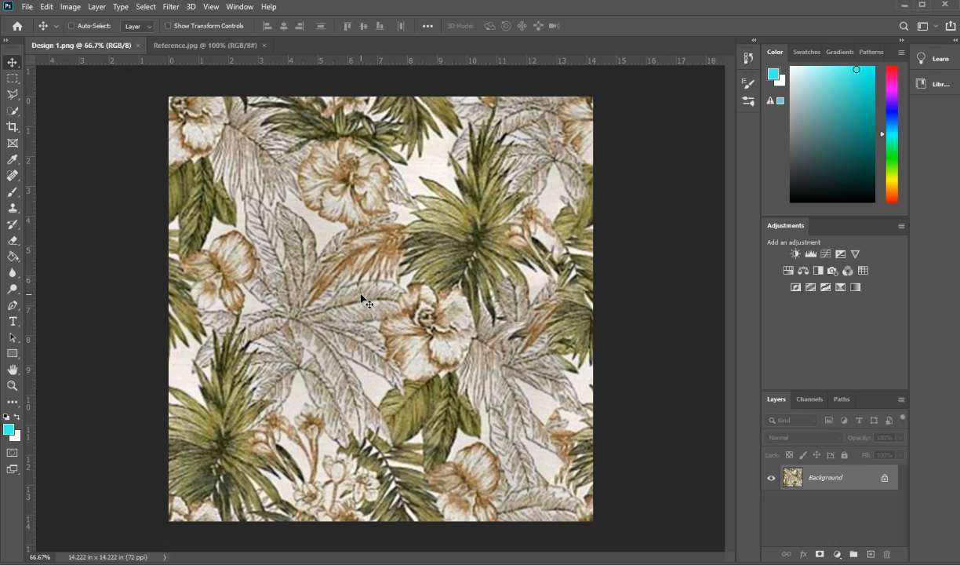
key(ctrl+v)
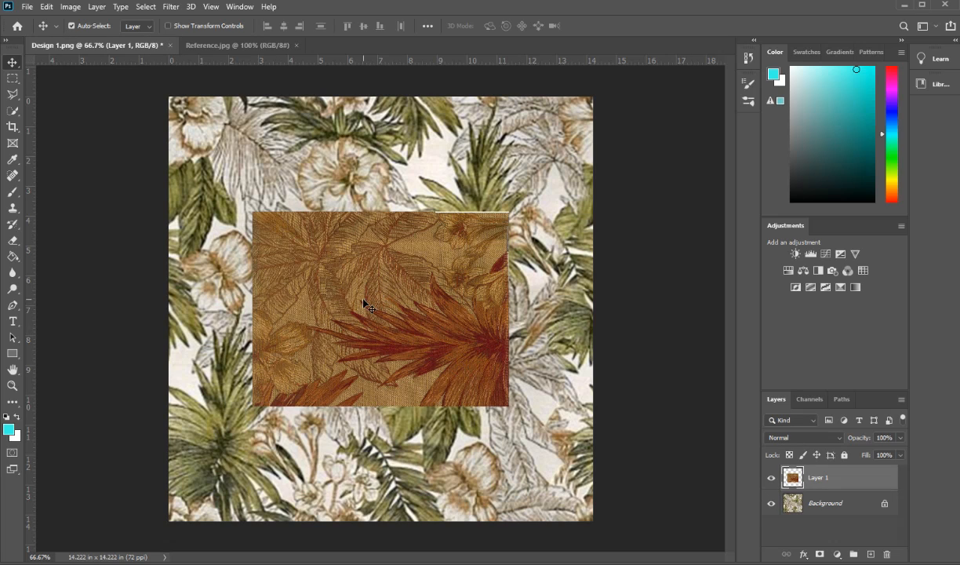
drag(363, 304, 436, 221)
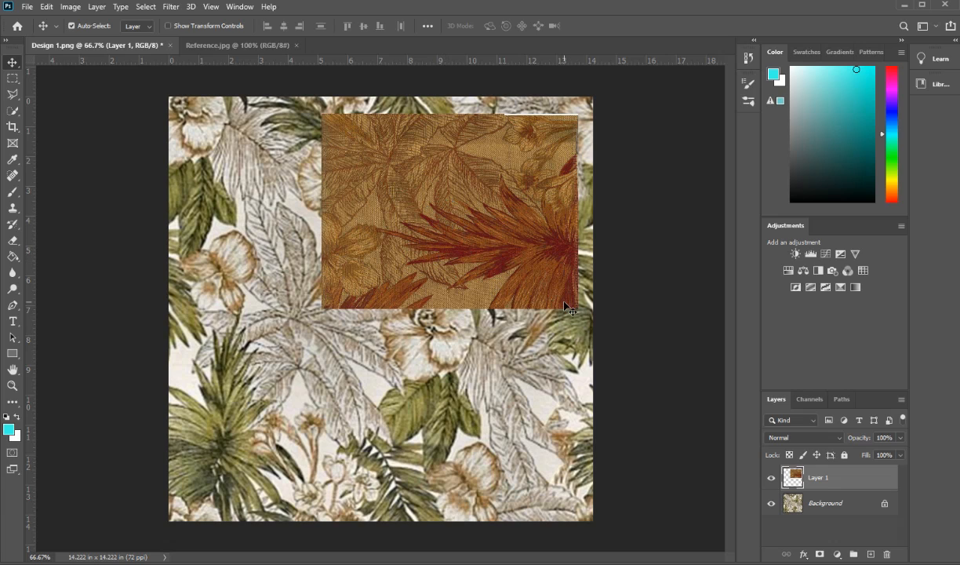
Add a Gradient Map adjustment layer directly above the Background layer
click(832, 506)
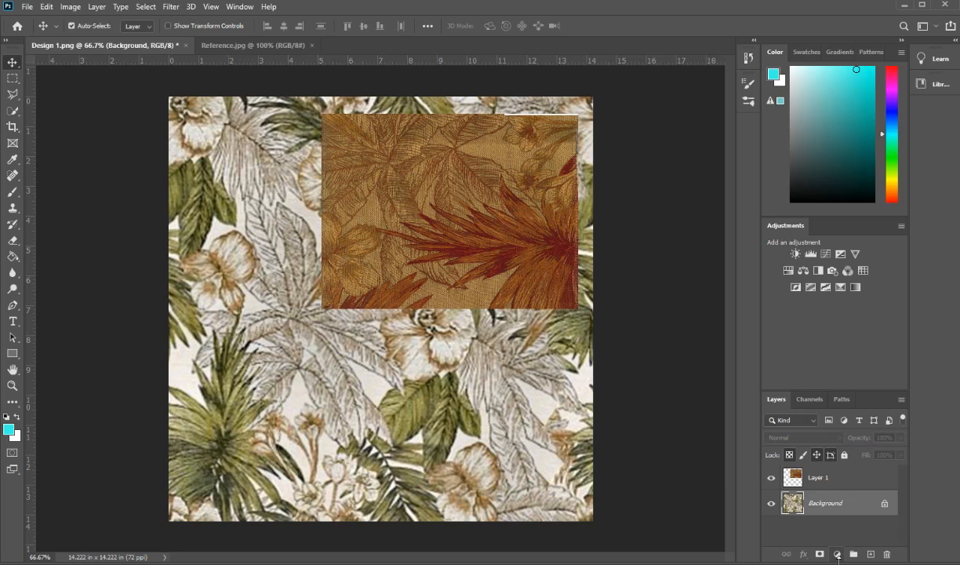
click(838, 553)
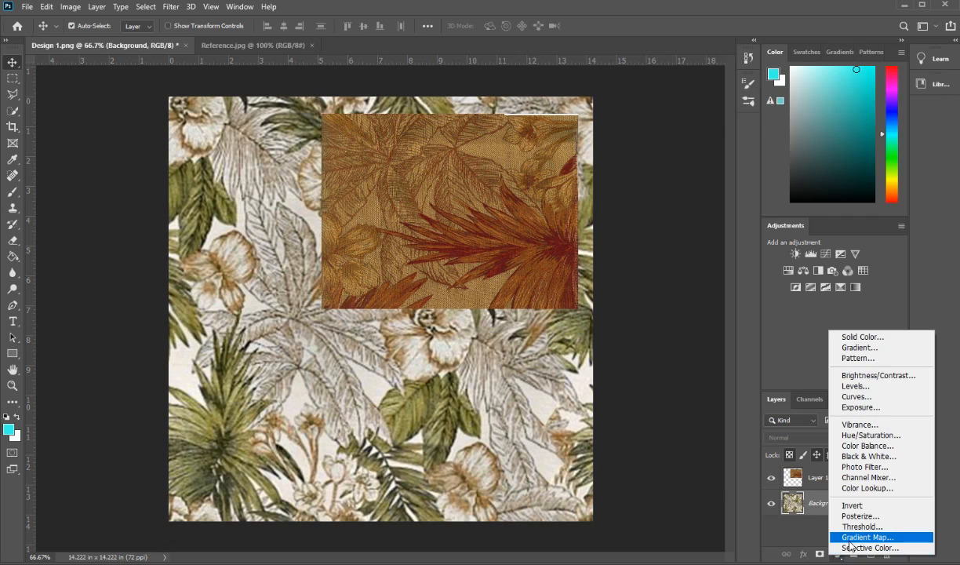
click(851, 540)
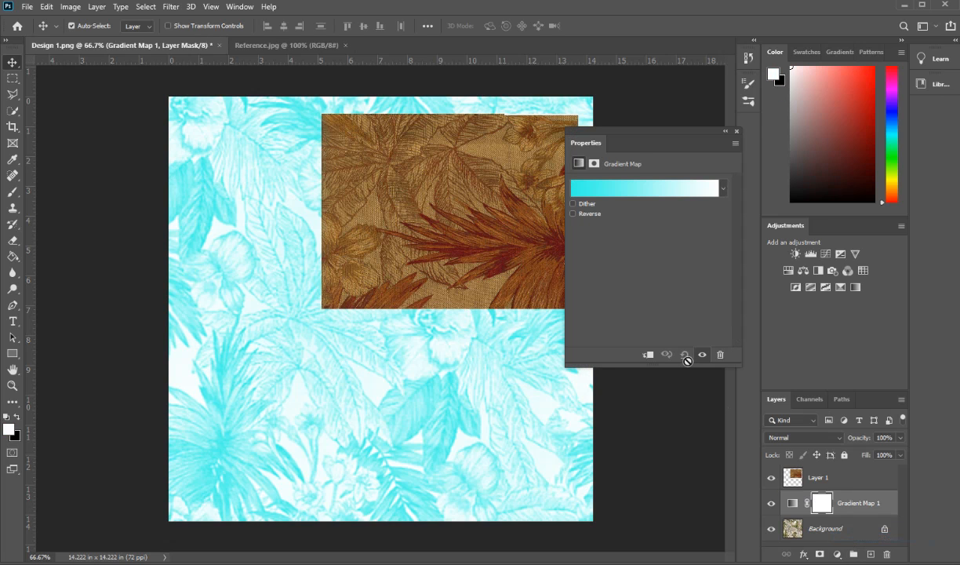
click(626, 188)
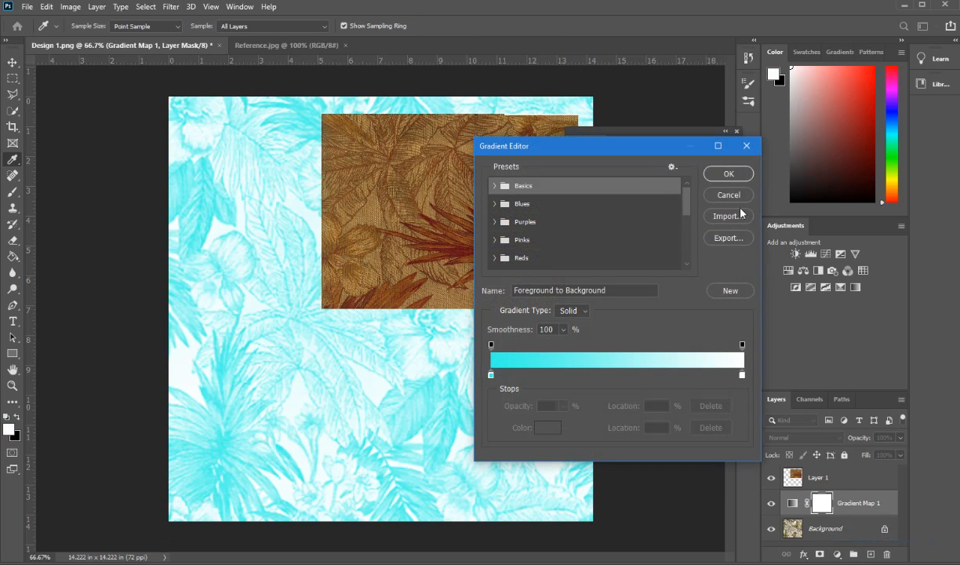
click(748, 147)
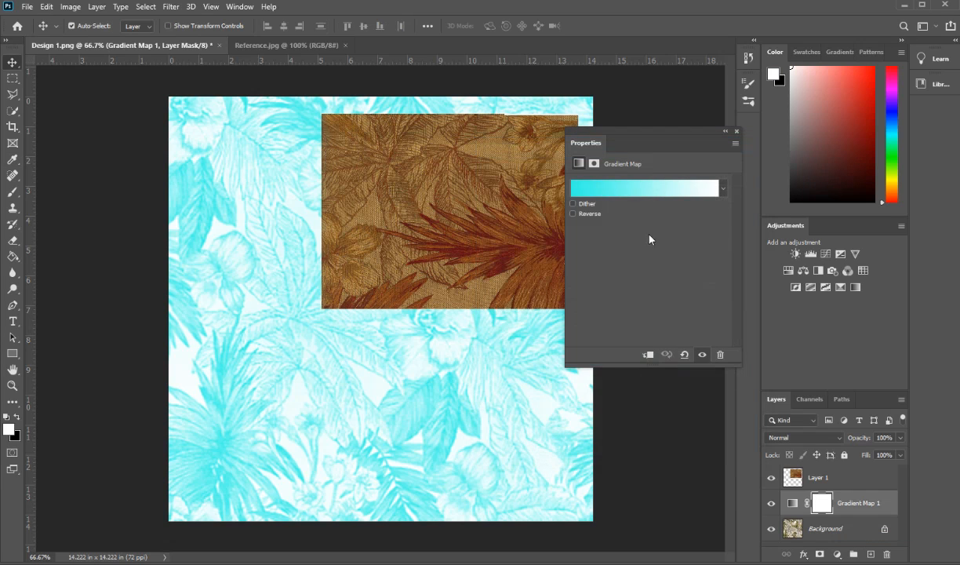
click(643, 189)
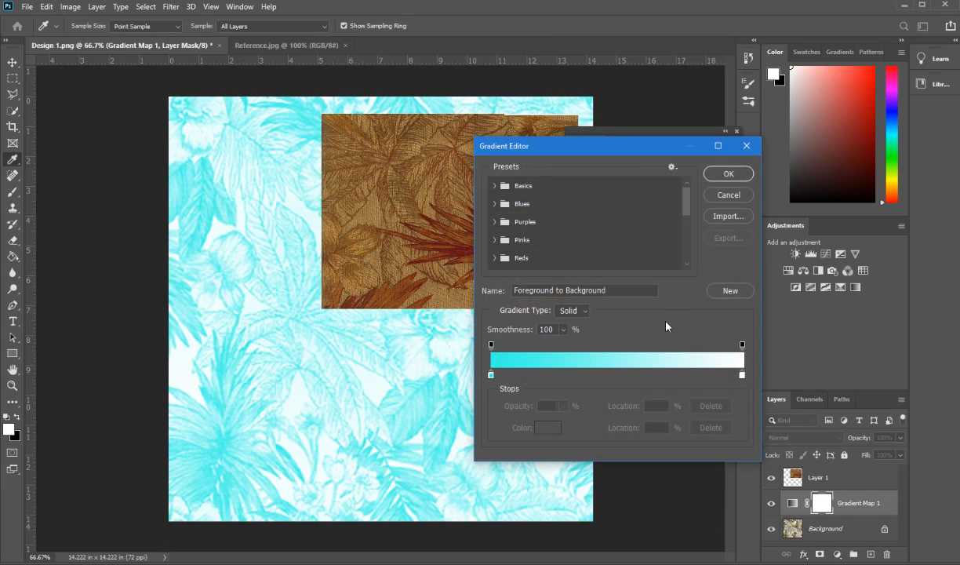
drag(597, 150, 617, 150)
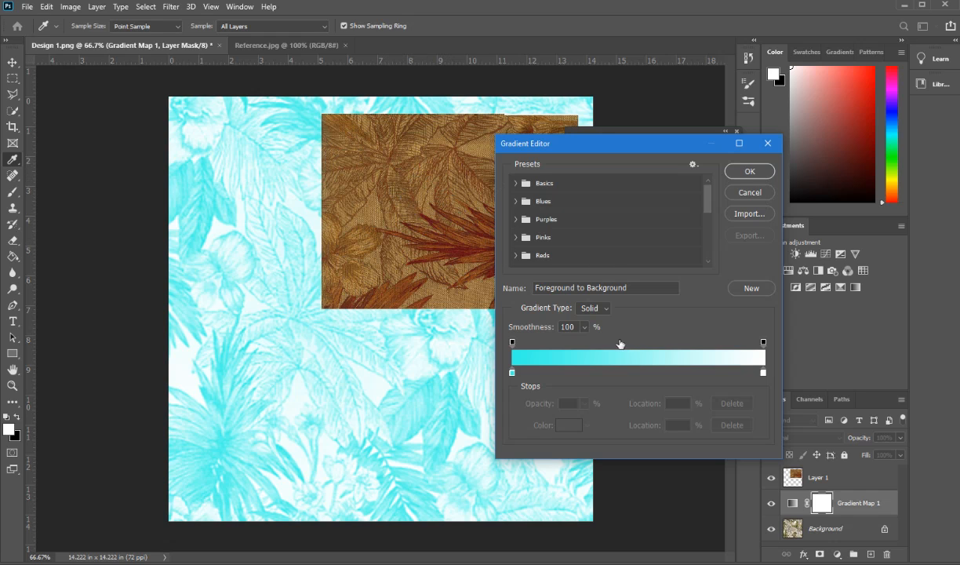
click(761, 196)
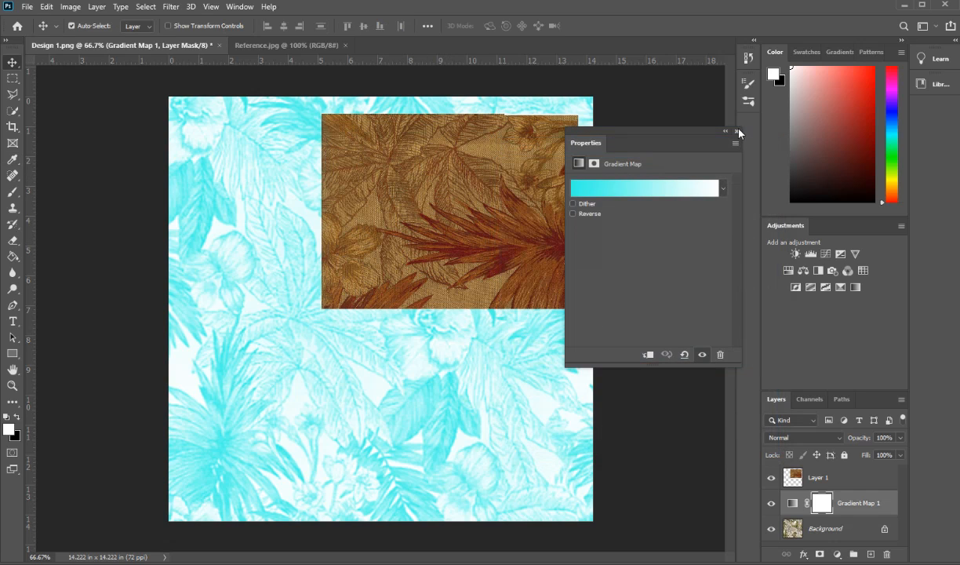
click(638, 188)
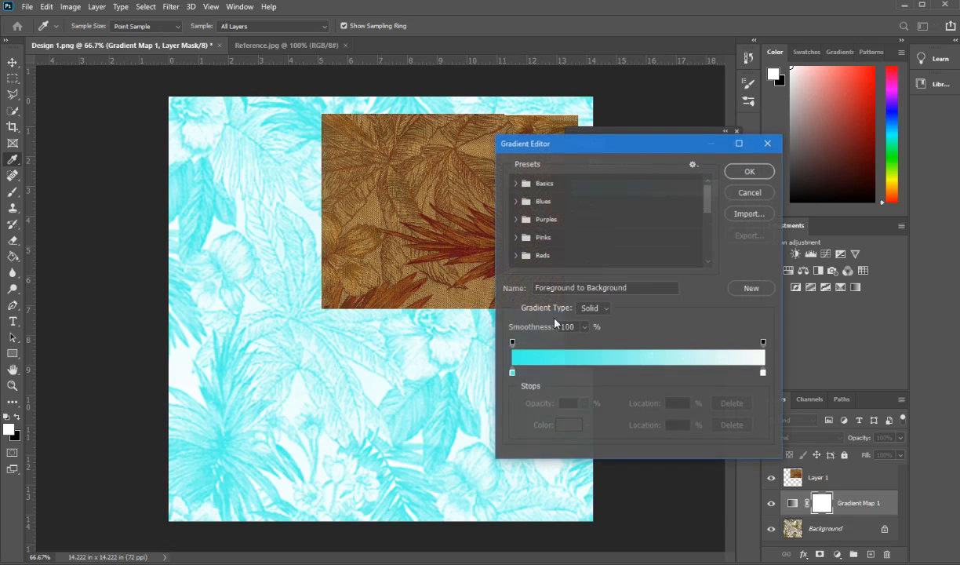
click(512, 372)
click(569, 425)
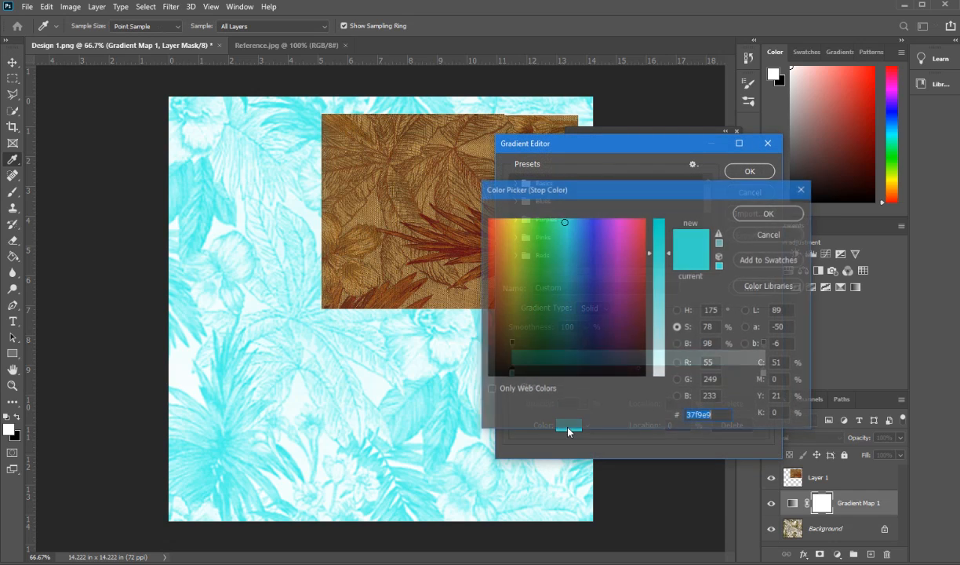
click(791, 238)
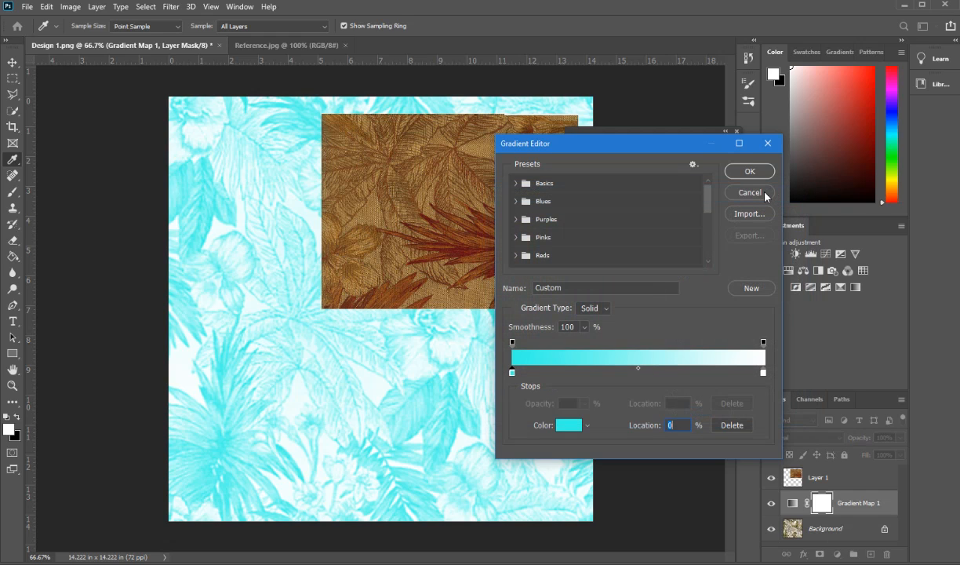
click(765, 143)
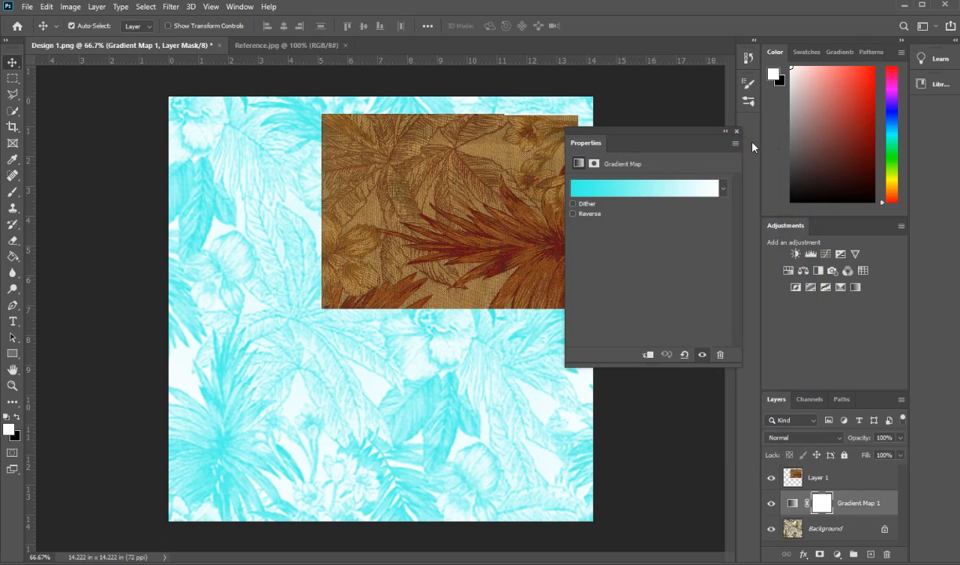
click(738, 137)
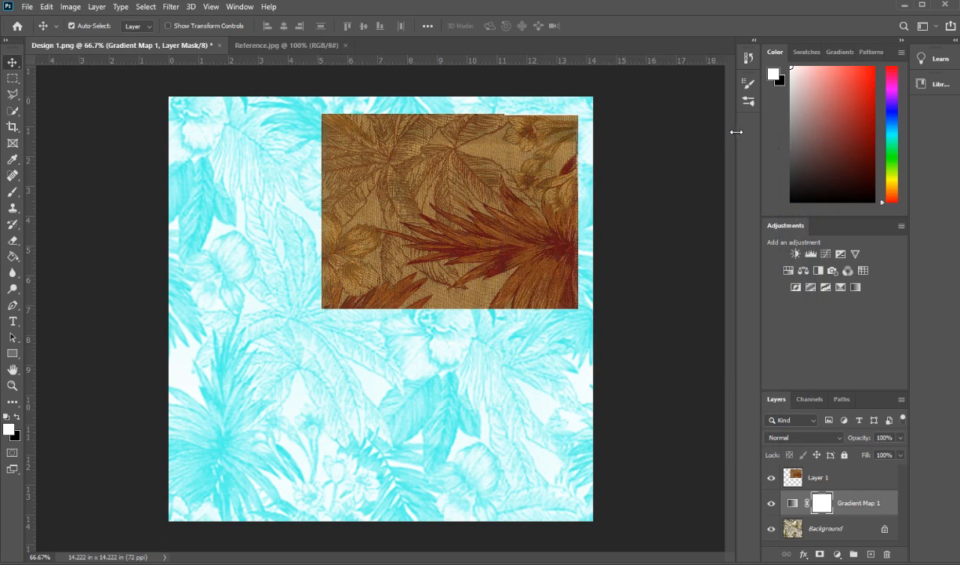
Hide the Gradient Map 1 layer and make Layer 1 the active, visible layer
click(771, 503)
click(772, 478)
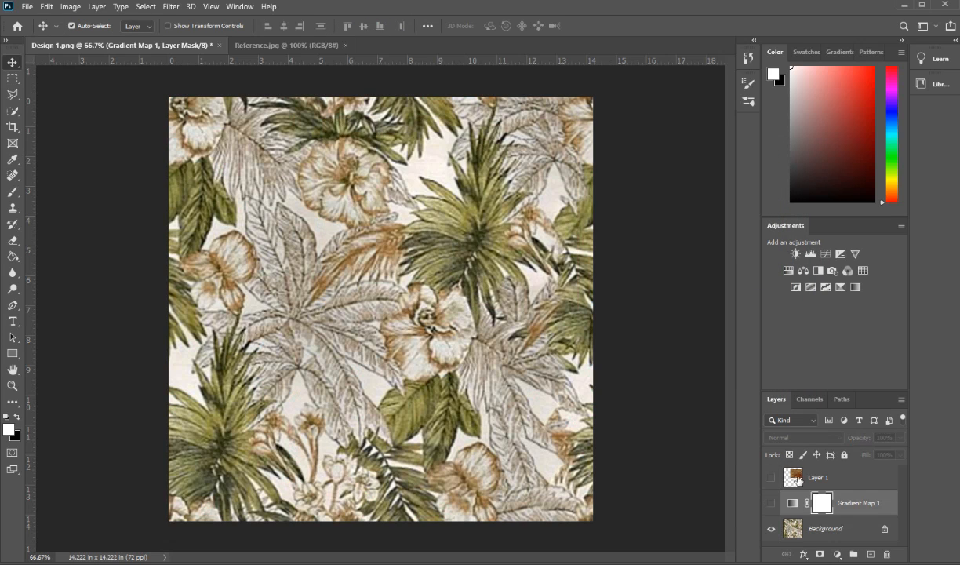
click(772, 478)
click(833, 480)
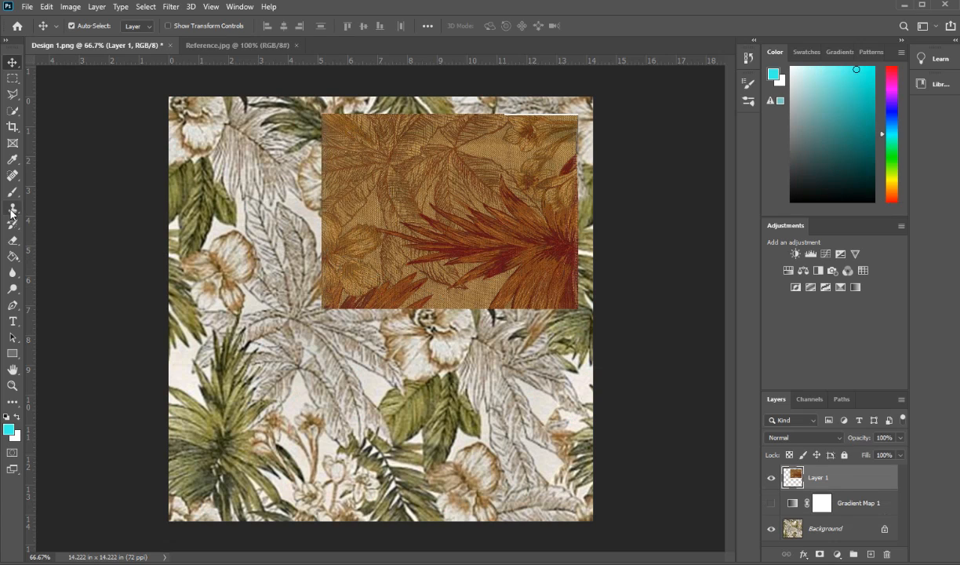
Sample the reference image with the Eyedropper, using the leaf's dark red as background color and the fabric's brown as foreground color
click(12, 160)
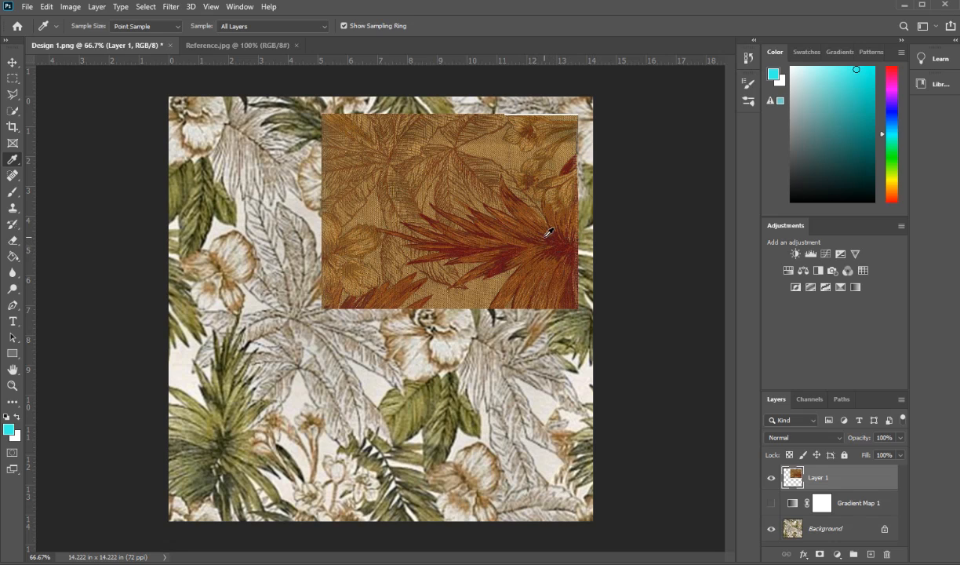
click(552, 233)
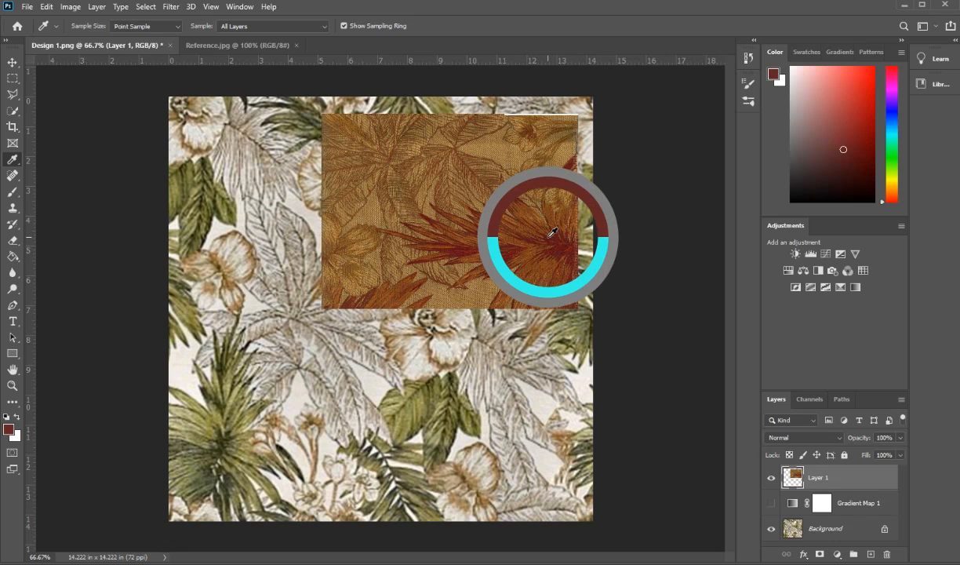
click(16, 416)
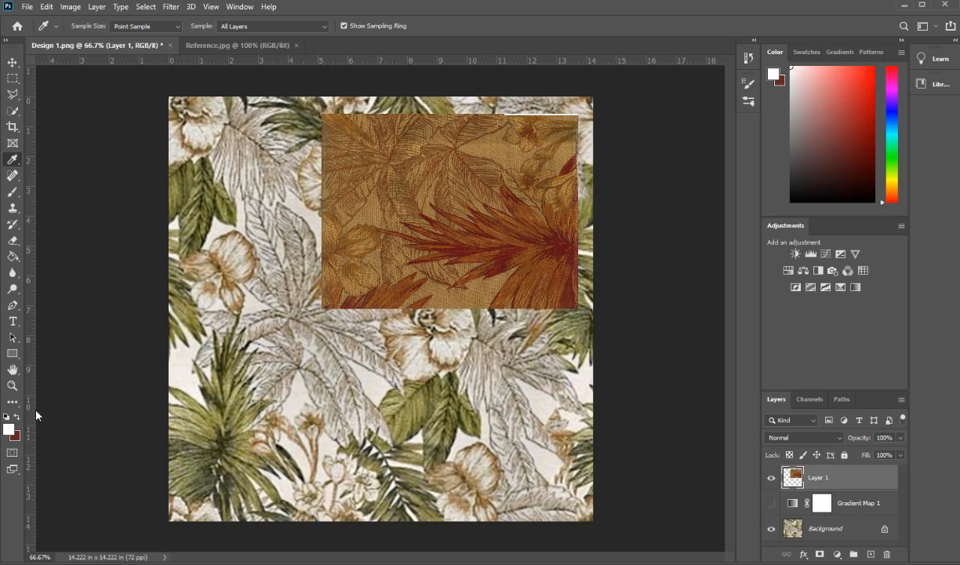
click(379, 208)
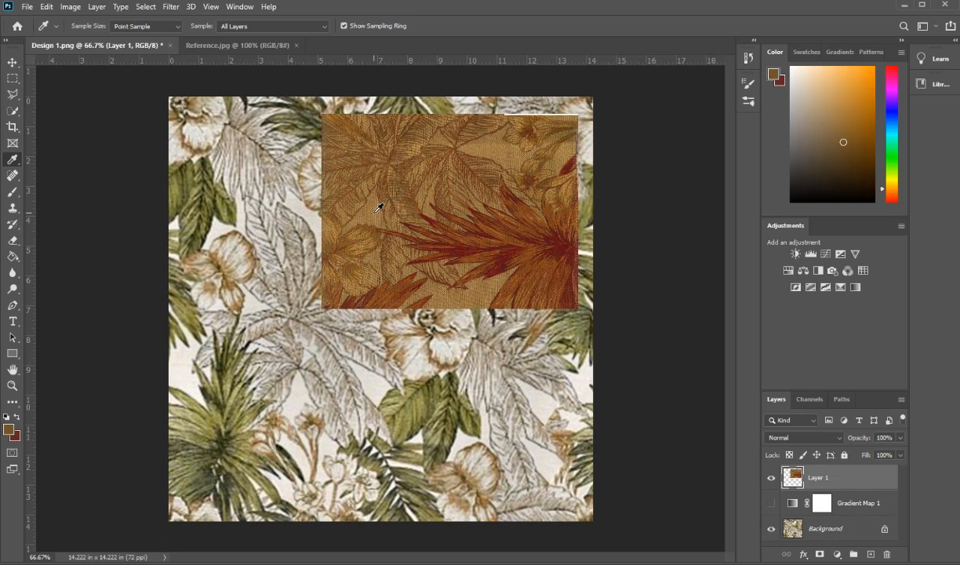
Turn the Gradient Map 1 layer's visibility back on, check its gradient properties, and select Layer 1
click(771, 502)
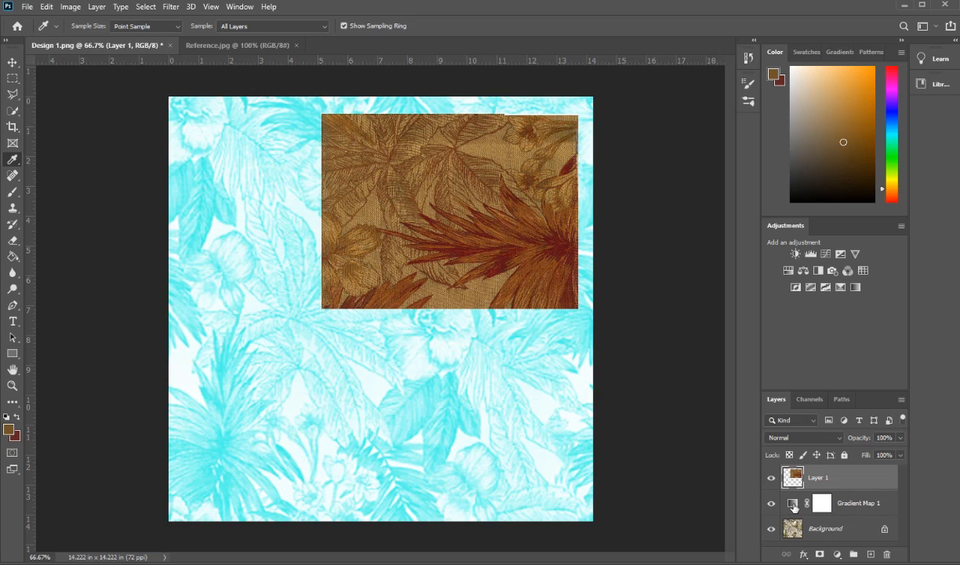
double_click(793, 503)
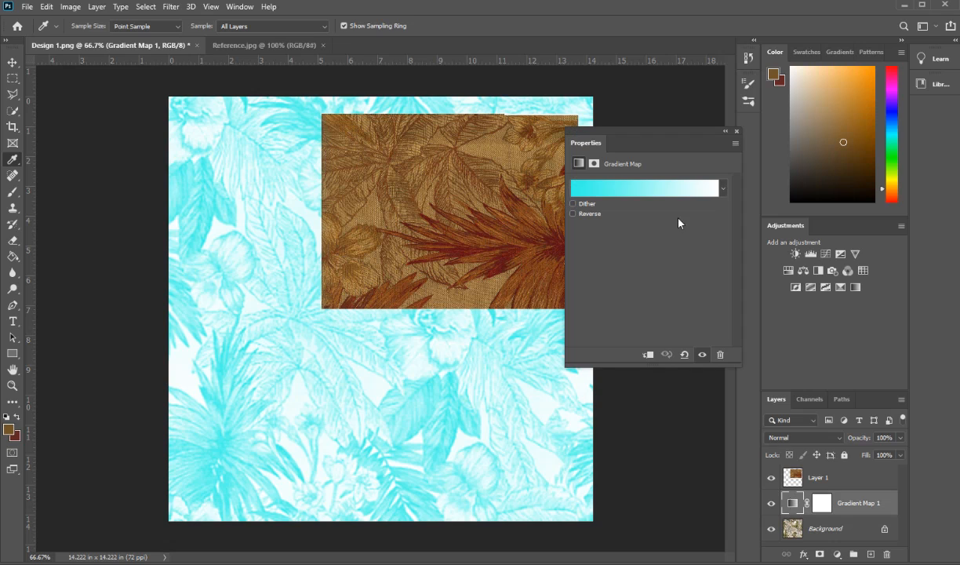
click(736, 131)
click(785, 476)
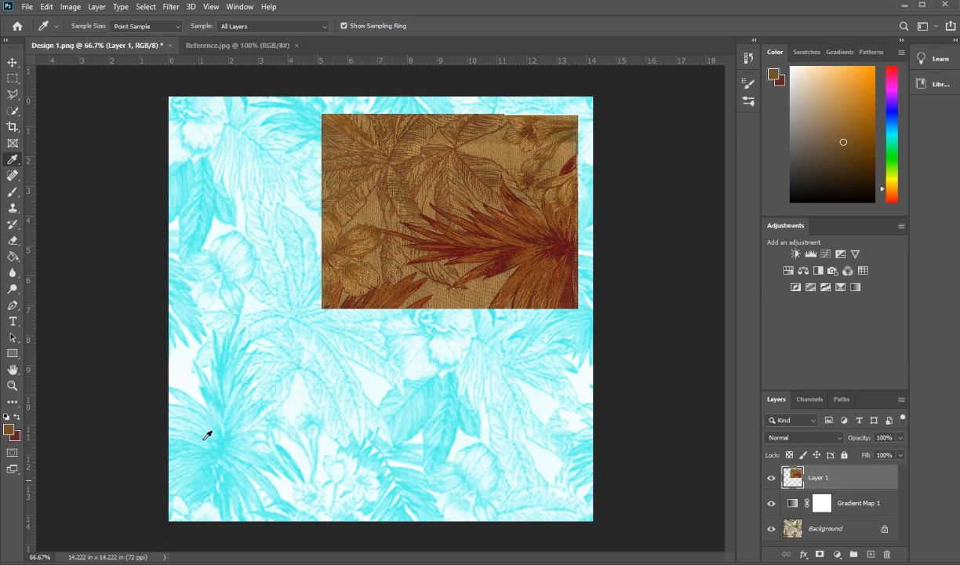
Copy the sampled foreground brown's hex value and set the Gradient Map's 100% color stop to 71542a
click(8, 431)
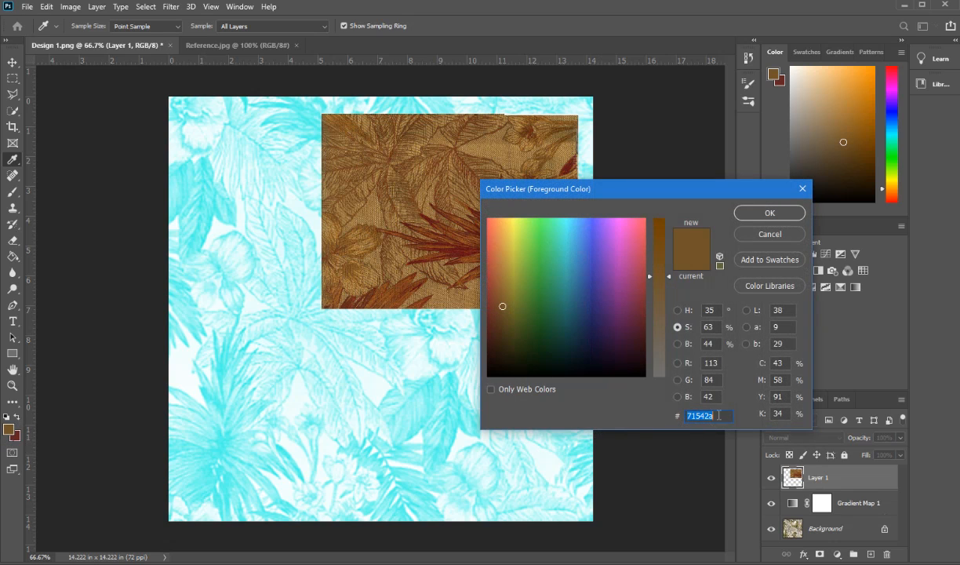
click(784, 213)
double_click(794, 503)
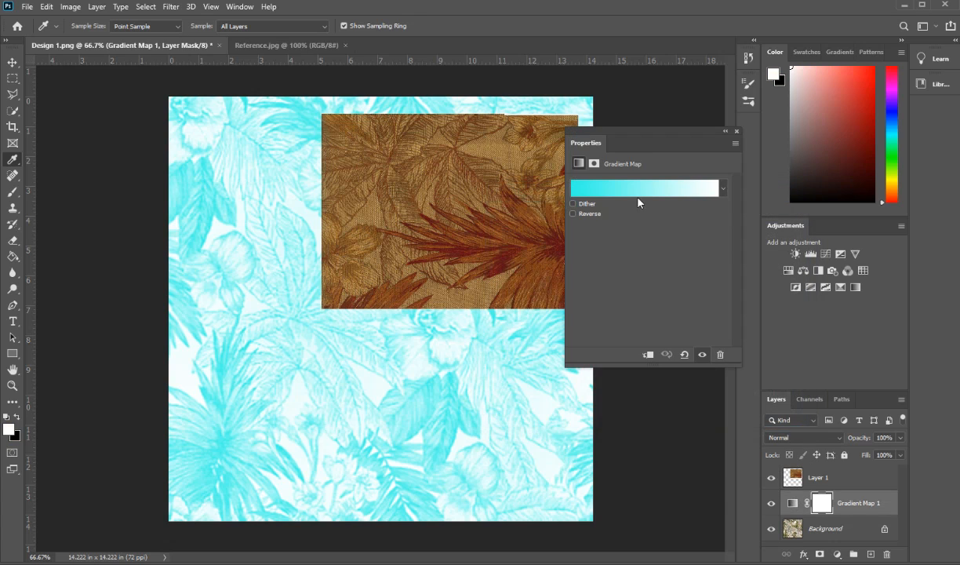
click(638, 192)
click(763, 371)
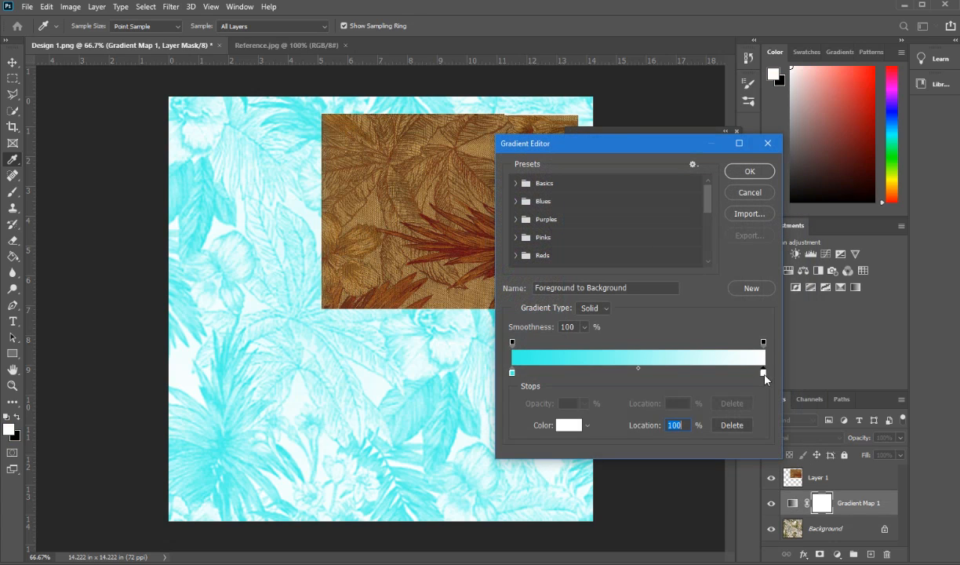
click(574, 428)
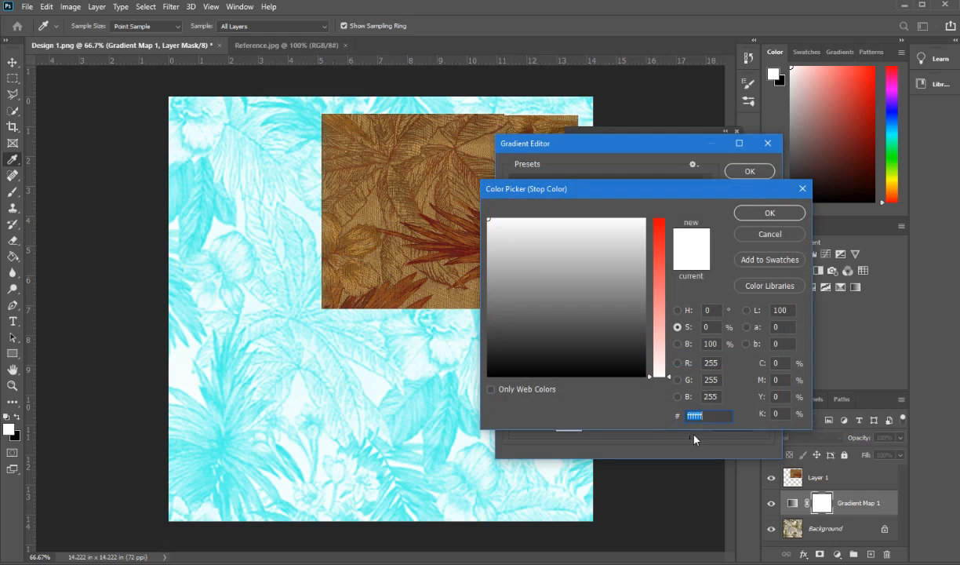
text(71542a)
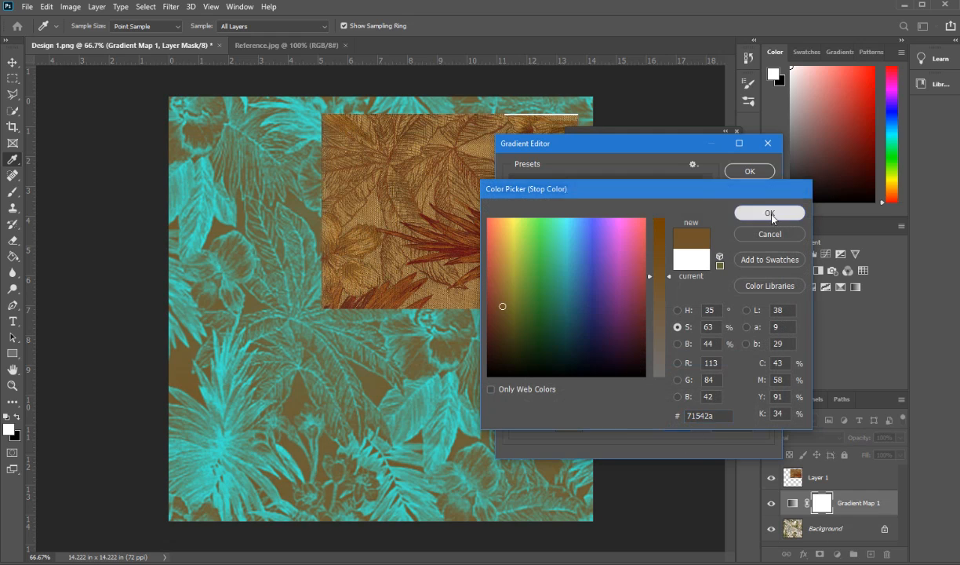
click(770, 213)
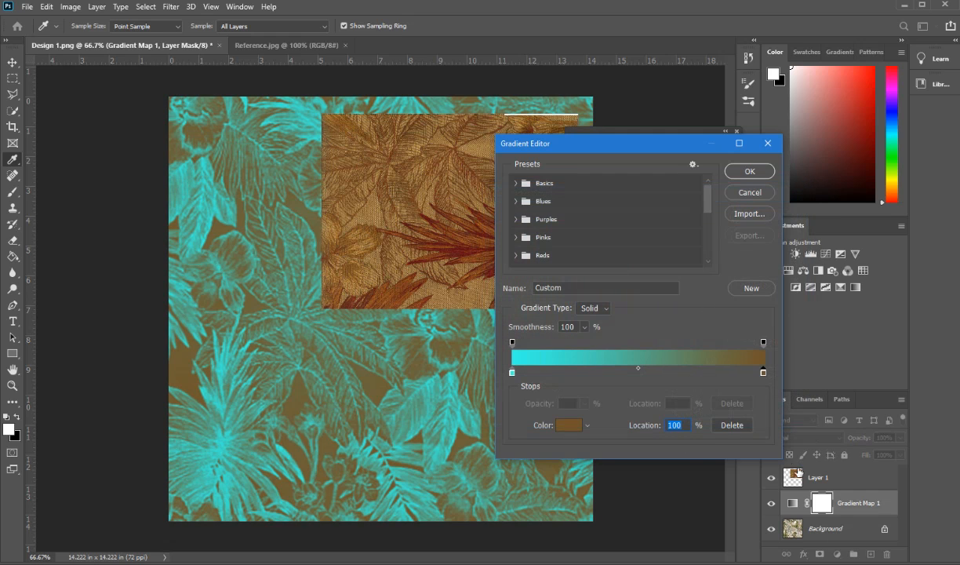
click(752, 171)
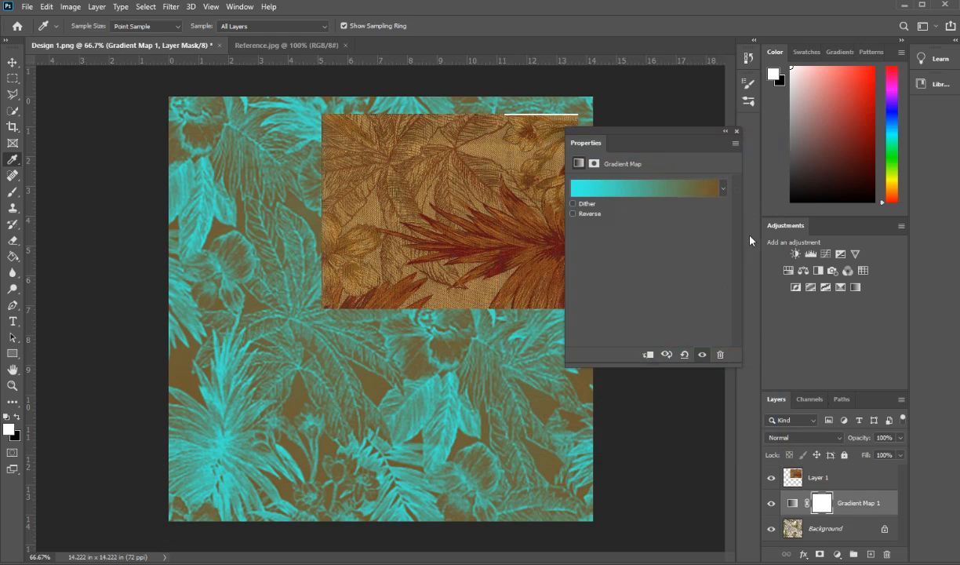
Swap Layer 1's foreground and background colors, copy the dark red's hex value, and set the Gradient Map's 0% color stop to 632625
click(796, 477)
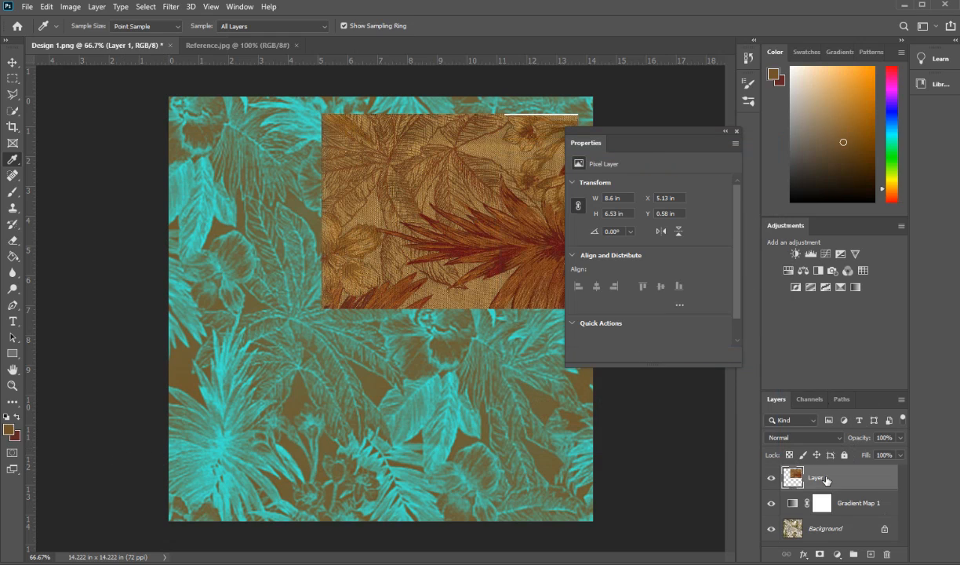
click(17, 416)
click(11, 430)
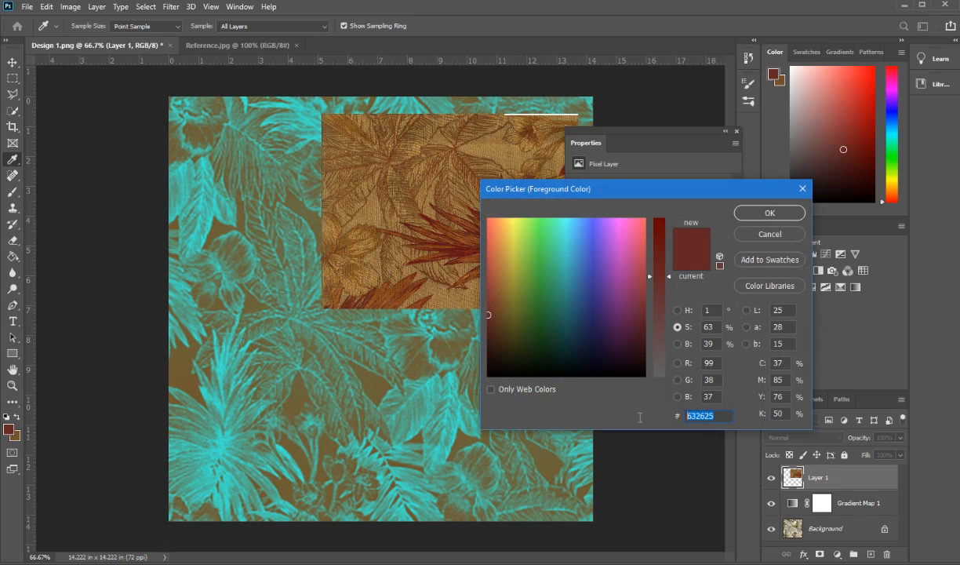
click(757, 212)
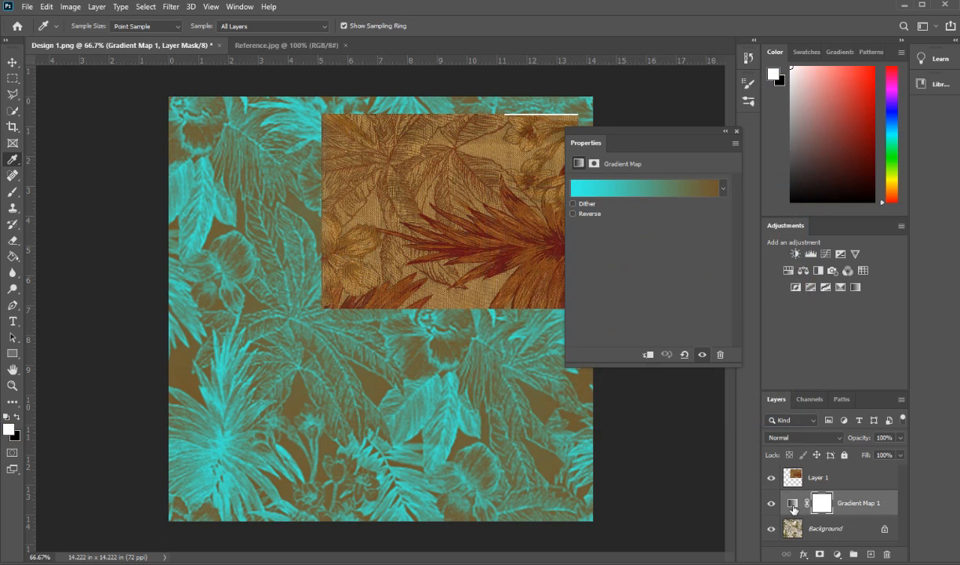
click(821, 503)
click(619, 189)
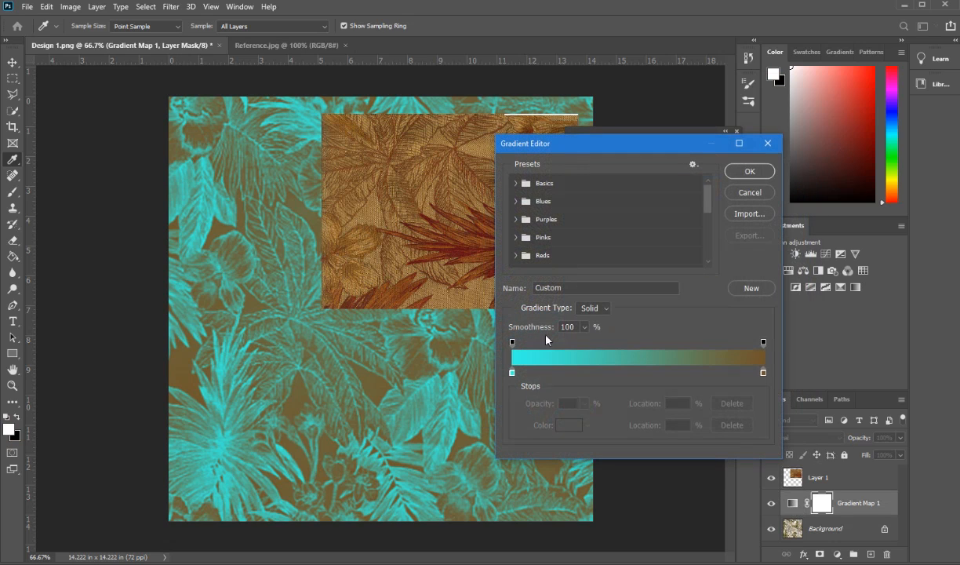
click(512, 372)
click(570, 425)
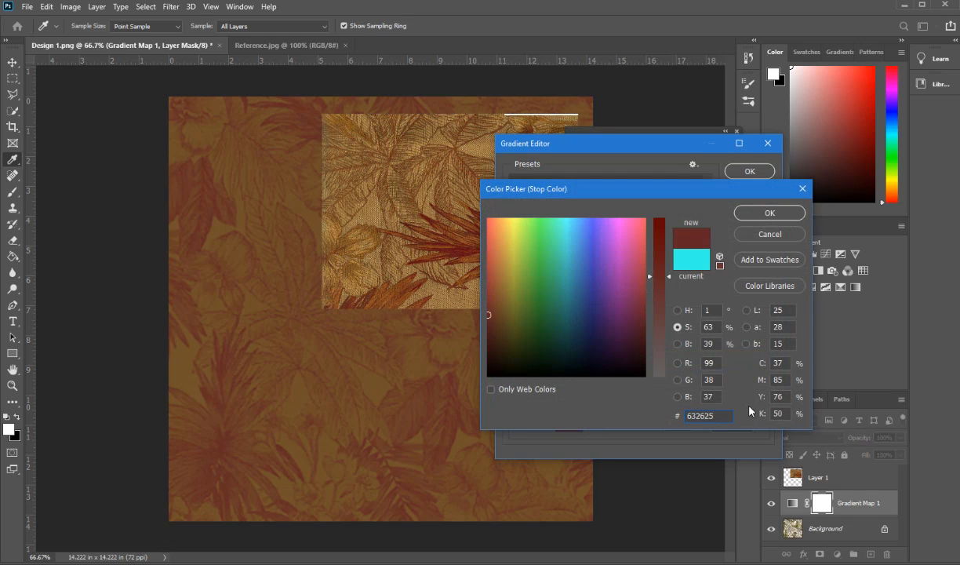
click(782, 213)
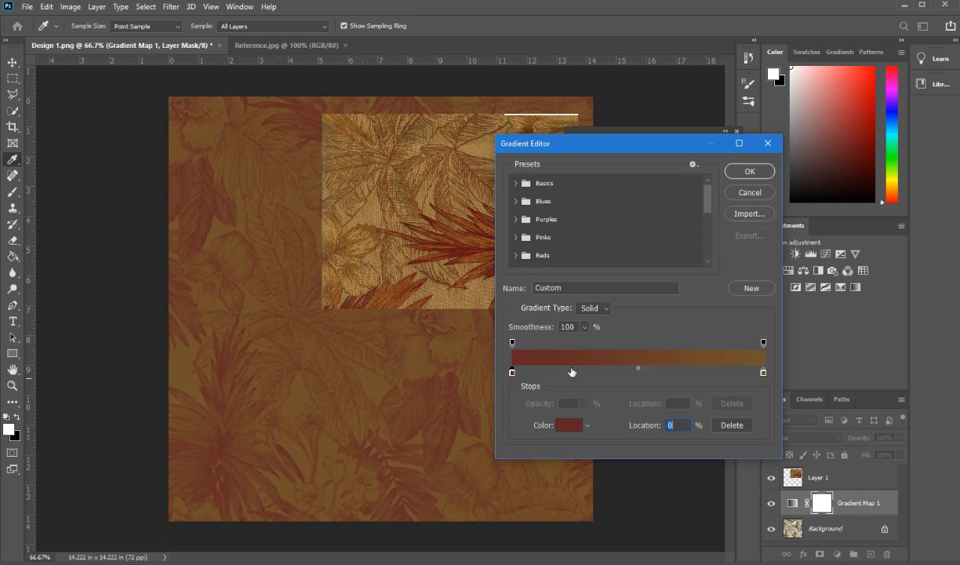
click(750, 174)
With Layer 1 active, sample the reference image's leaf orange-brown as background color and the fabric's light tan as foreground color
click(816, 477)
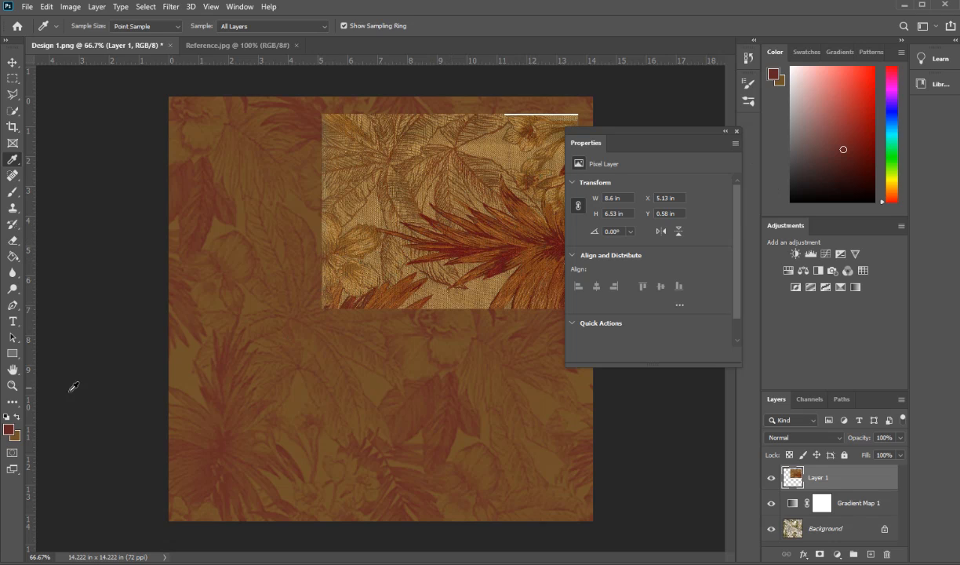
click(19, 418)
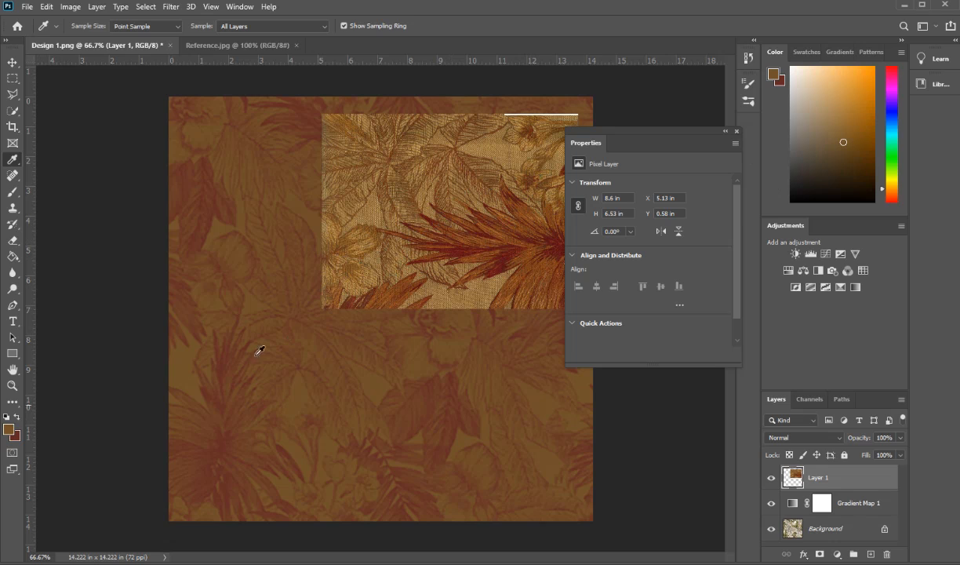
click(529, 263)
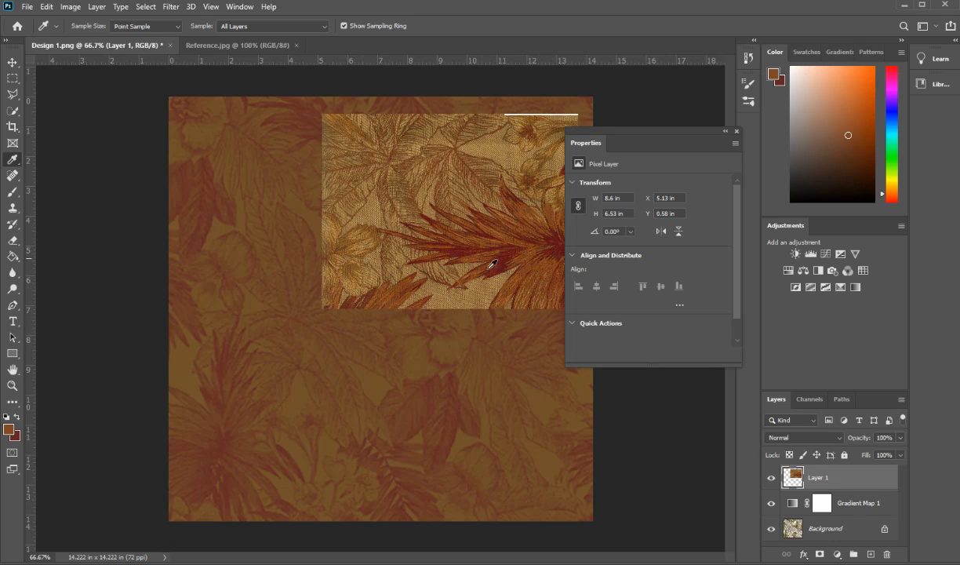
click(18, 416)
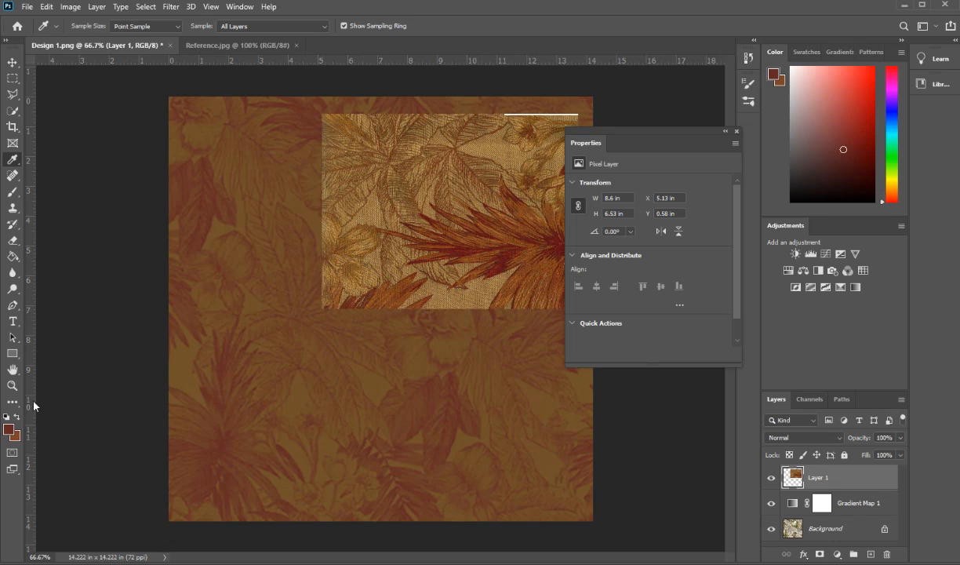
click(515, 246)
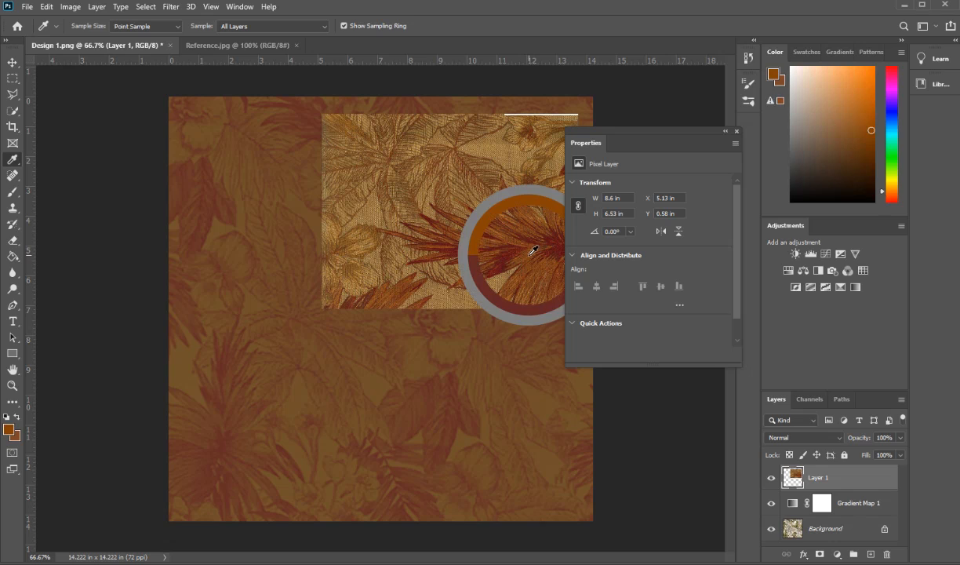
click(17, 418)
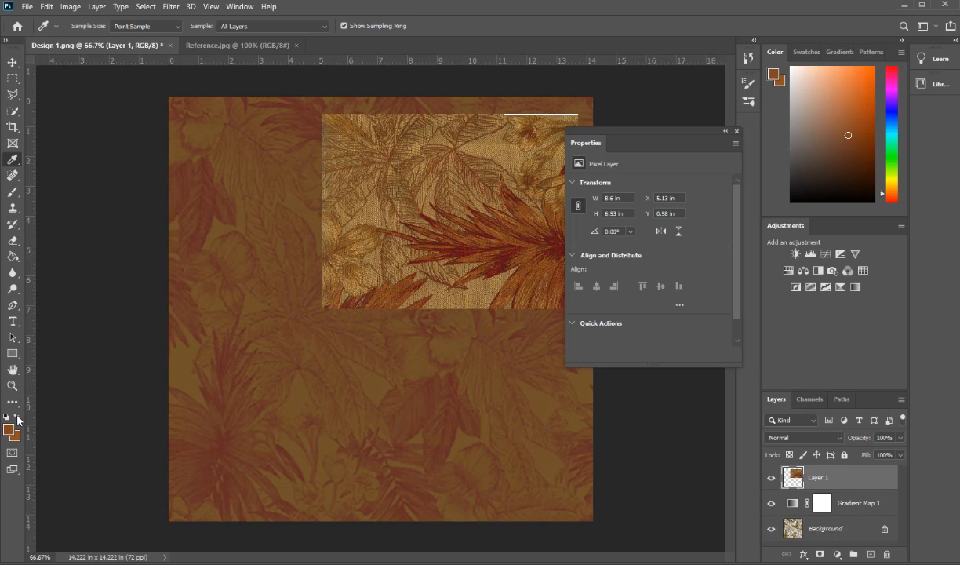
click(368, 223)
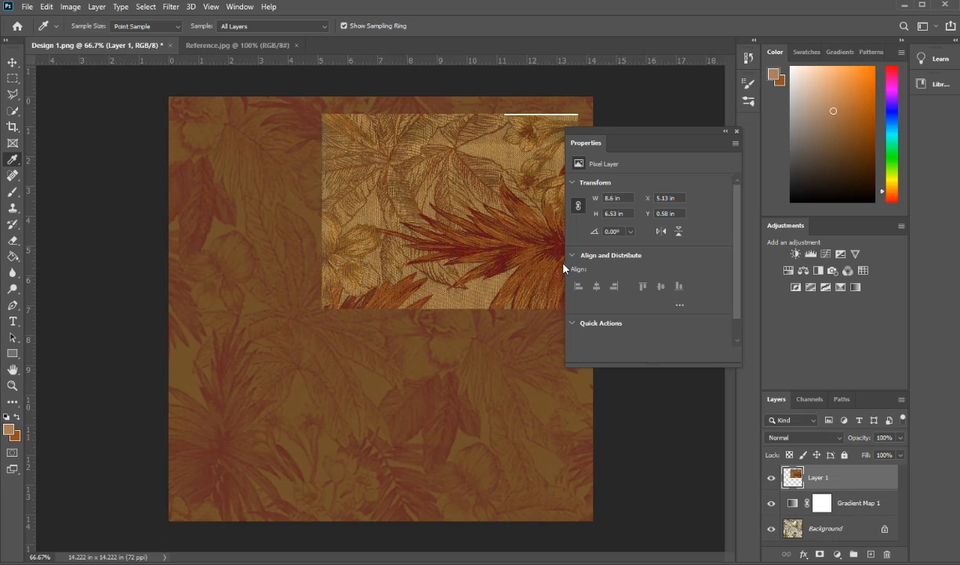
Copy the light tan's hex value and add a Gradient Map color stop at 70% with color ab7e54
click(9, 428)
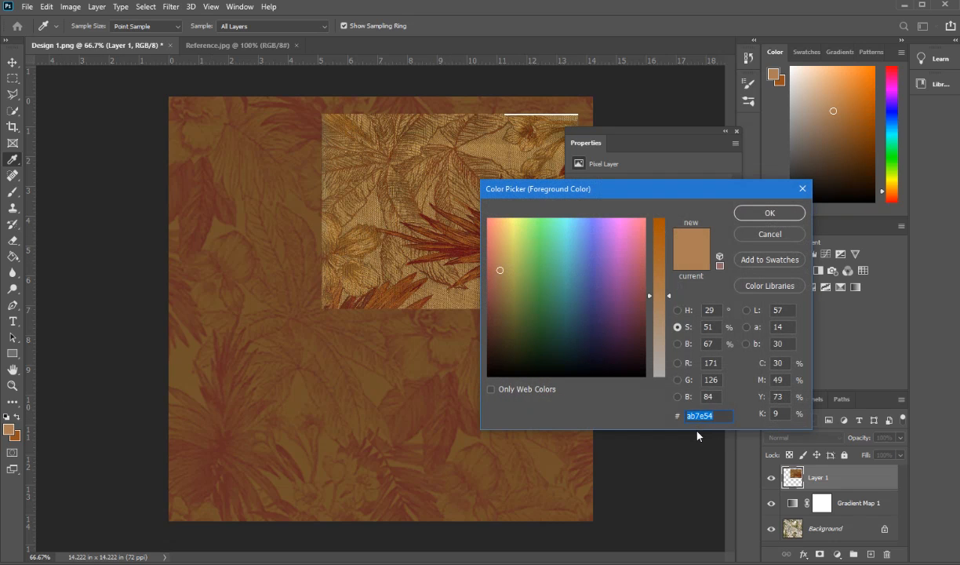
click(755, 210)
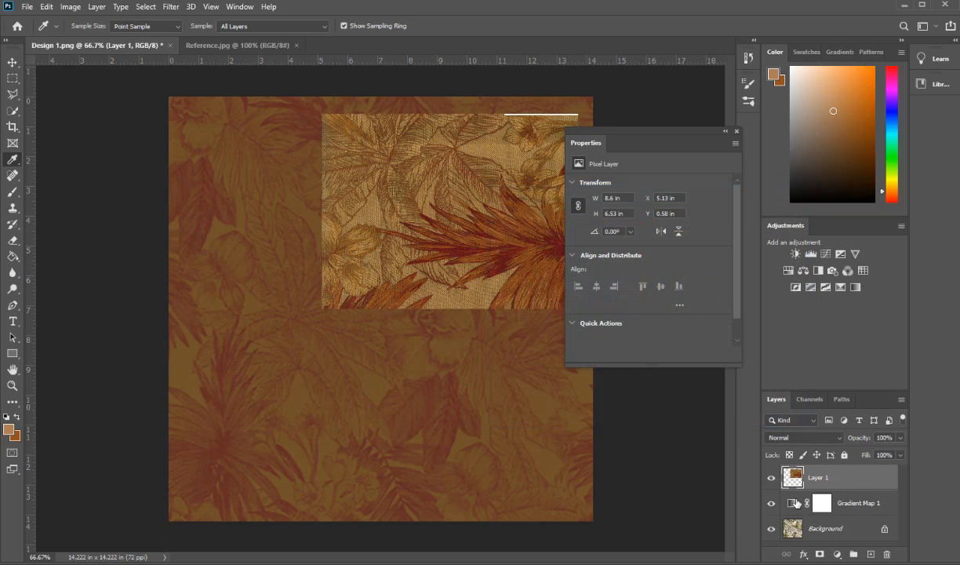
click(795, 503)
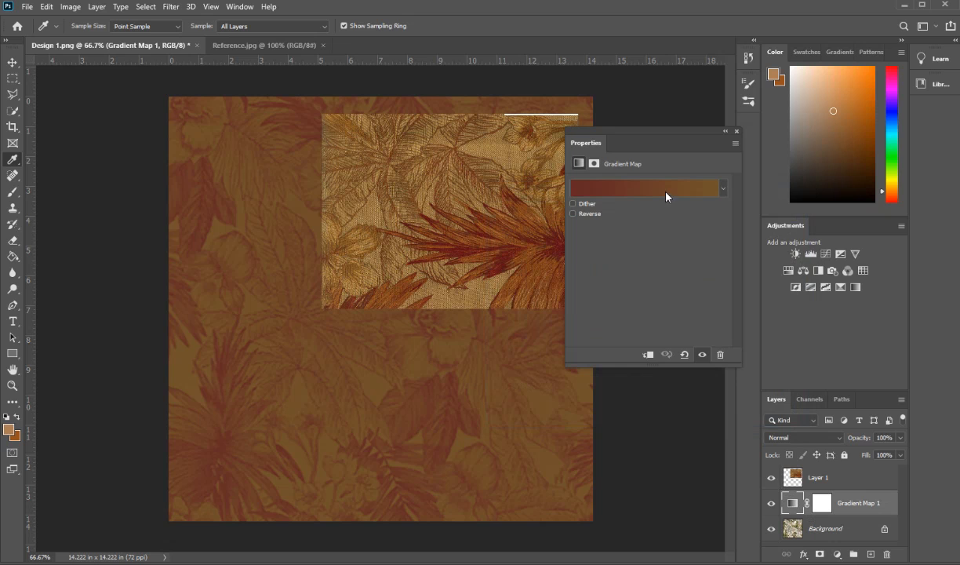
click(666, 195)
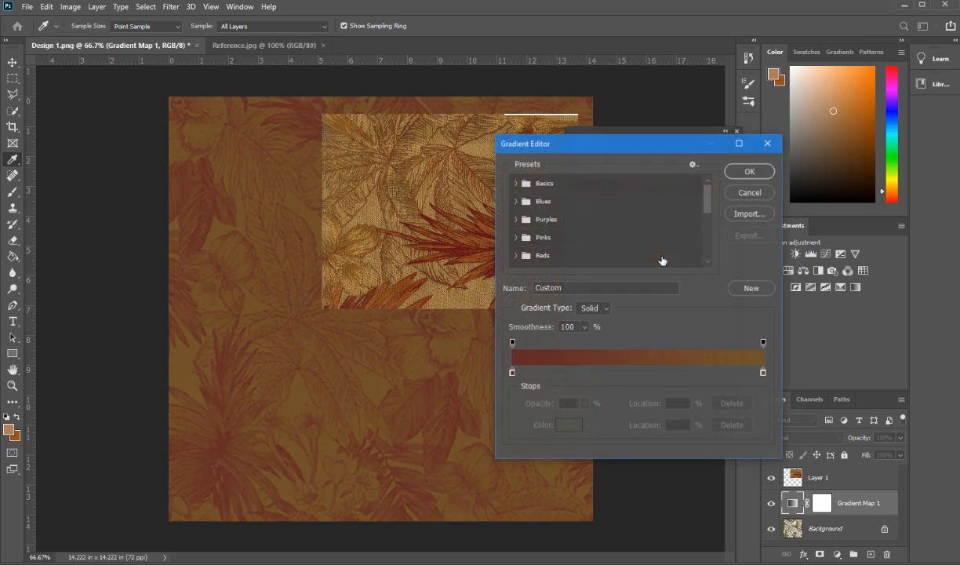
click(688, 374)
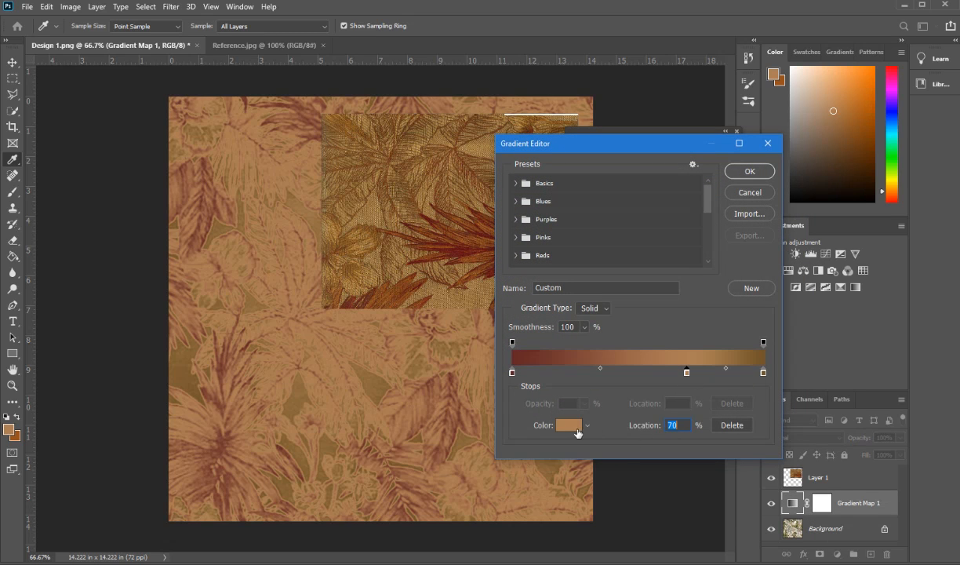
click(571, 426)
click(716, 421)
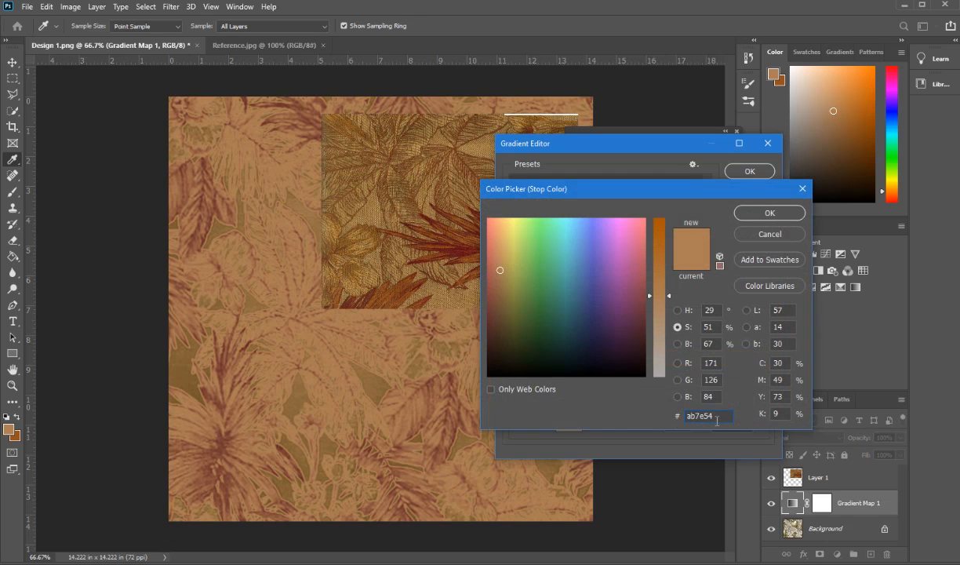
click(768, 211)
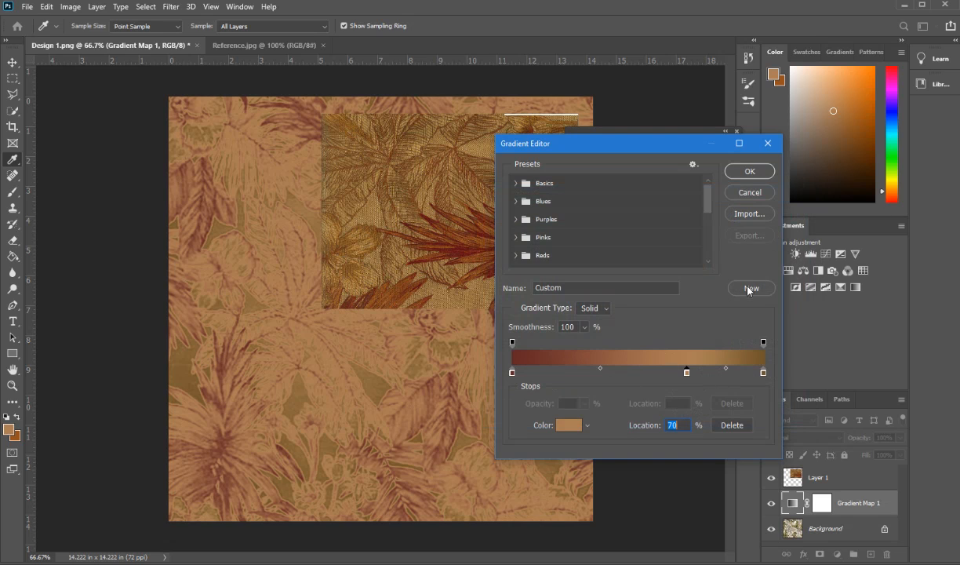
click(737, 170)
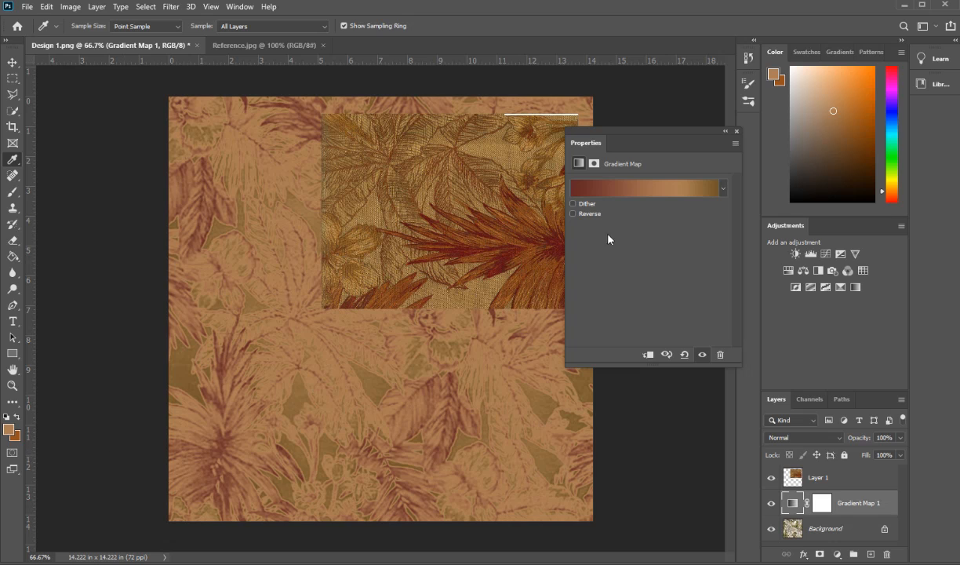
Make the sampled orange-brown the foreground color, copy its hex value, and add a Gradient Map color stop at 30% with color 97511d
click(812, 477)
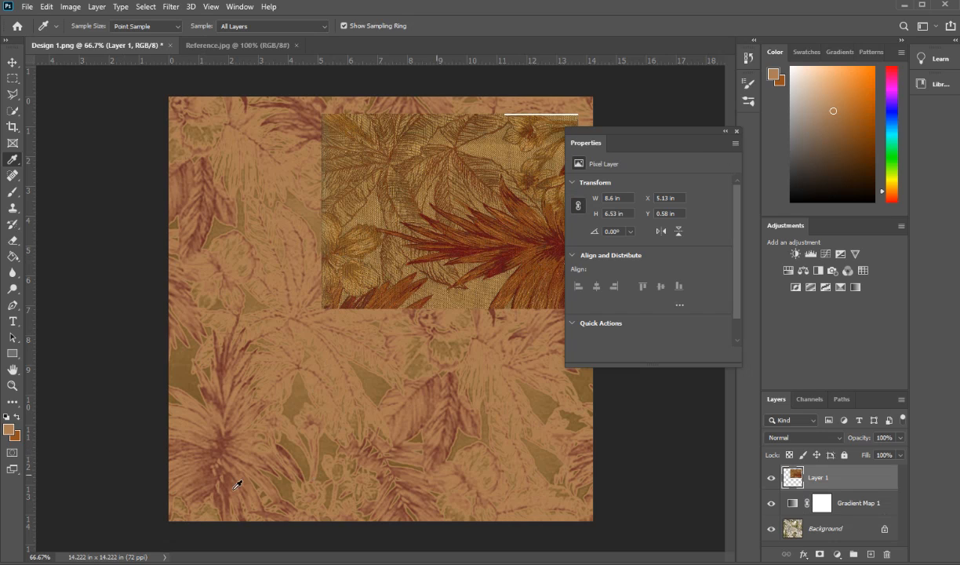
click(8, 428)
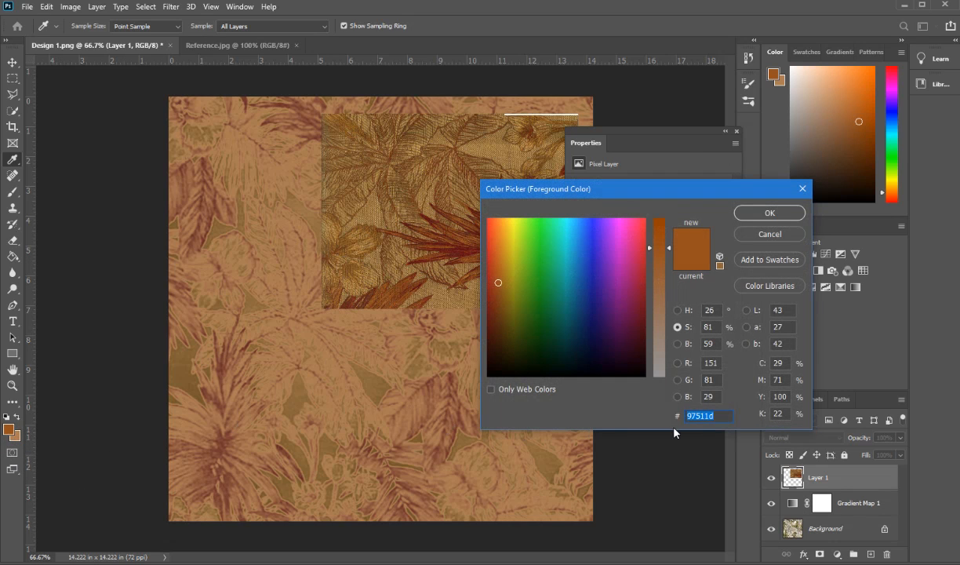
click(737, 214)
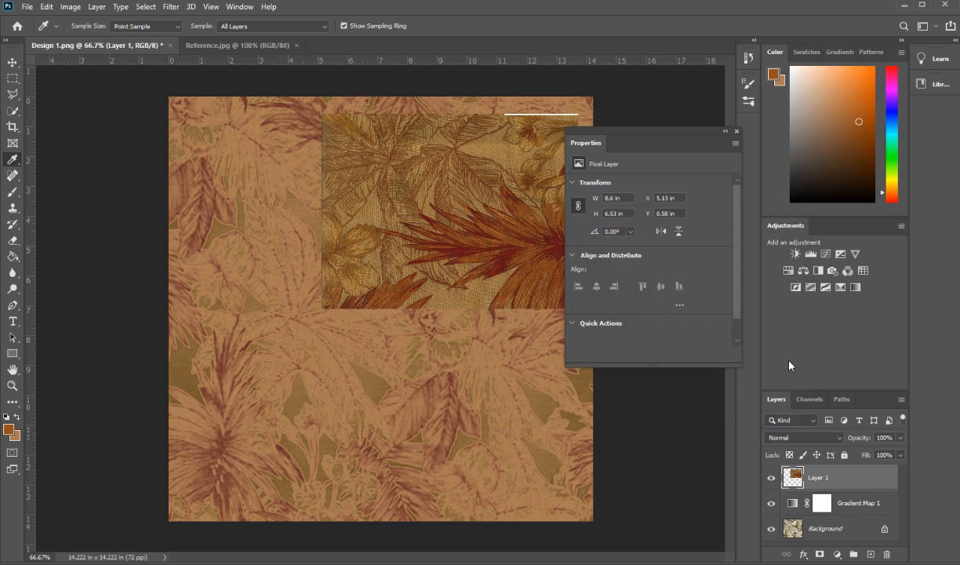
click(794, 505)
click(611, 197)
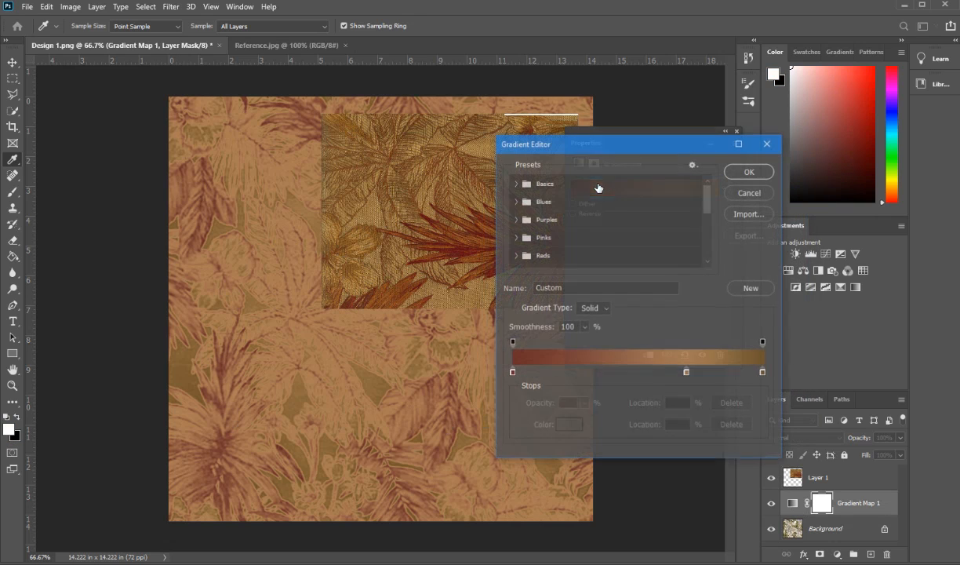
click(586, 372)
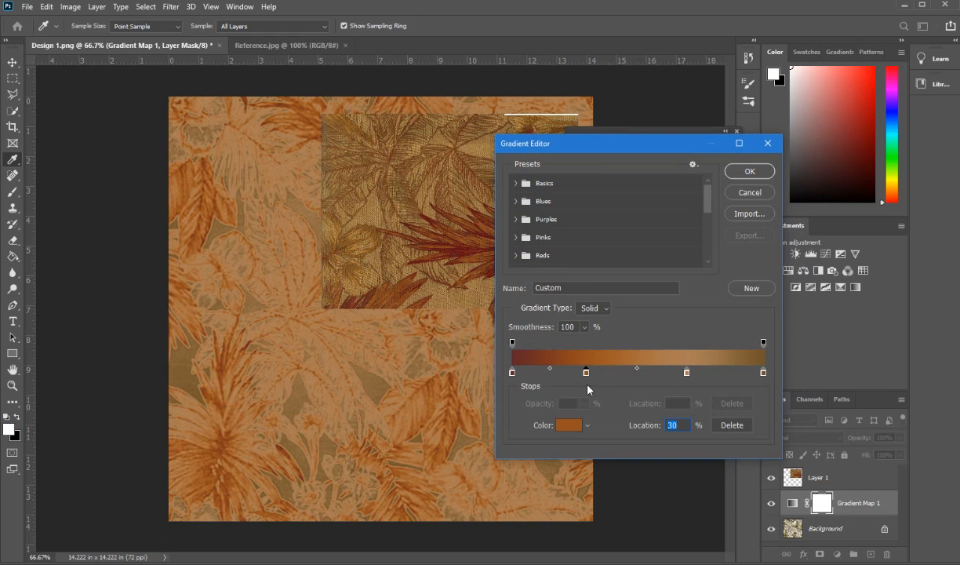
click(569, 425)
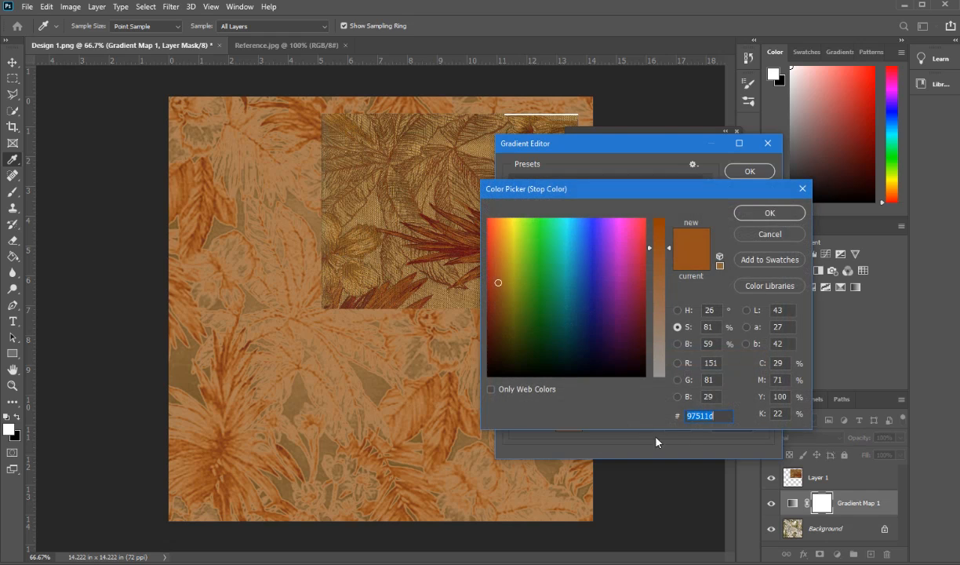
click(771, 213)
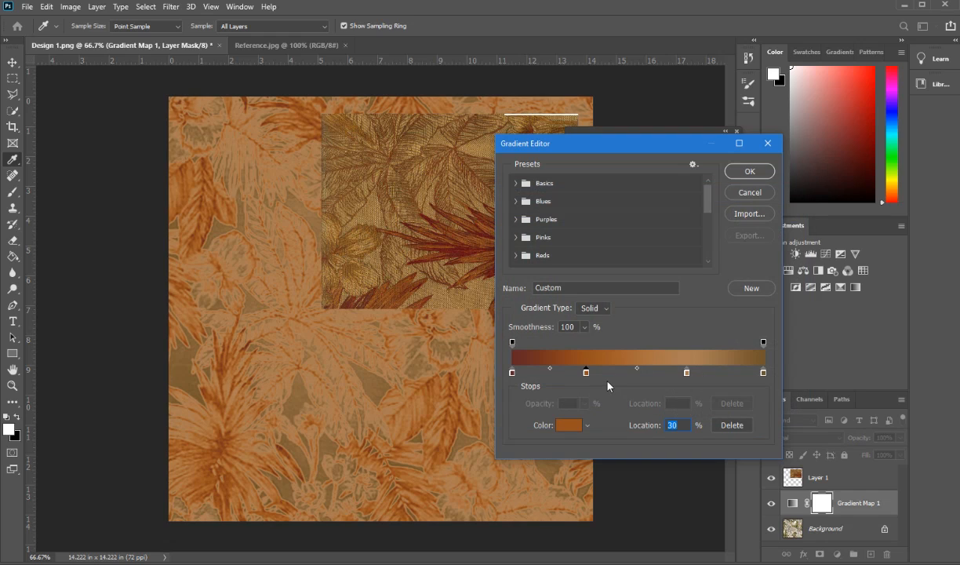
Copy the 100% color stop's hex value 71542a to the 70% stop and raise its saturation, giving 715123
click(688, 373)
click(763, 375)
double_click(764, 374)
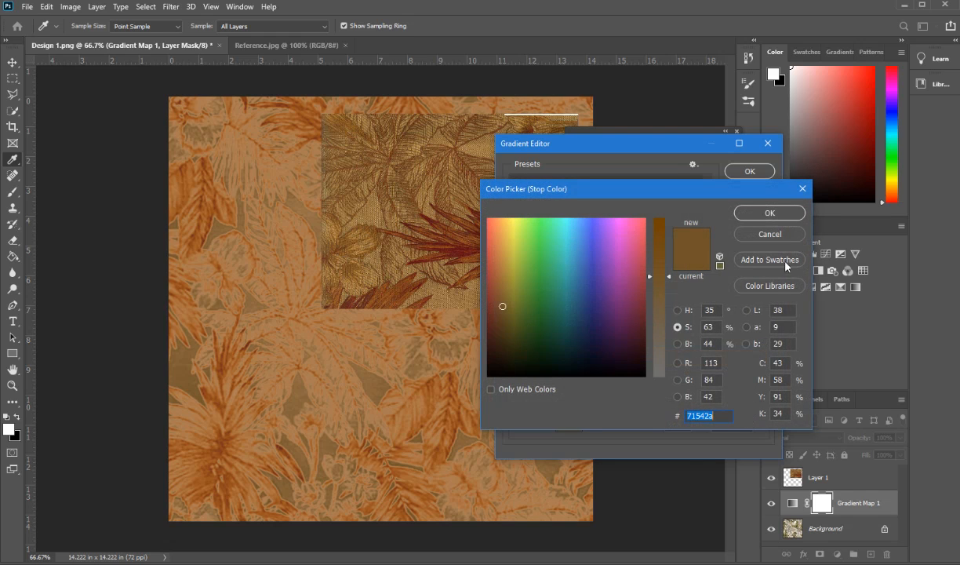
click(791, 213)
click(687, 373)
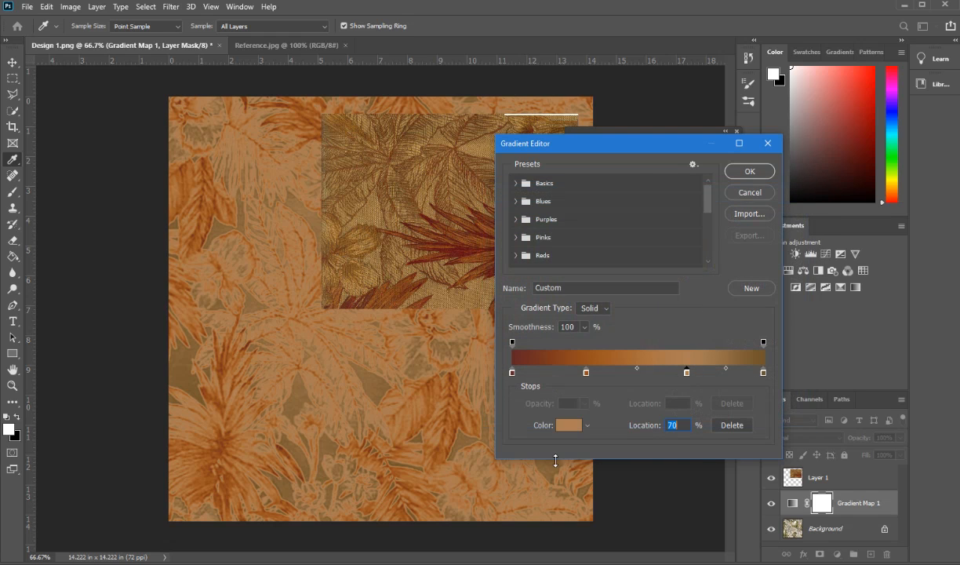
click(569, 425)
text(71542a)
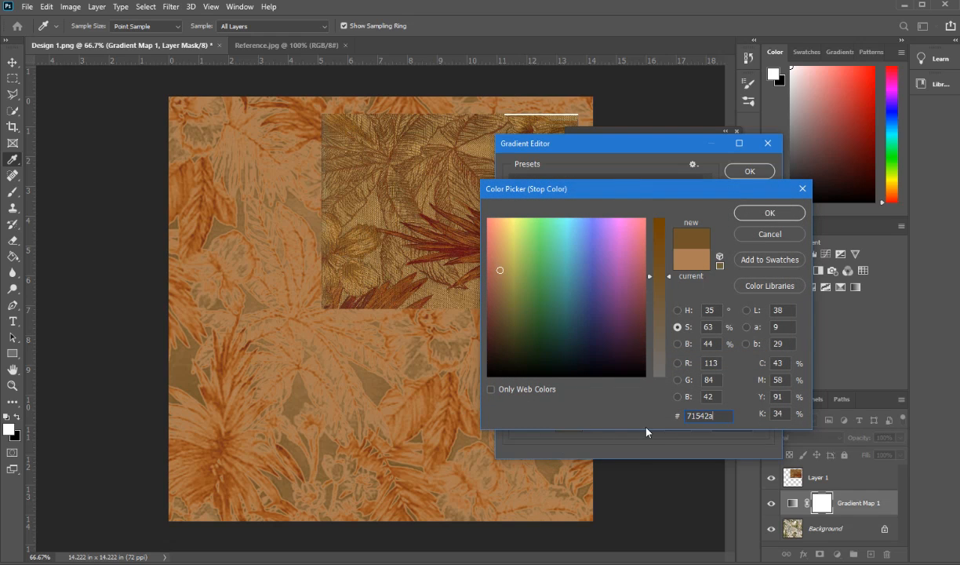
click(768, 213)
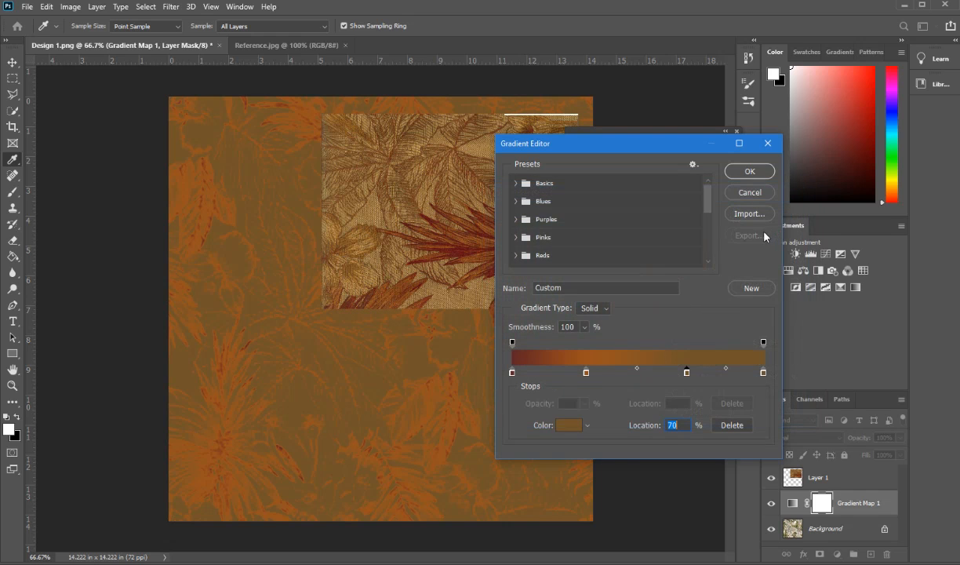
click(569, 426)
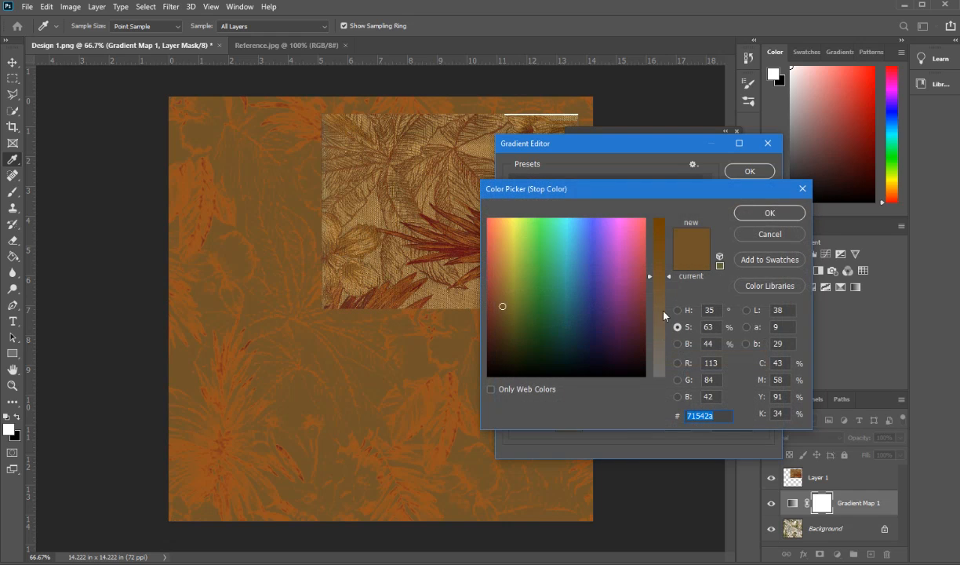
text(715123)
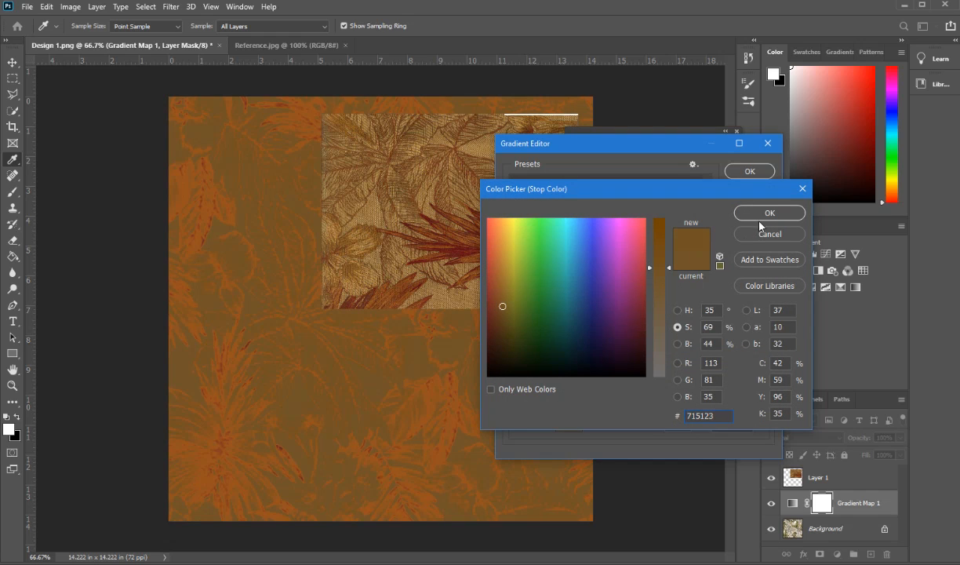
click(755, 218)
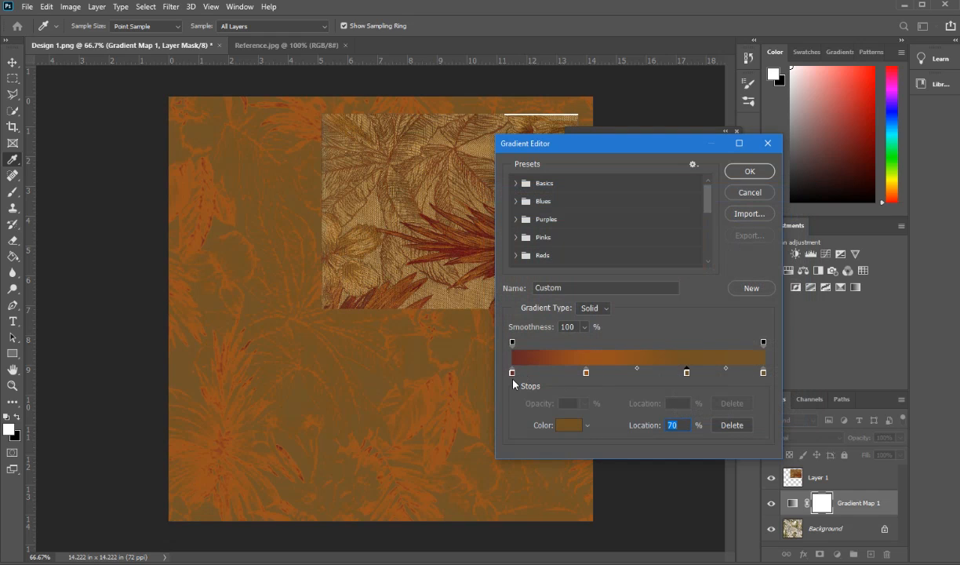
Copy the 0% stop's hex value 632625 to the 30% stop, lower its saturation to get 633130, and accept the gradient
click(512, 373)
click(568, 425)
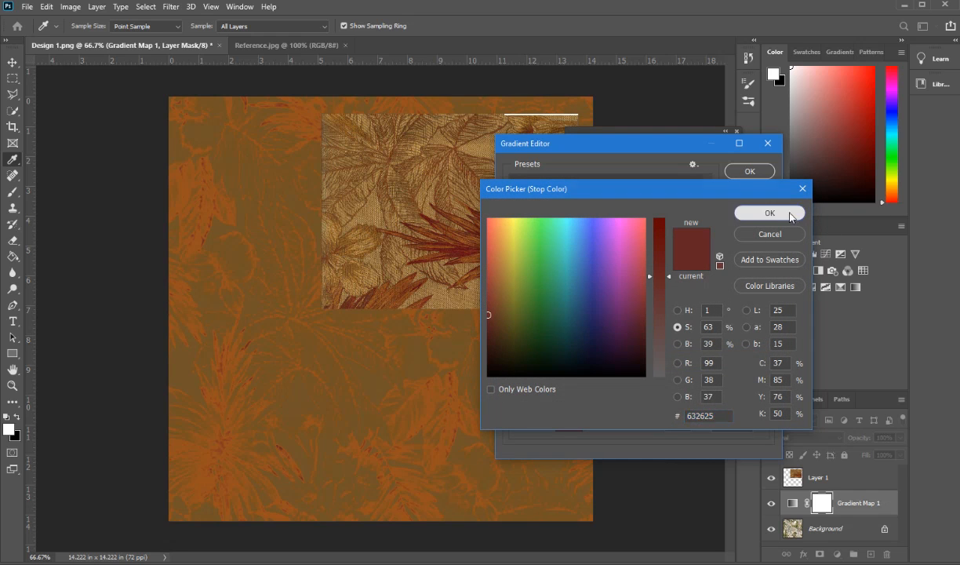
click(789, 212)
click(586, 372)
click(569, 426)
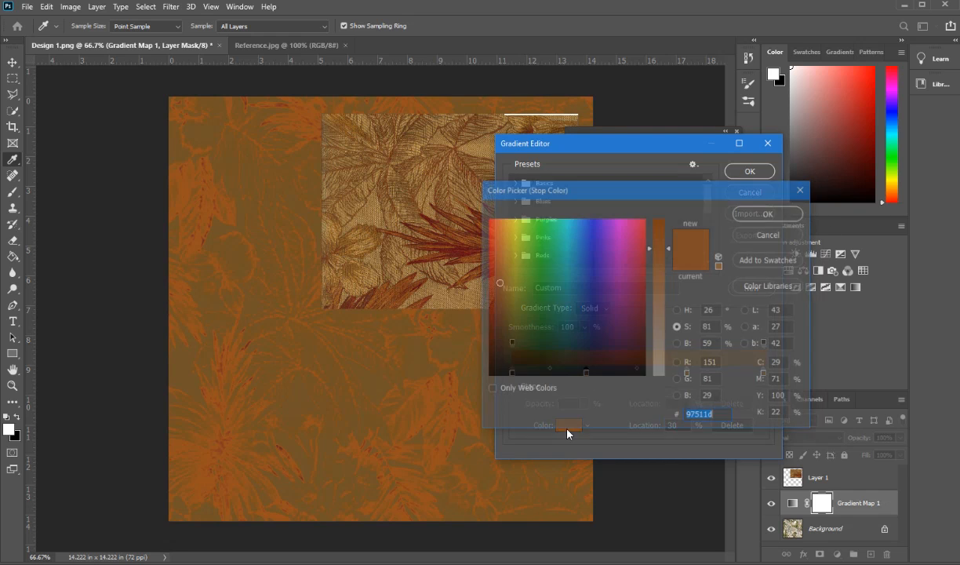
text(632625)
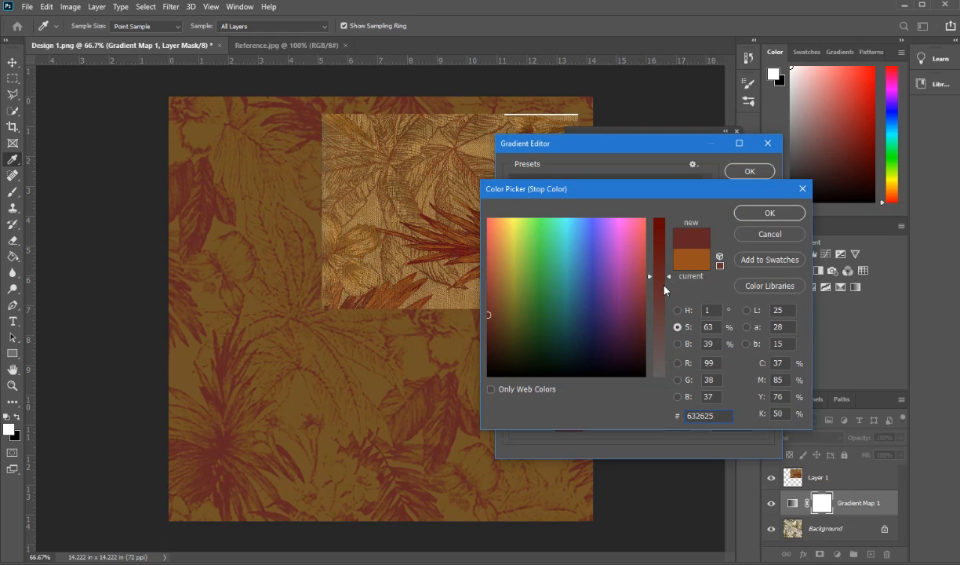
drag(665, 286, 660, 294)
click(755, 216)
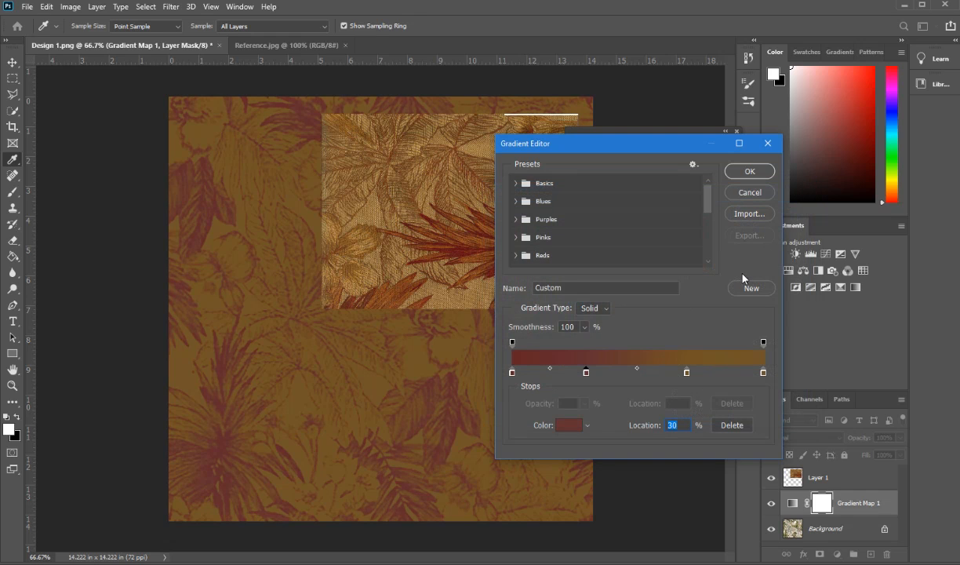
click(747, 169)
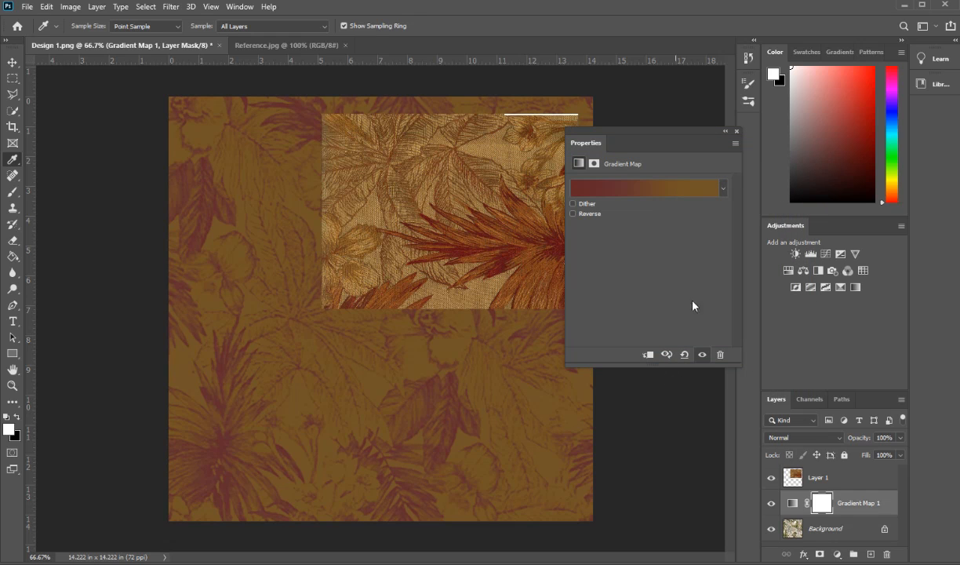
Collapse the floating Gradient Map properties to an icon and move it clear of the reference image
click(726, 132)
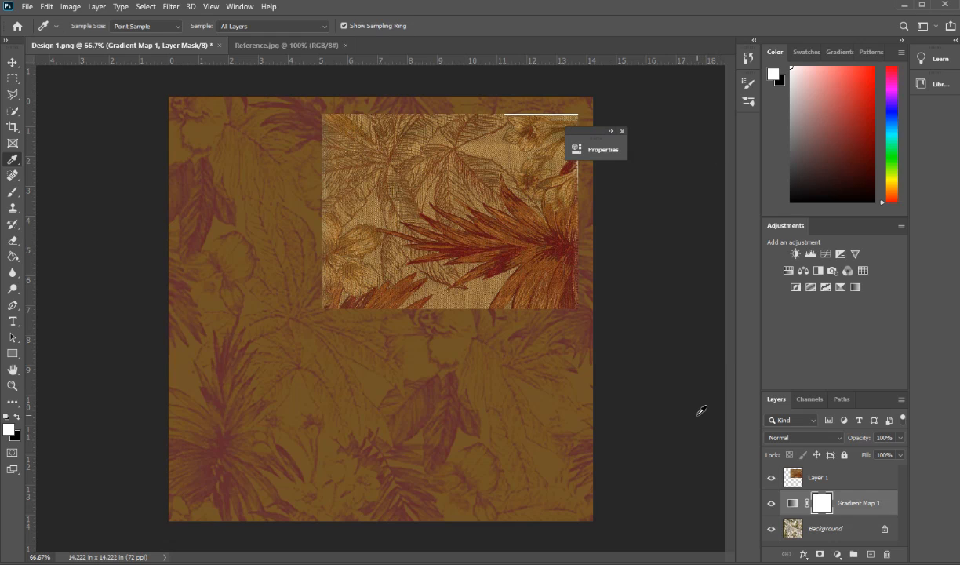
drag(570, 128, 664, 116)
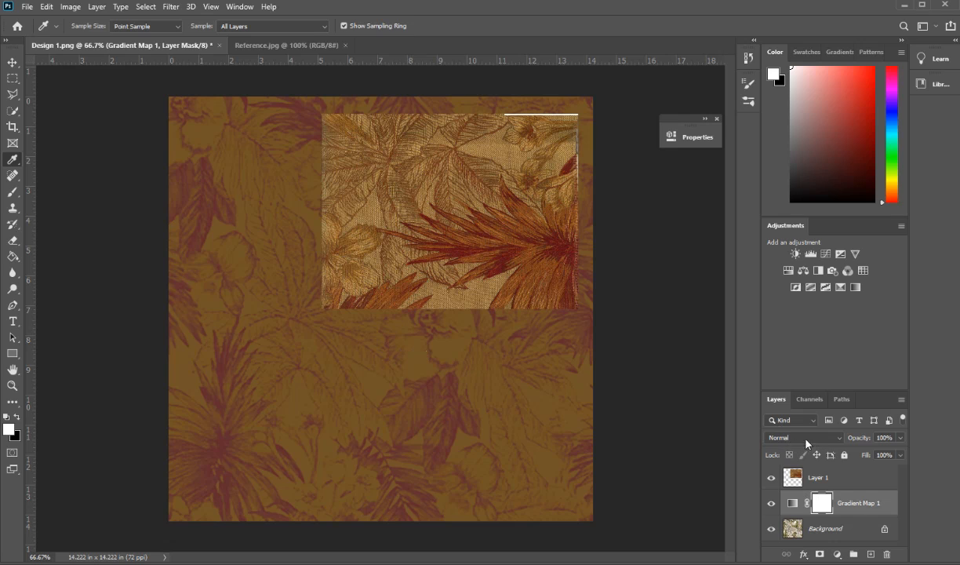
double_click(791, 506)
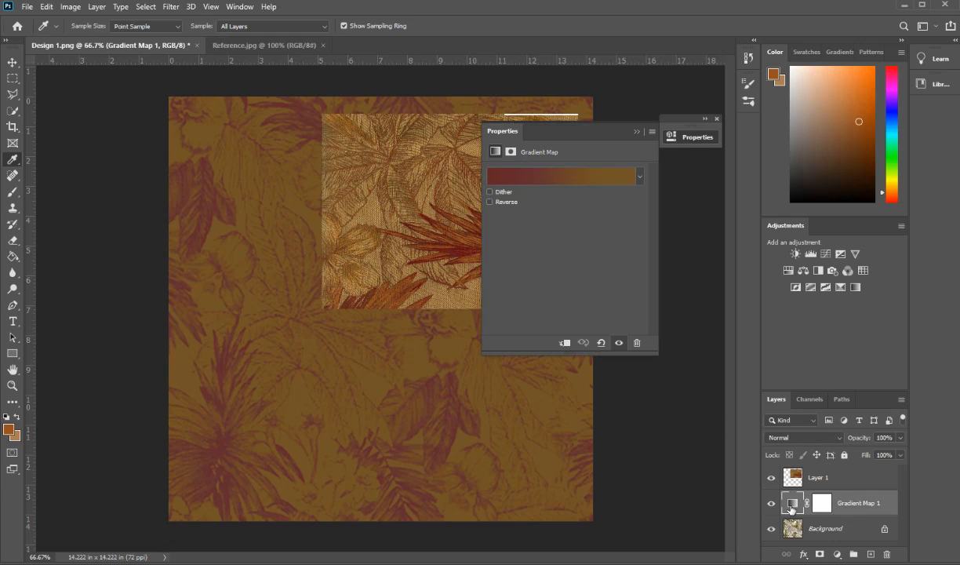
click(637, 131)
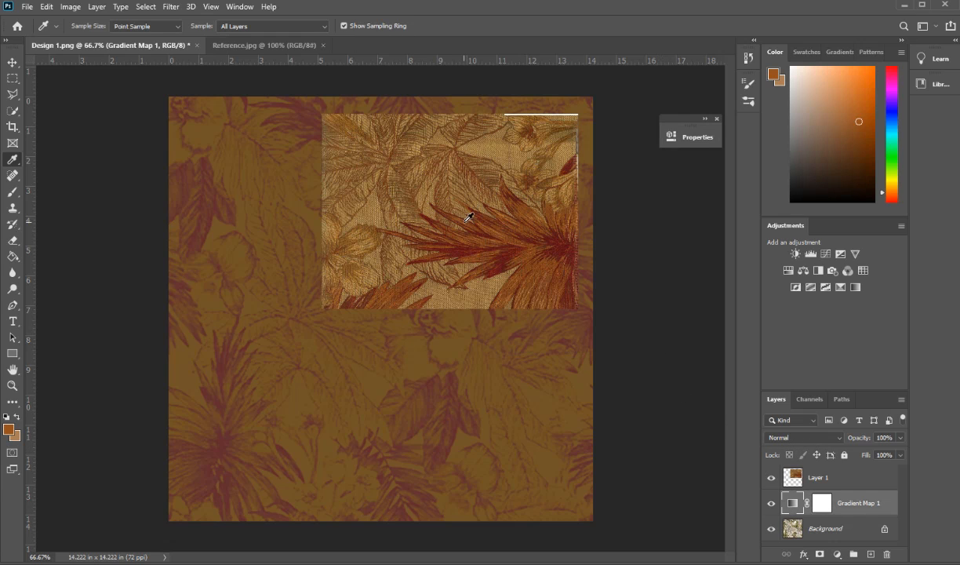
With Layer 1 active, sample the reference fabric's light tan as foreground color and copy its hex value af9059
click(796, 476)
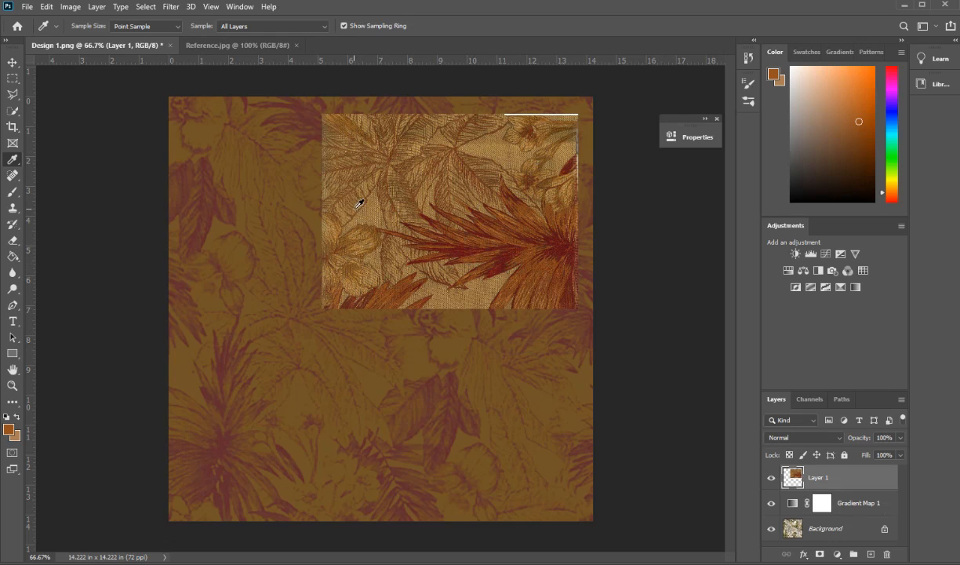
drag(380, 210, 114, 390)
click(10, 429)
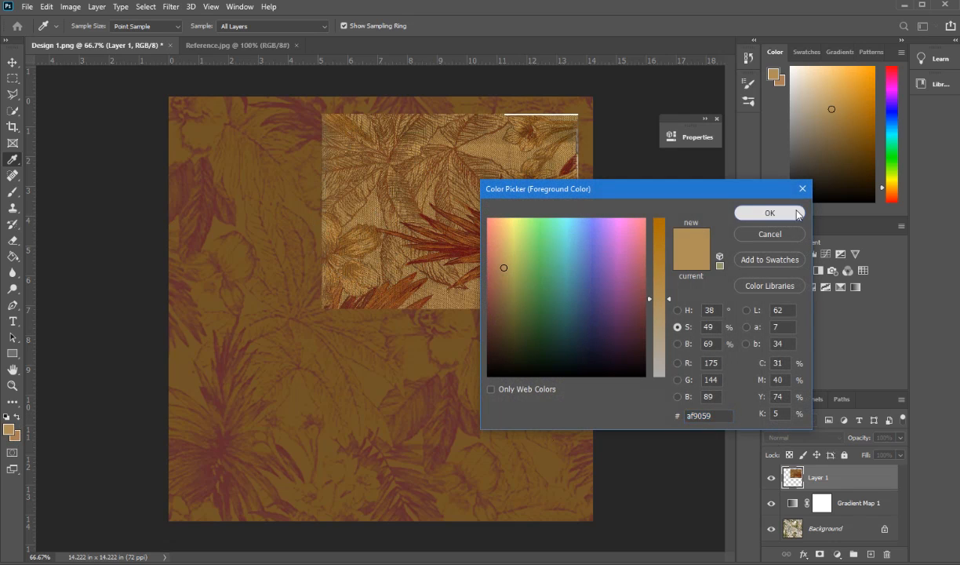
click(769, 213)
Reopen the Gradient Map's gradient and set the 100% color stop to af9059
click(821, 503)
click(691, 137)
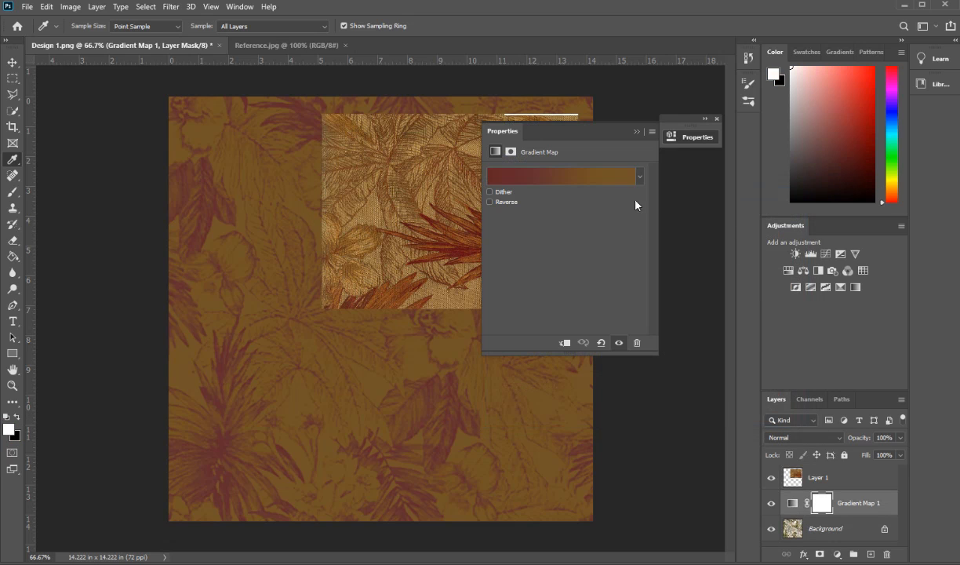
click(596, 179)
click(763, 375)
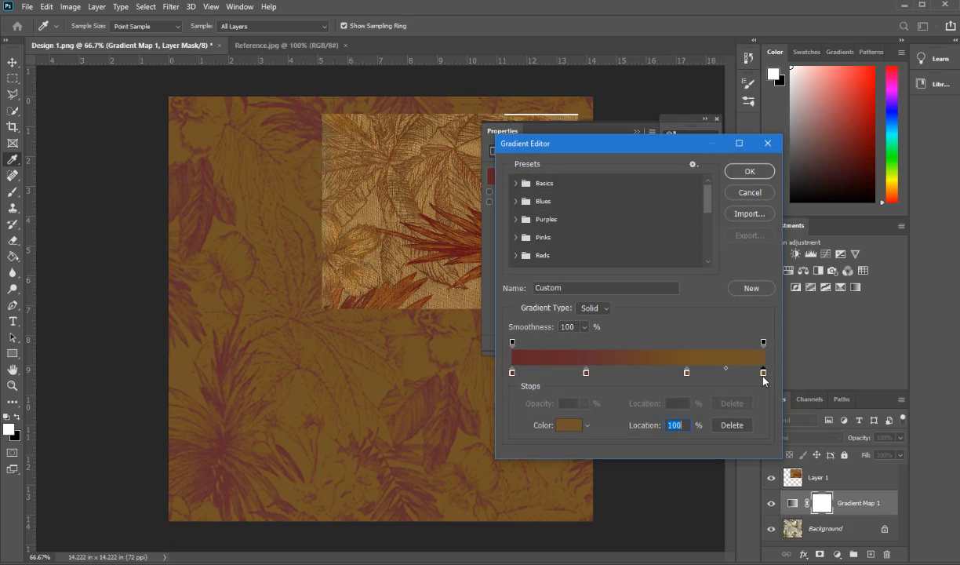
click(570, 424)
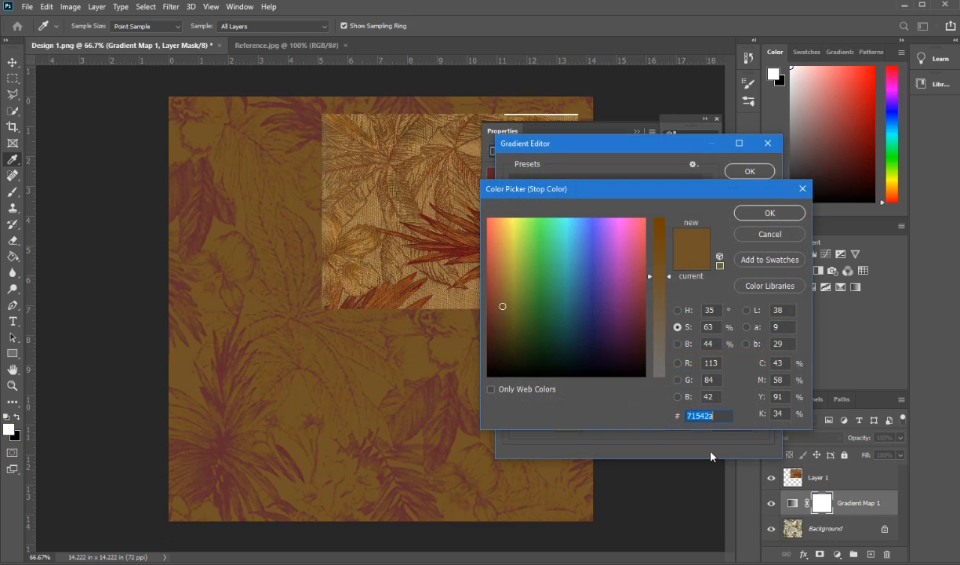
text(af9059)
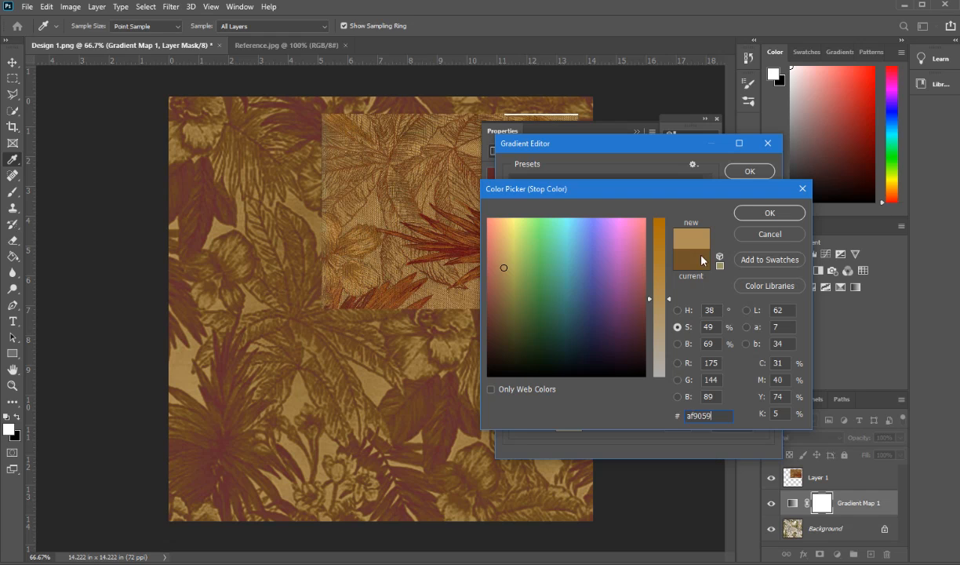
click(784, 213)
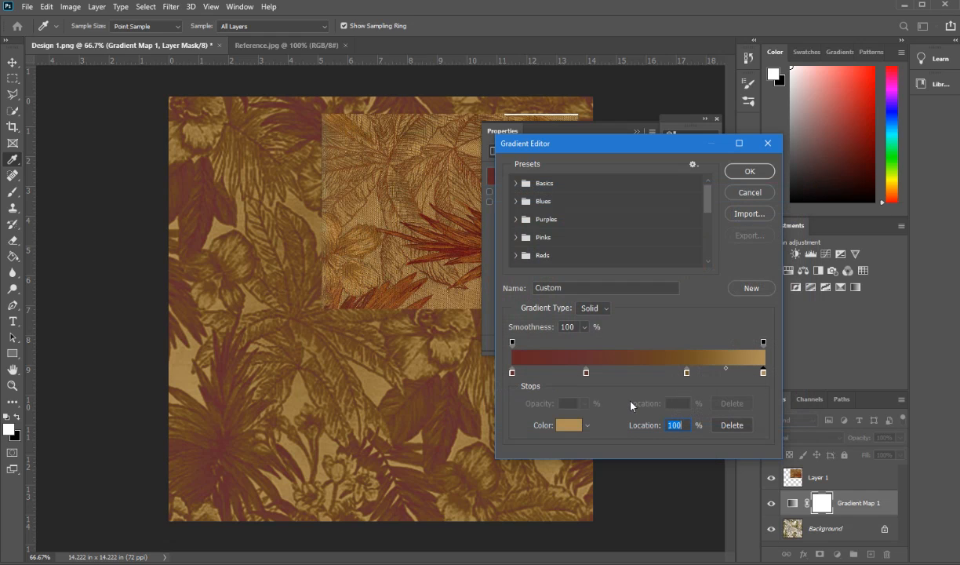
Try a less saturated dark red, 633e3d, for the 30% color stop
click(587, 374)
click(568, 425)
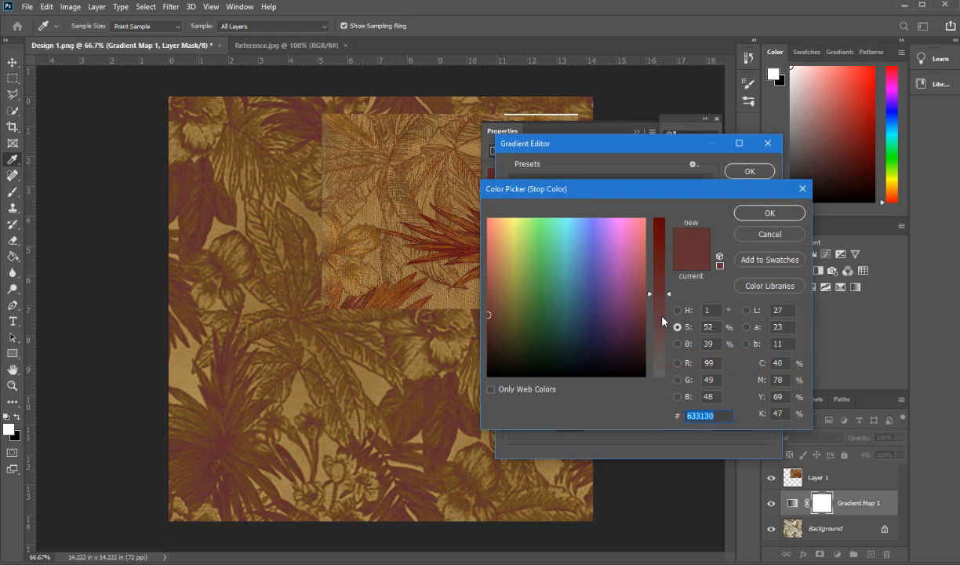
click(662, 316)
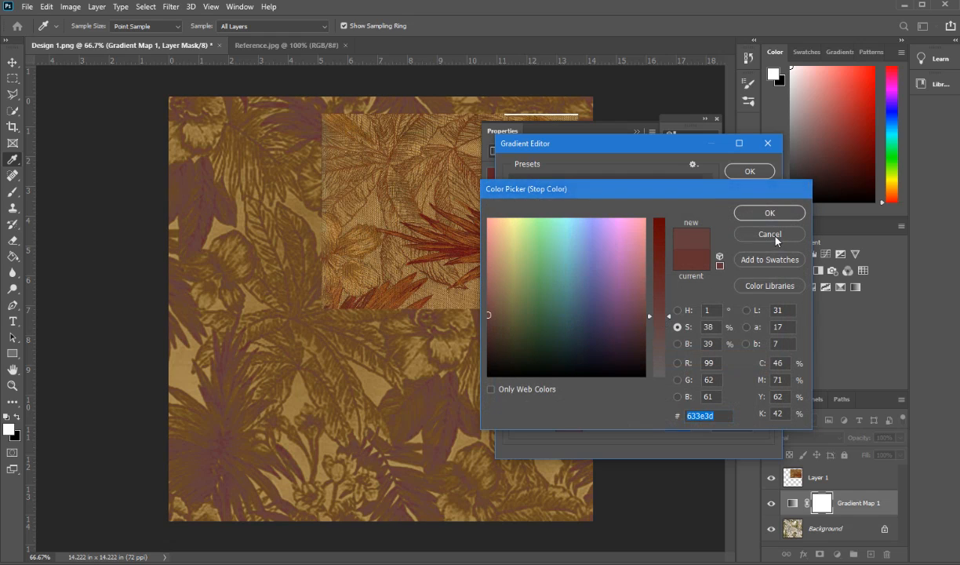
click(749, 214)
Copy the 70% stop's hex value 715123 and try it on the 30% stop with saturation raised to 714b14
click(688, 373)
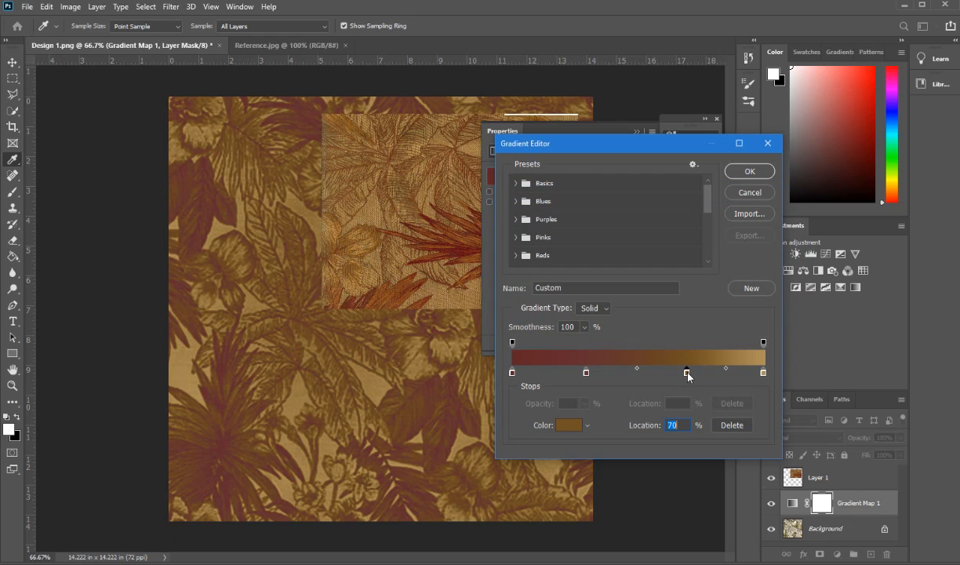
click(575, 428)
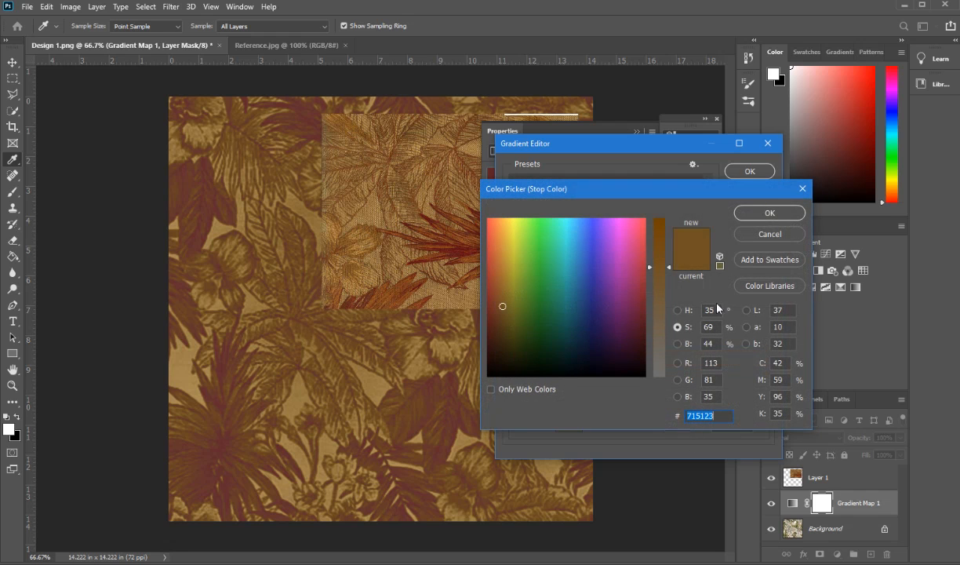
click(772, 218)
click(586, 372)
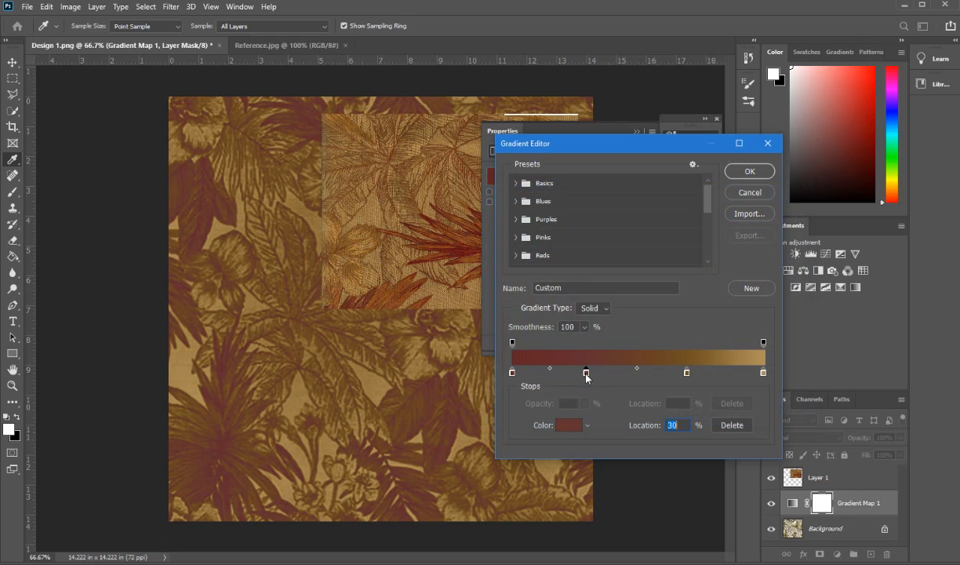
click(576, 426)
text(715123)
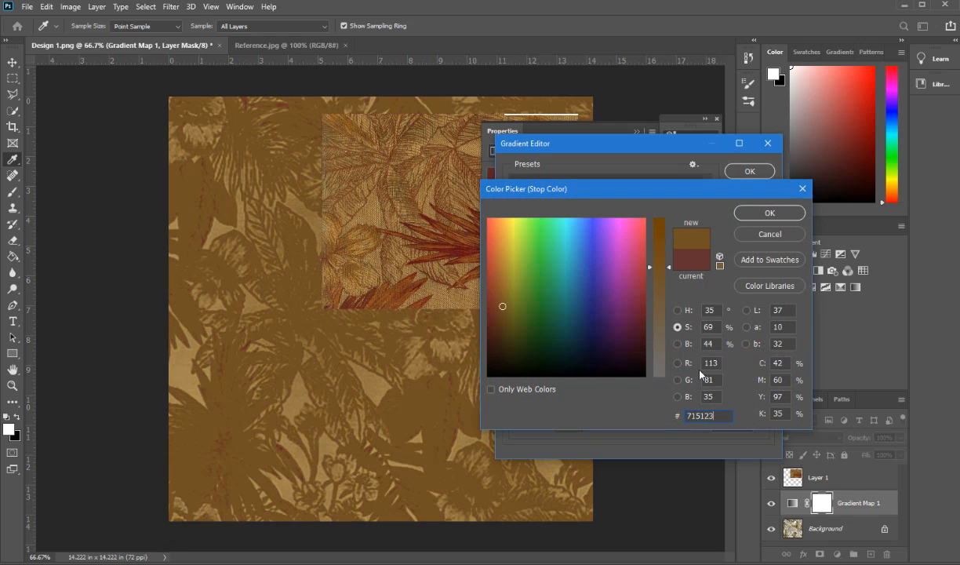
drag(657, 267, 664, 243)
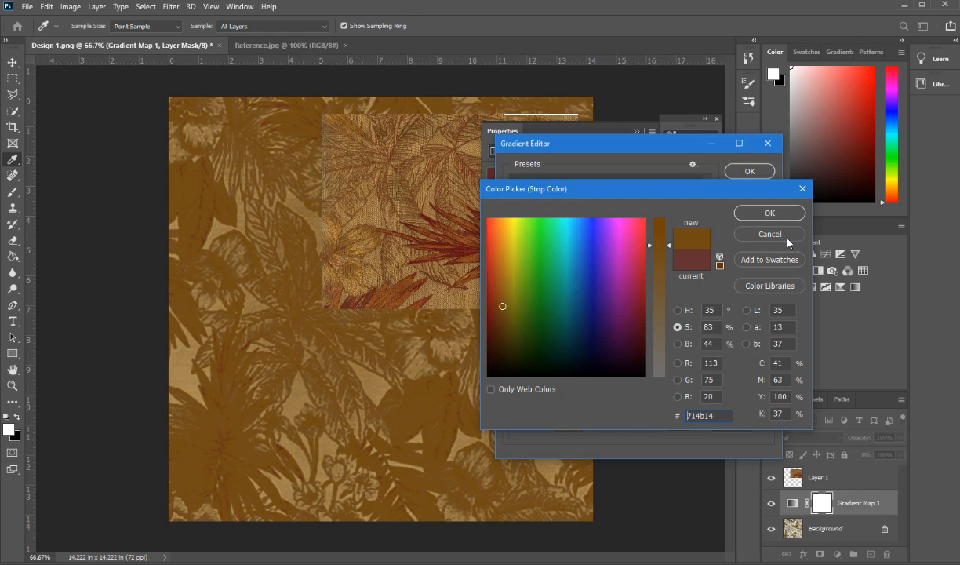
click(771, 234)
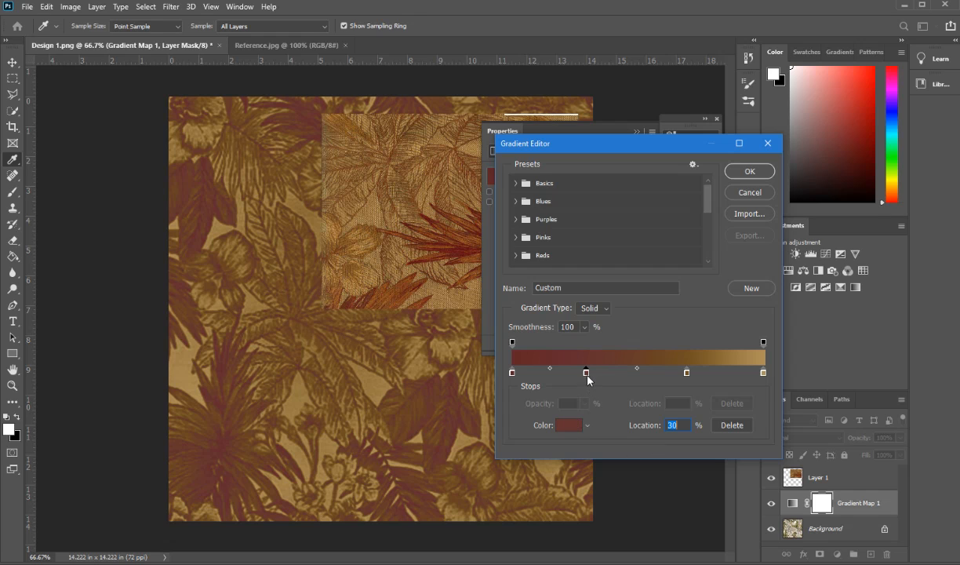
Try brown tones such as 634730 and 5e422e on the gradient's 31% color stop
click(569, 424)
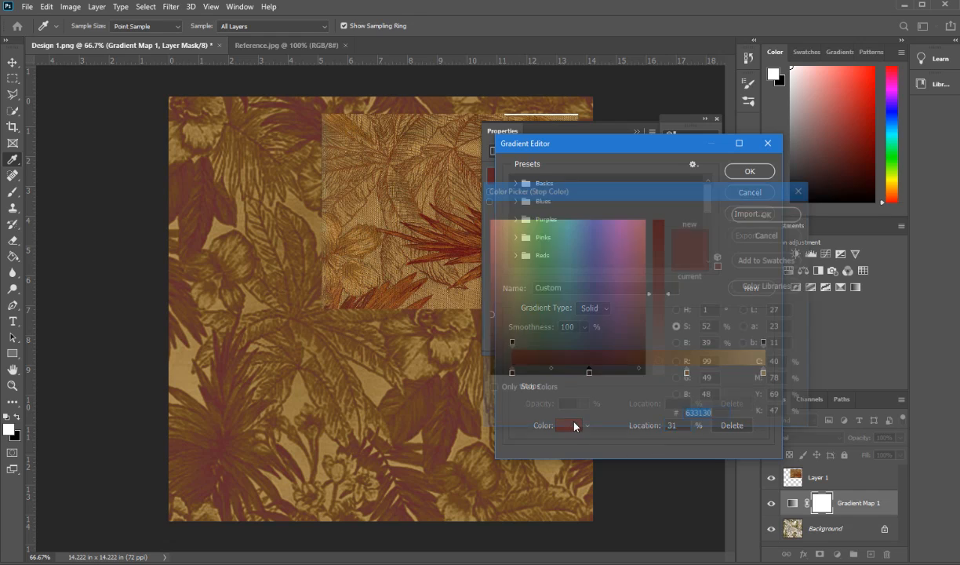
drag(603, 200, 652, 205)
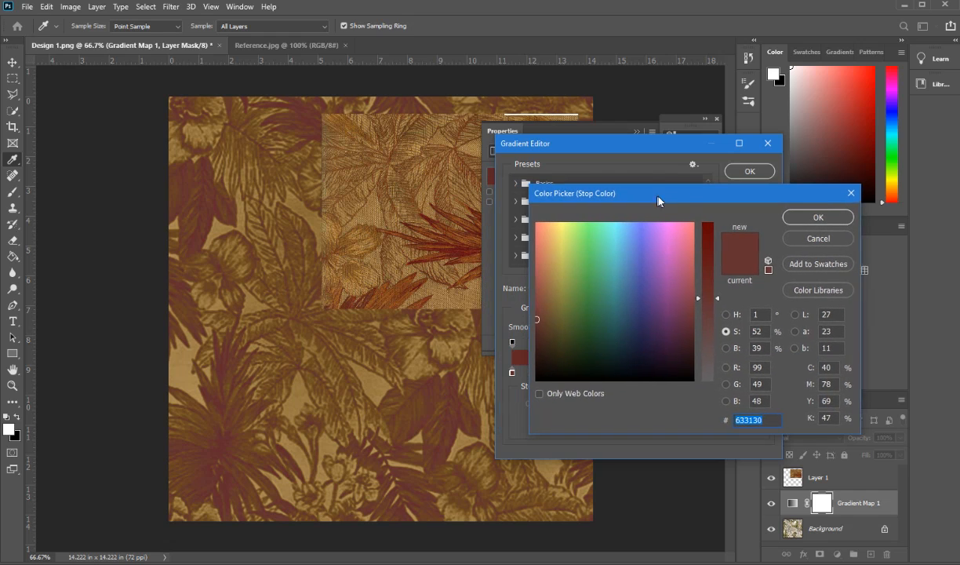
click(727, 314)
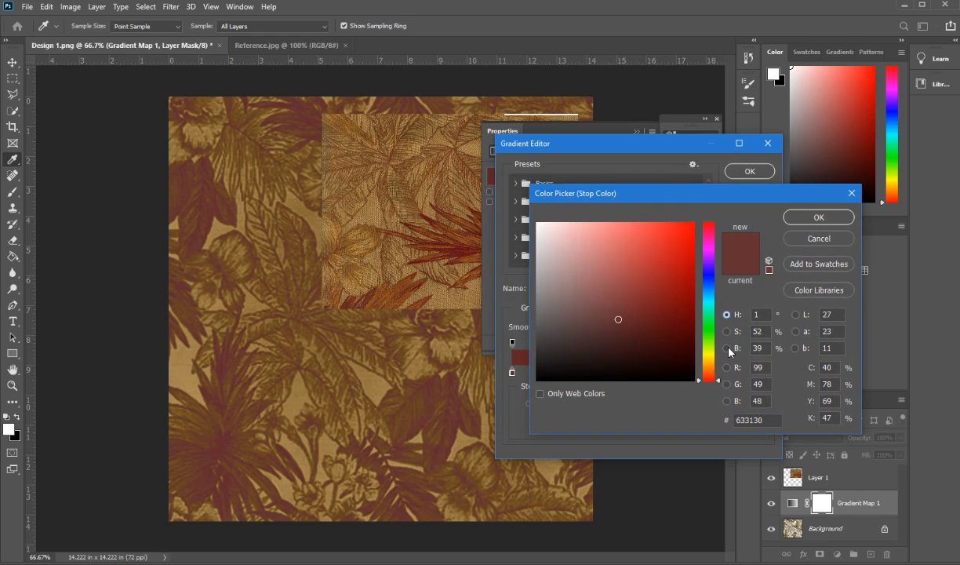
click(727, 348)
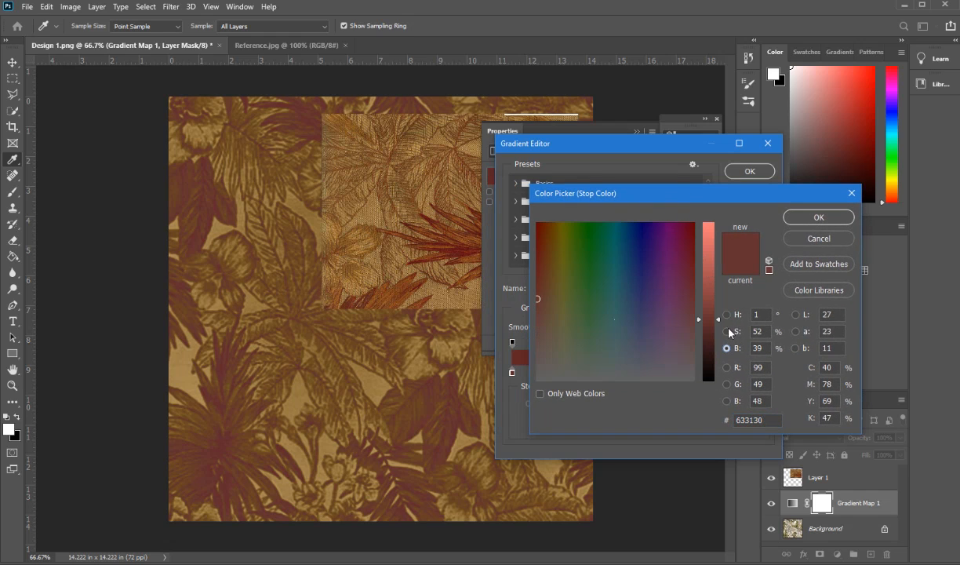
click(730, 331)
click(727, 348)
click(726, 315)
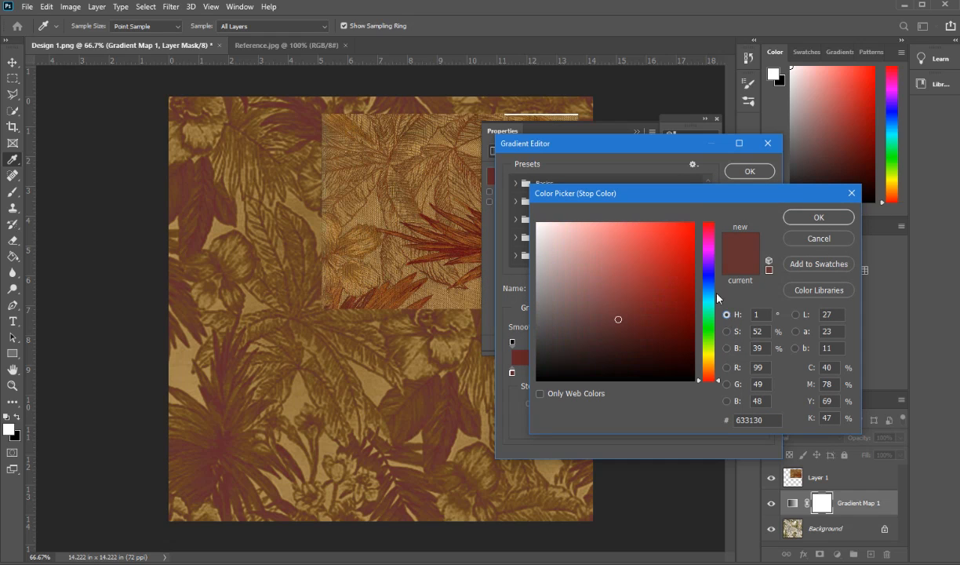
drag(688, 195, 724, 202)
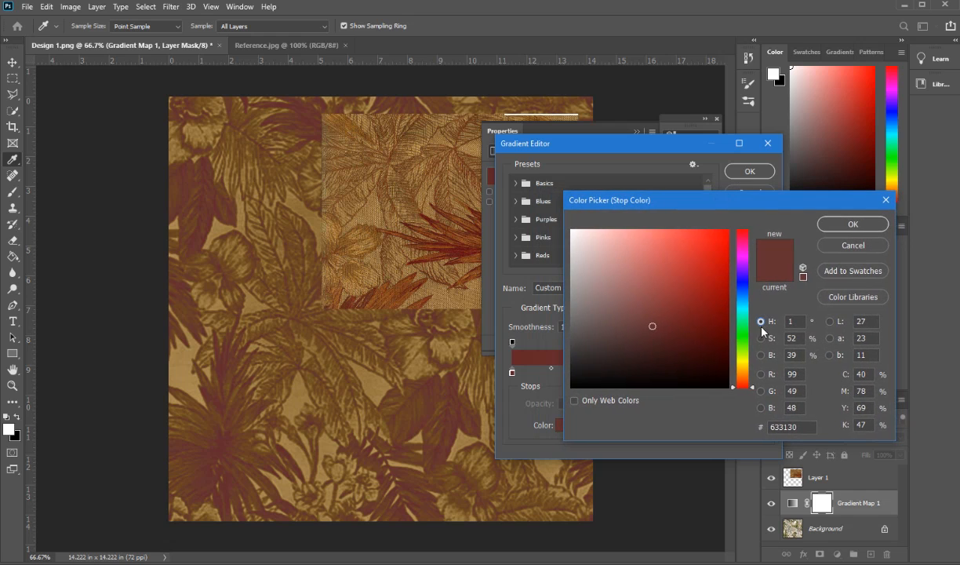
mouse_move(750, 374)
mouse_down()
mouse_move(749, 366)
mouse_move(749, 376)
mouse_up()
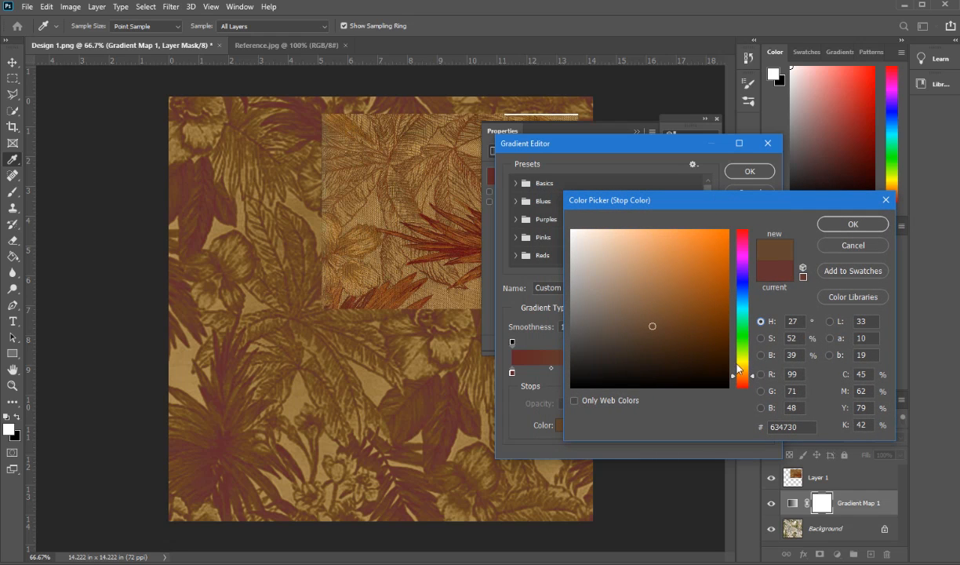
drag(690, 204, 786, 179)
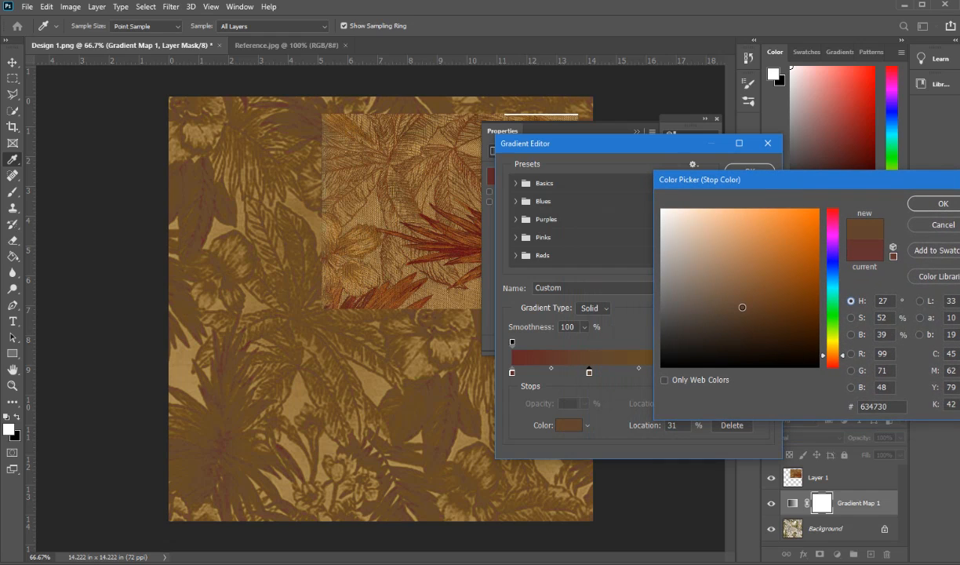
drag(742, 307, 740, 309)
drag(840, 355, 846, 359)
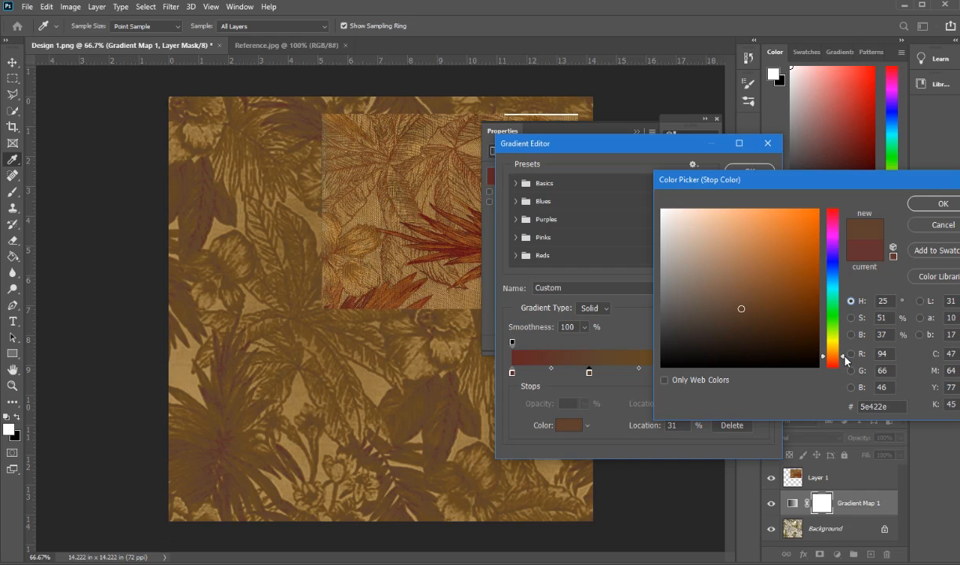
click(942, 203)
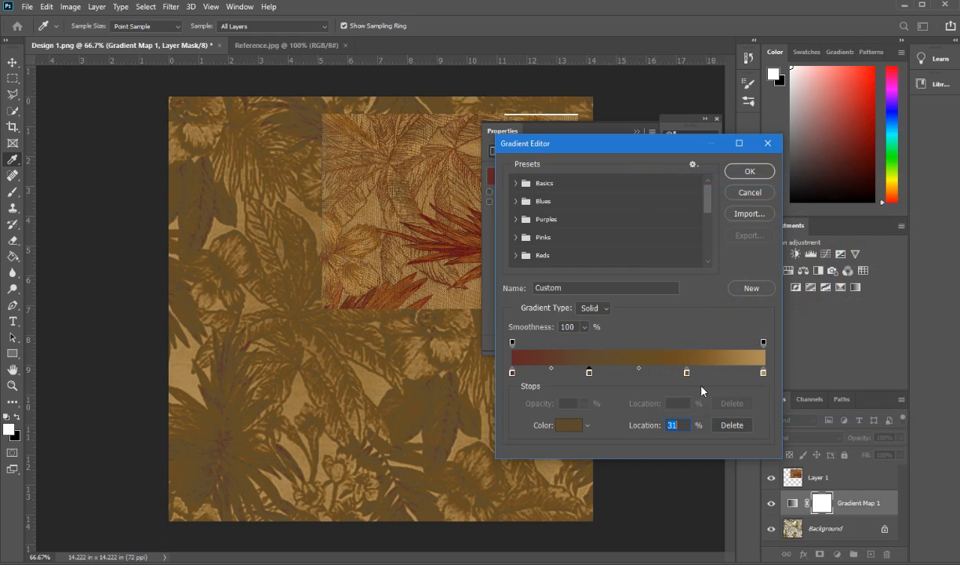
Copy the 0% stop's hex value 632625 and apply it to the 31% color stop
drag(621, 146, 638, 148)
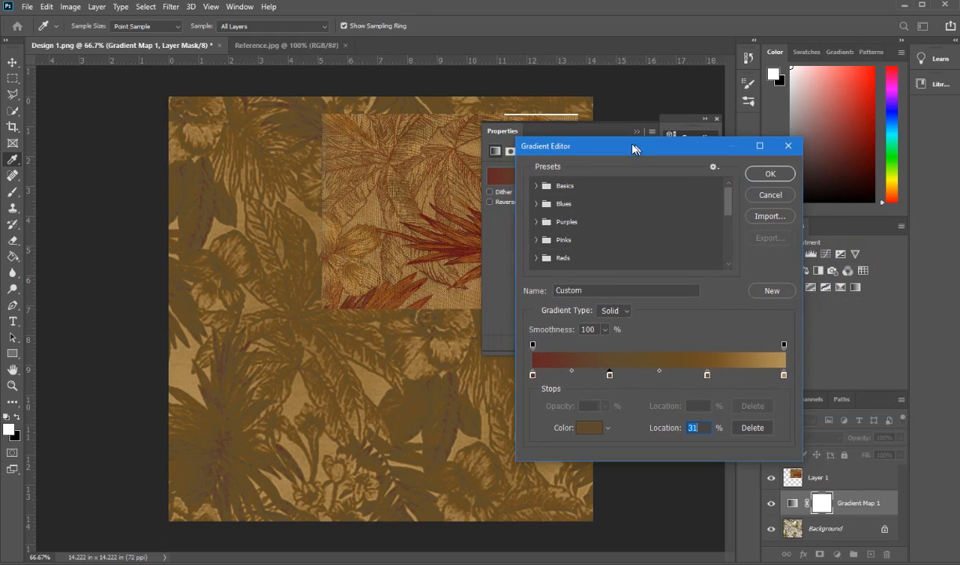
click(531, 375)
click(591, 435)
key(ctrl+c)
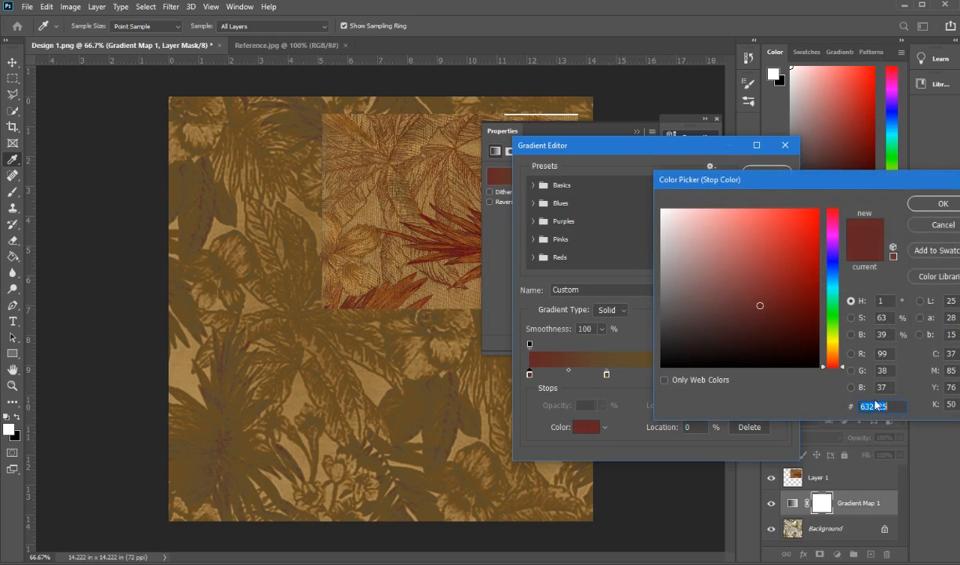
key(super+space)
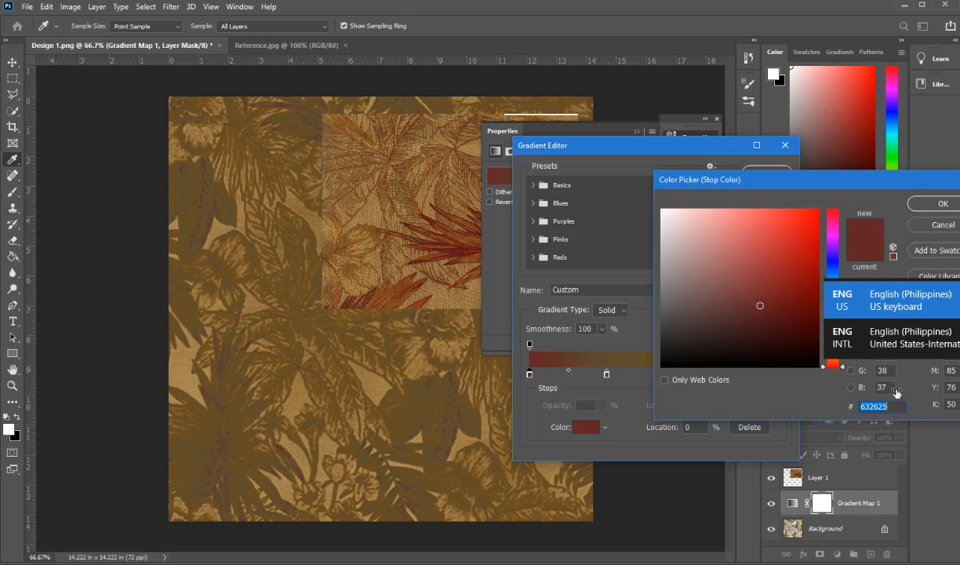
key(Return)
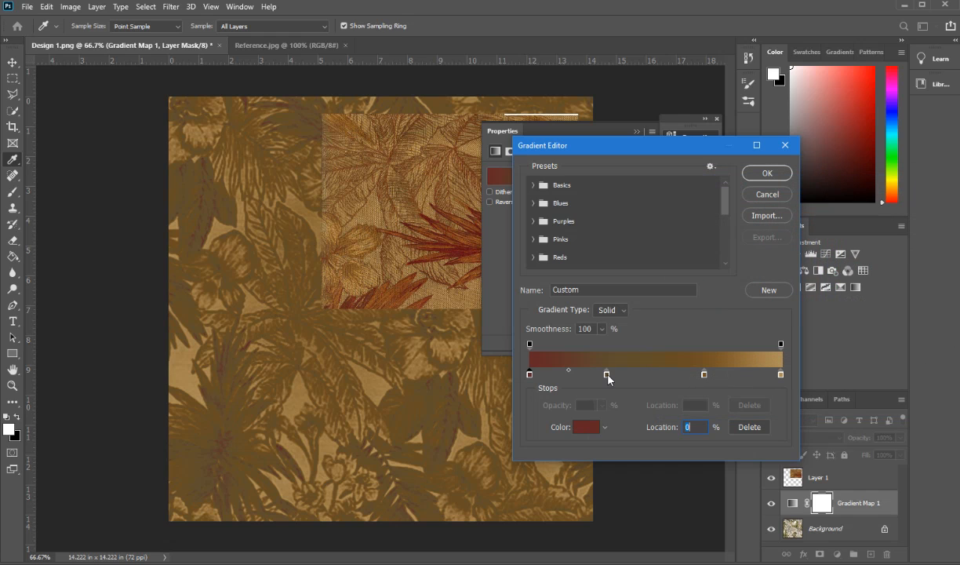
double_click(607, 374)
key(ctrl+v)
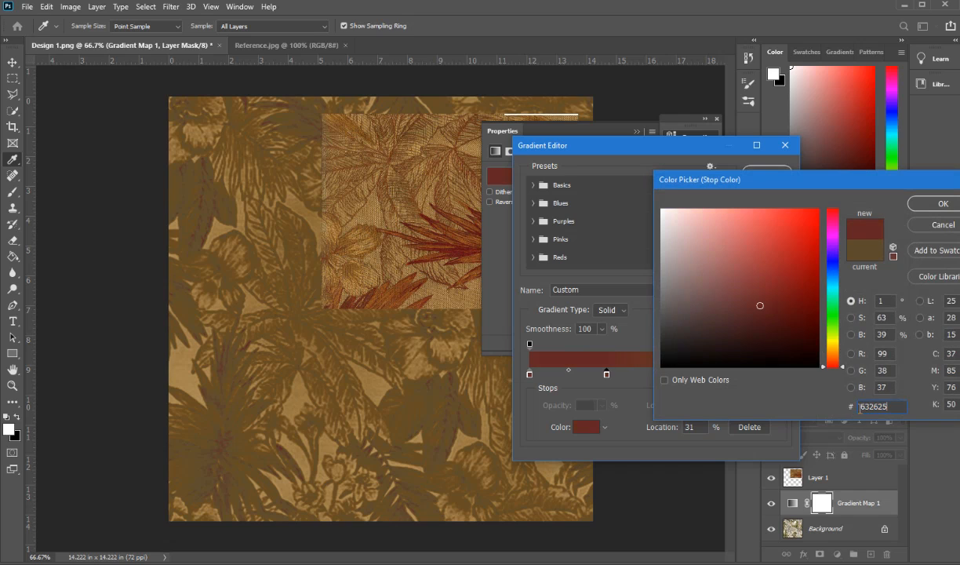
Reduce the 31% stop's saturation to 49%, giving 633332, then accept the gradient and collapse its properties
click(851, 318)
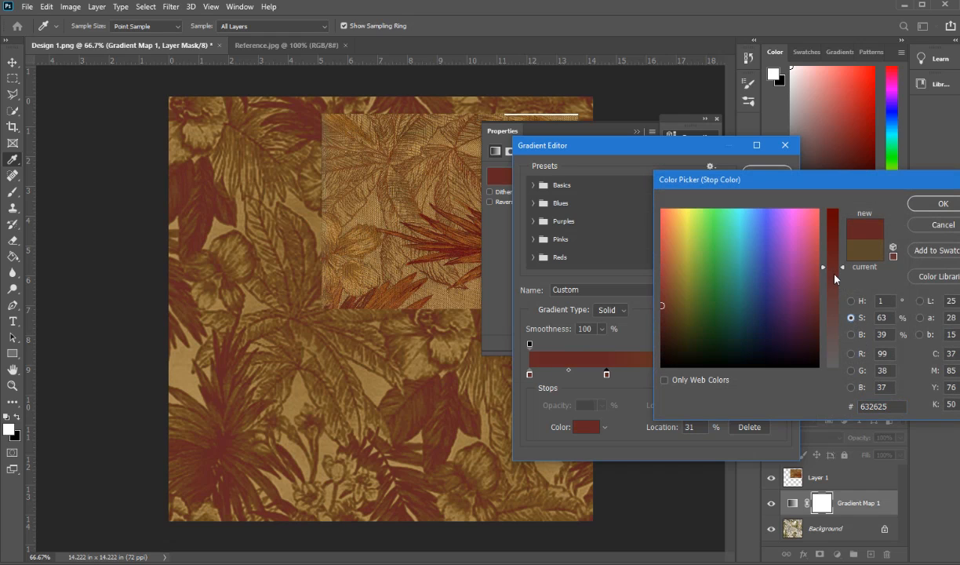
drag(835, 273, 835, 293)
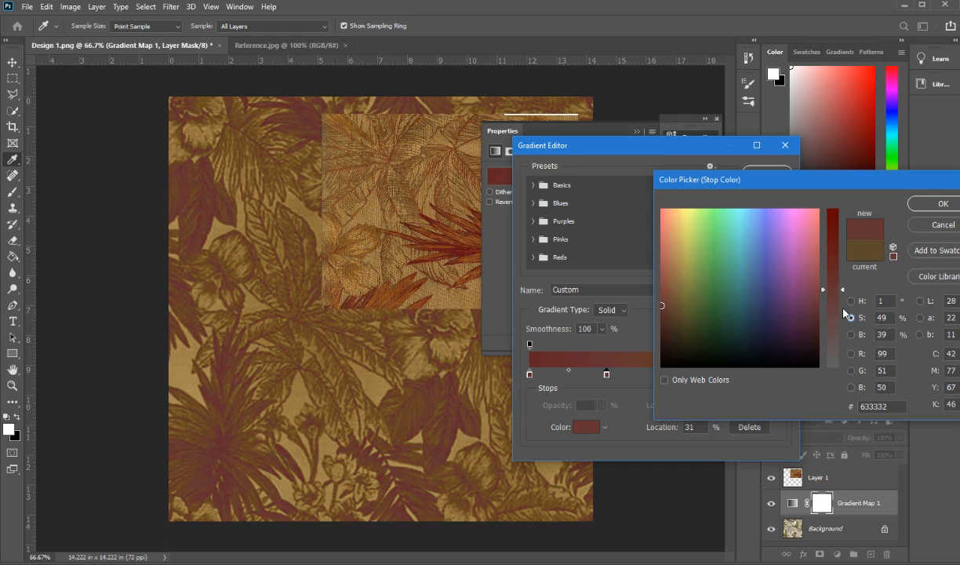
click(931, 208)
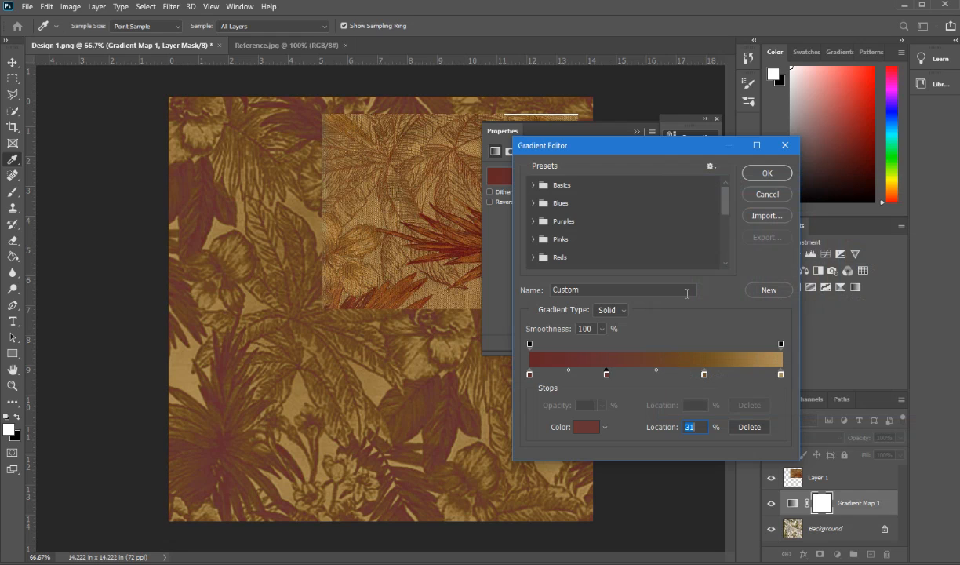
click(767, 173)
click(637, 132)
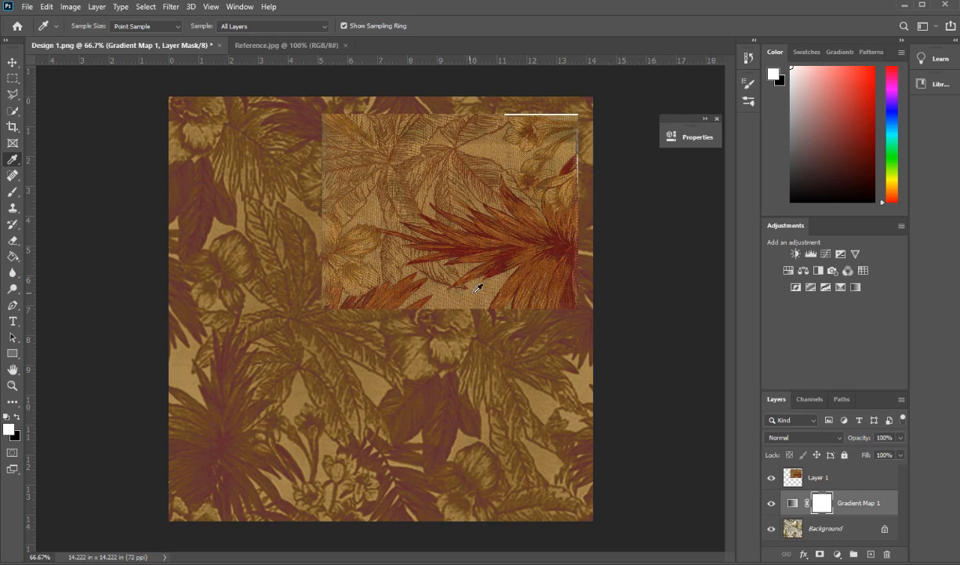
Open the fabric texture change color.jpg from the 003 Match Fabric Color folder as a separate document
key(alt+Tab)
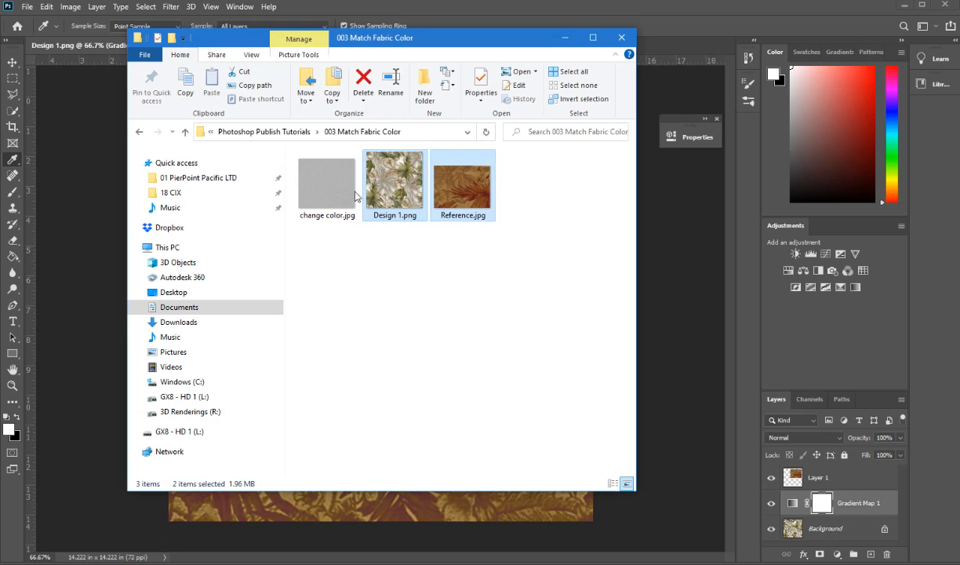
drag(422, 38, 501, 215)
drag(414, 373, 518, 43)
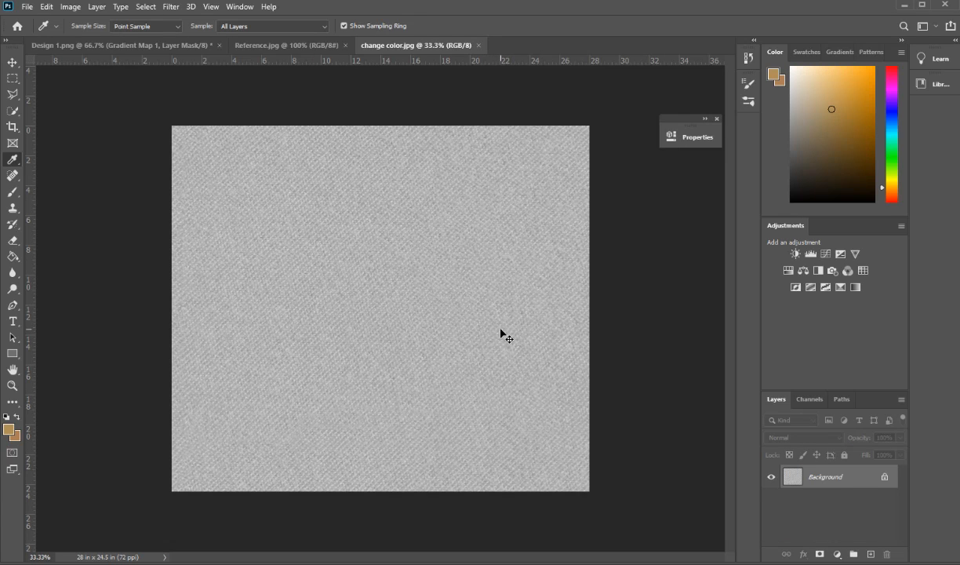
Copy the entire change color.jpg texture and paste it into Design 1.png above the Gradient Map layer
key(ctrl+a)
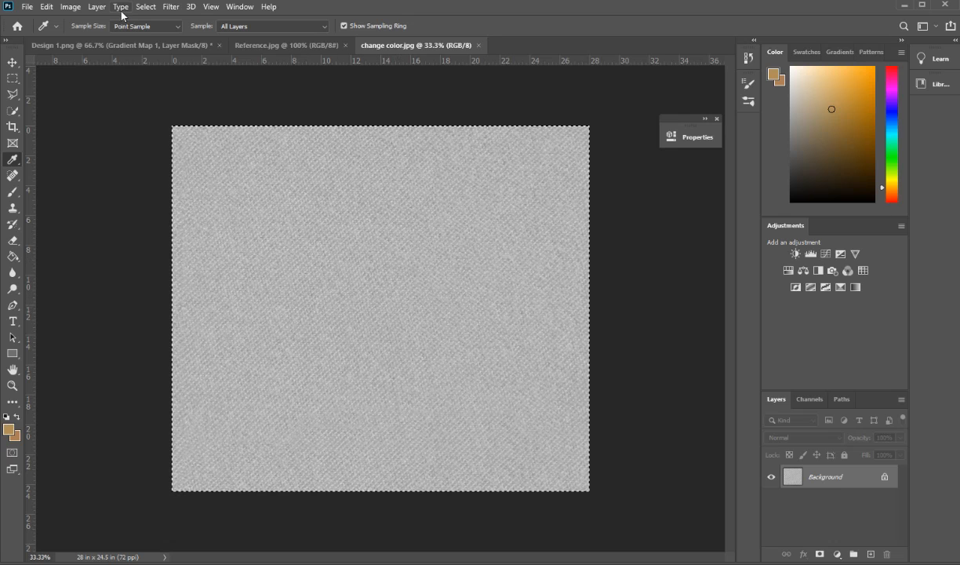
click(141, 46)
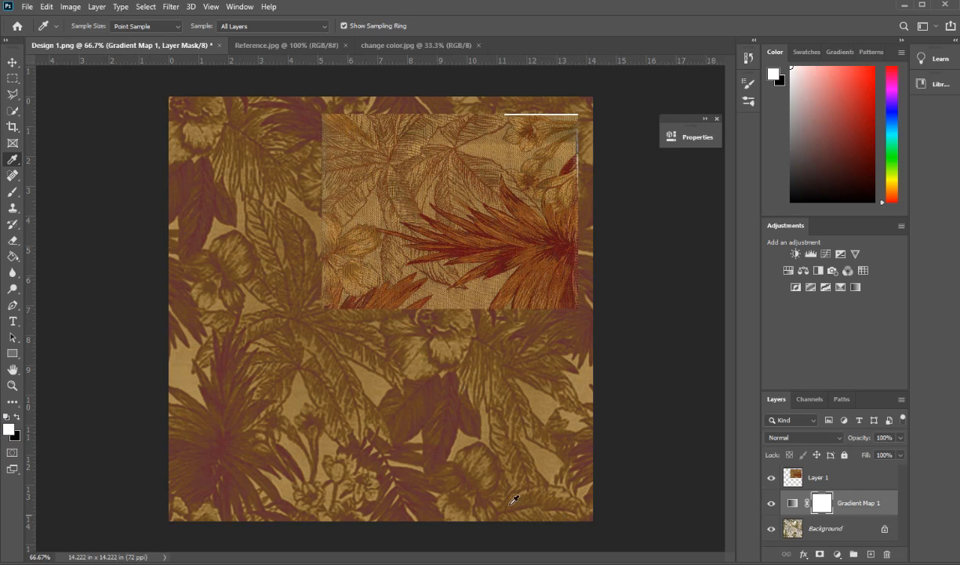
click(314, 400)
key(ctrl+v)
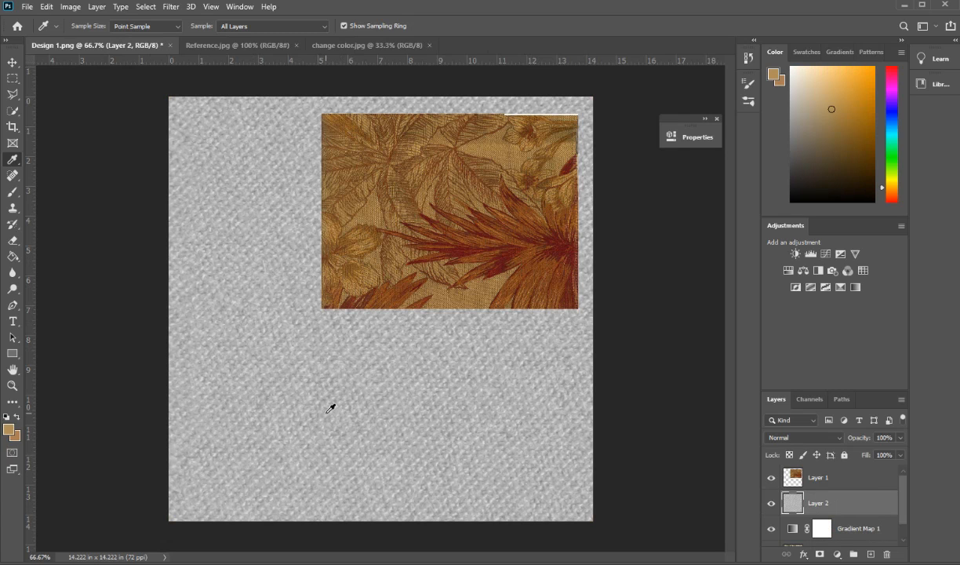
Scale the pasted texture layer down so it just covers the whole Design 1.png canvas
key(ctrl+t)
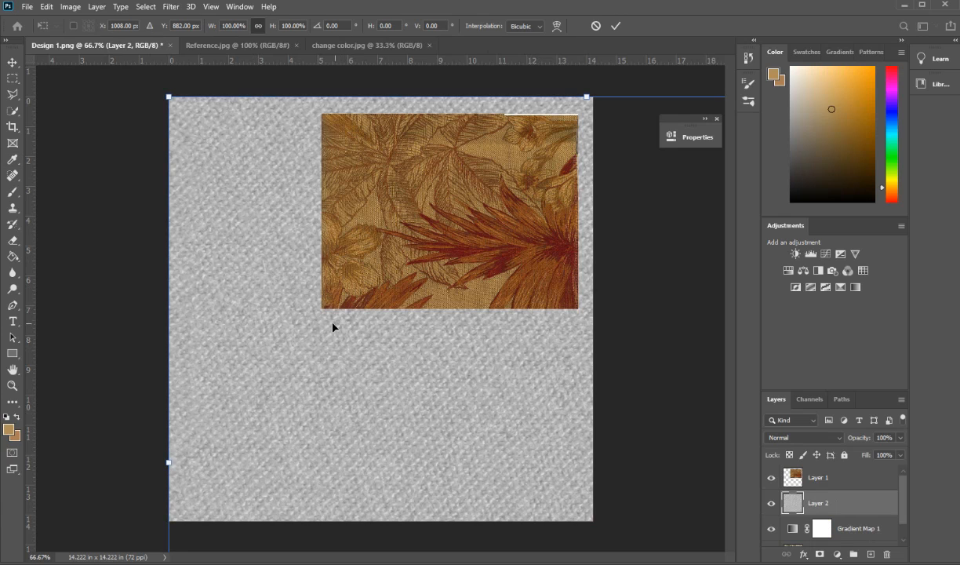
scroll(333, 327, down, 5)
scroll(264, 293, down, 4)
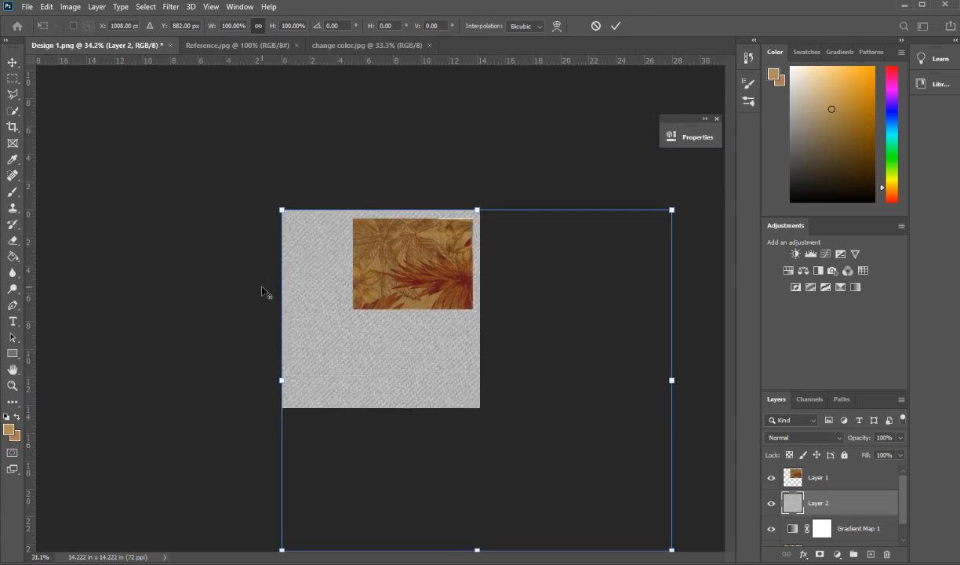
drag(624, 508, 466, 390)
scroll(390, 380, up, 3)
scroll(390, 381, up, 3)
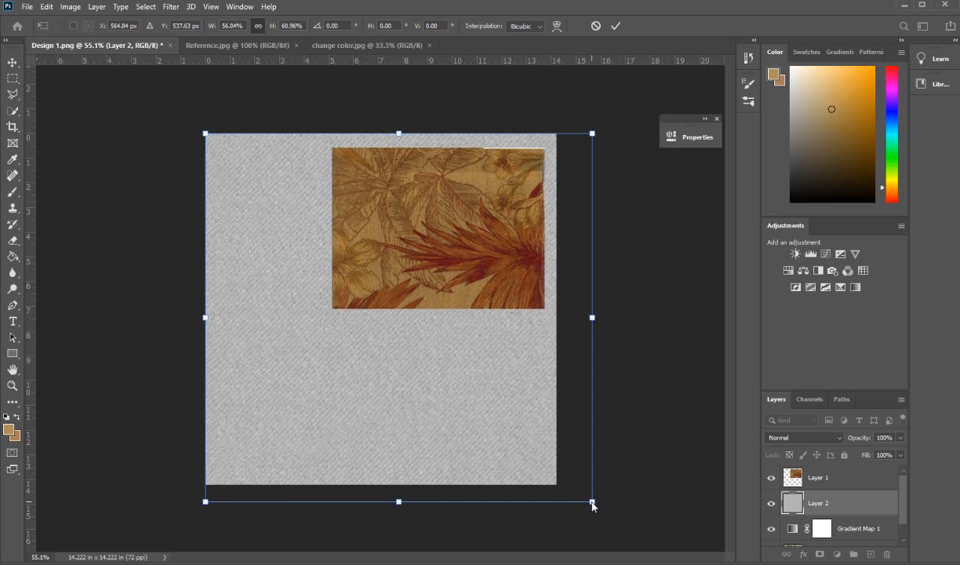
drag(592, 503, 566, 497)
key(Return)
key(i)
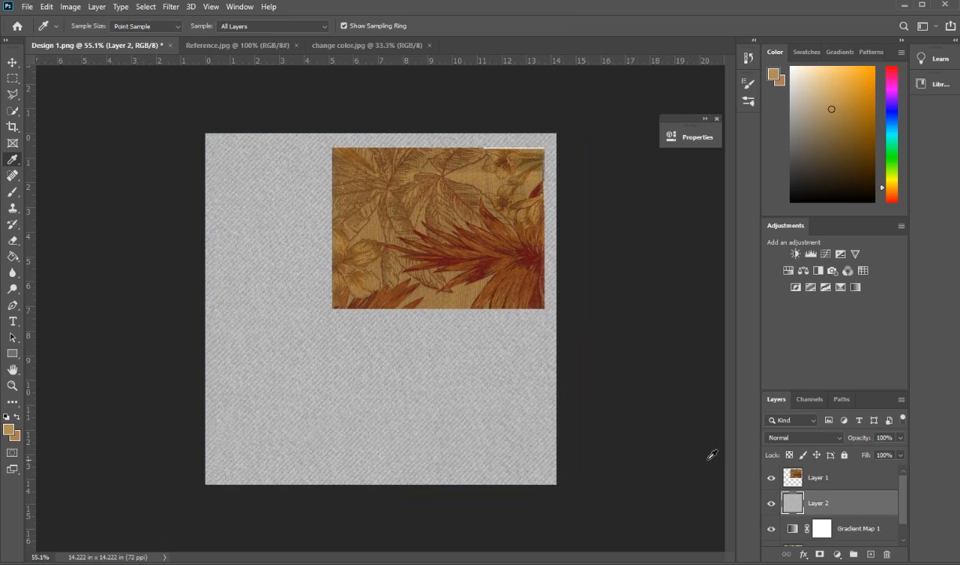
Set the texture layer's blend mode to Overlay and enlarge the layer list to show all layers
click(798, 438)
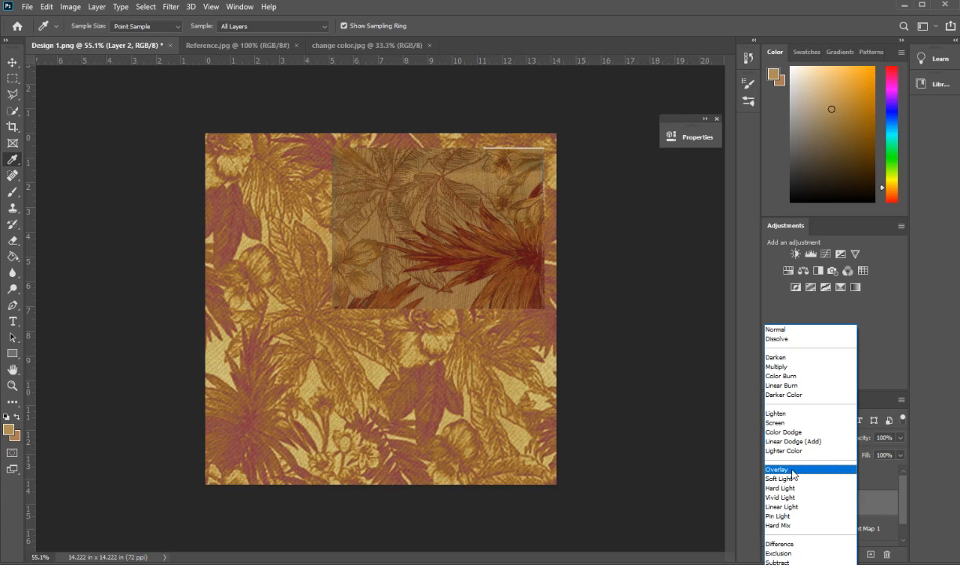
click(793, 470)
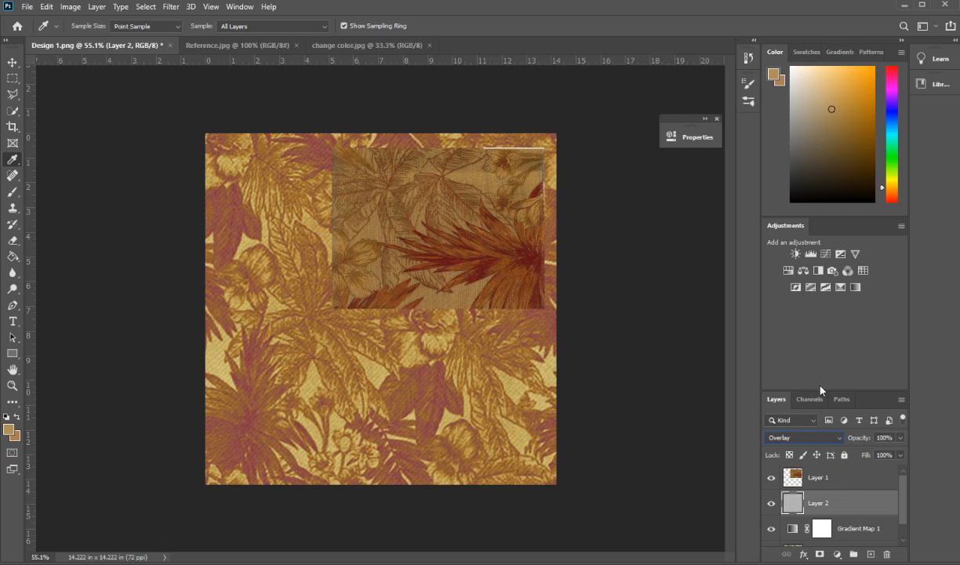
drag(816, 391, 816, 311)
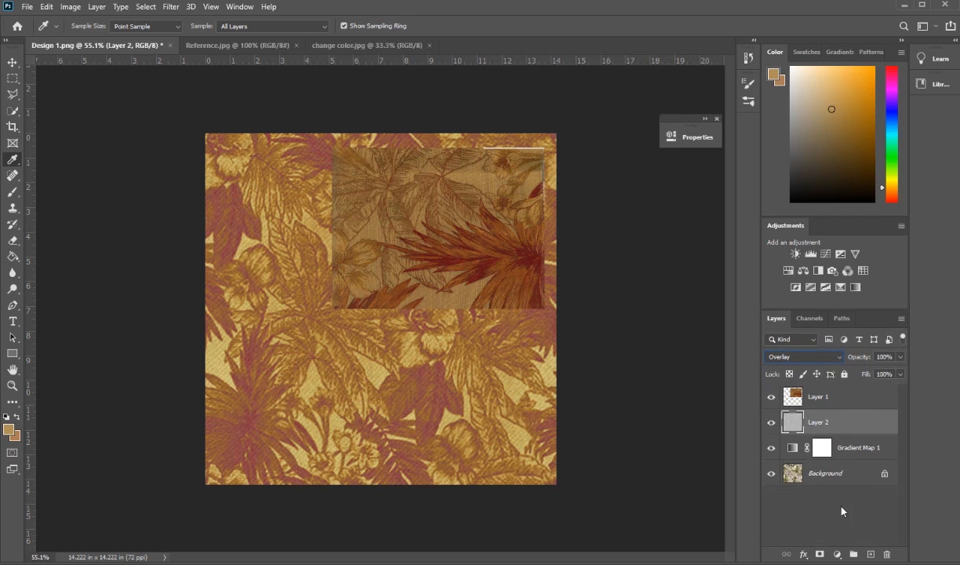
Add a Hue/Saturation adjustment above the texture layer with saturation -41 and lightness -7
click(837, 554)
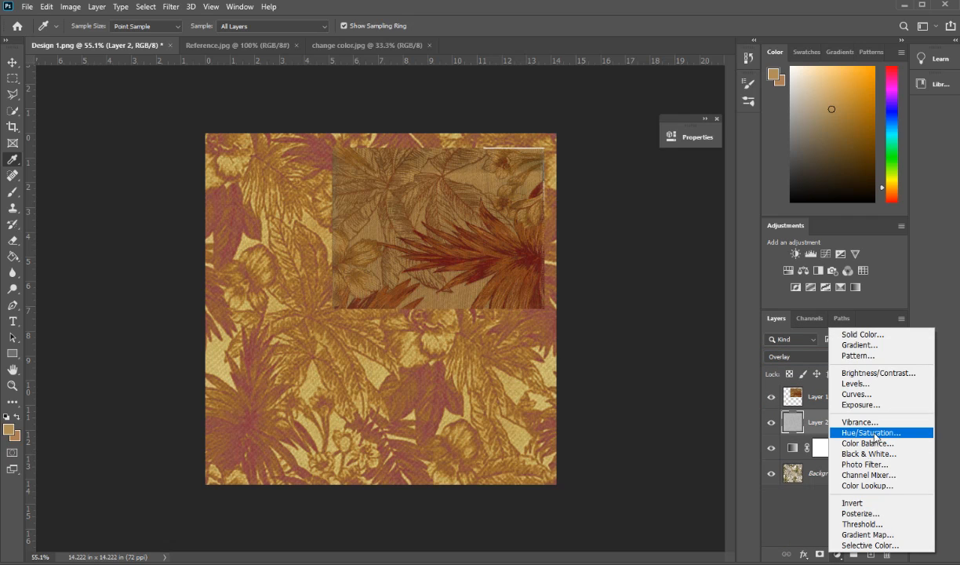
click(870, 432)
drag(563, 244, 542, 246)
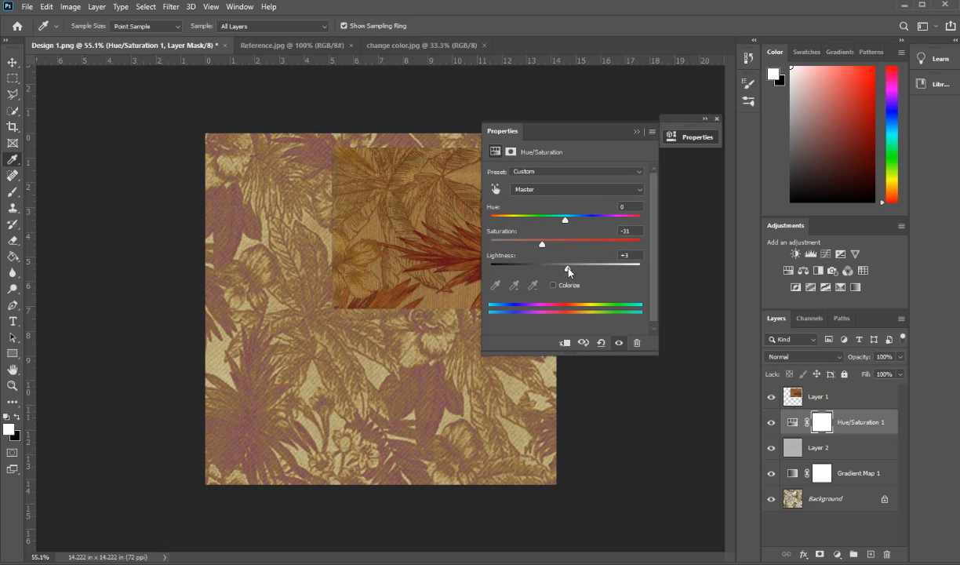
drag(568, 272, 564, 271)
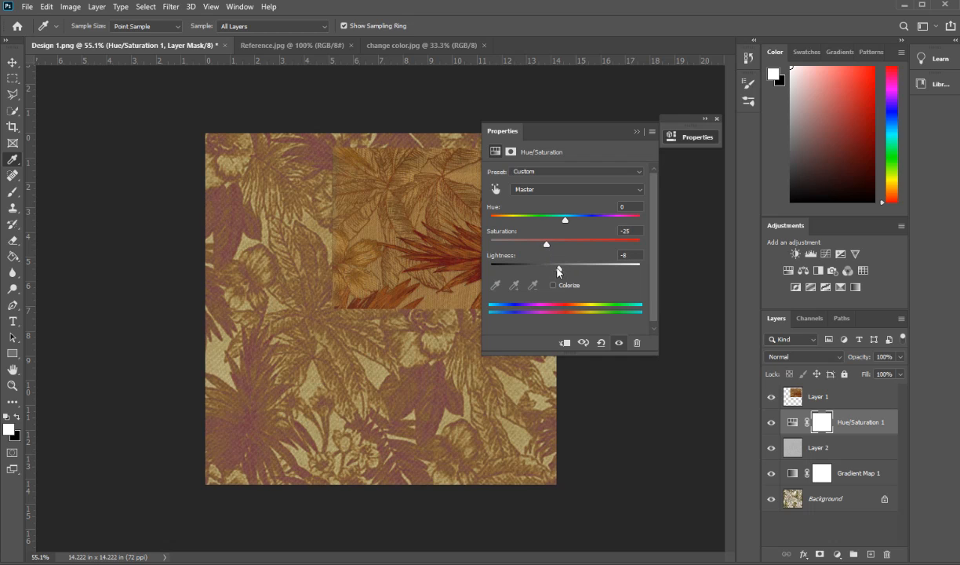
drag(562, 270, 560, 271)
drag(541, 244, 536, 248)
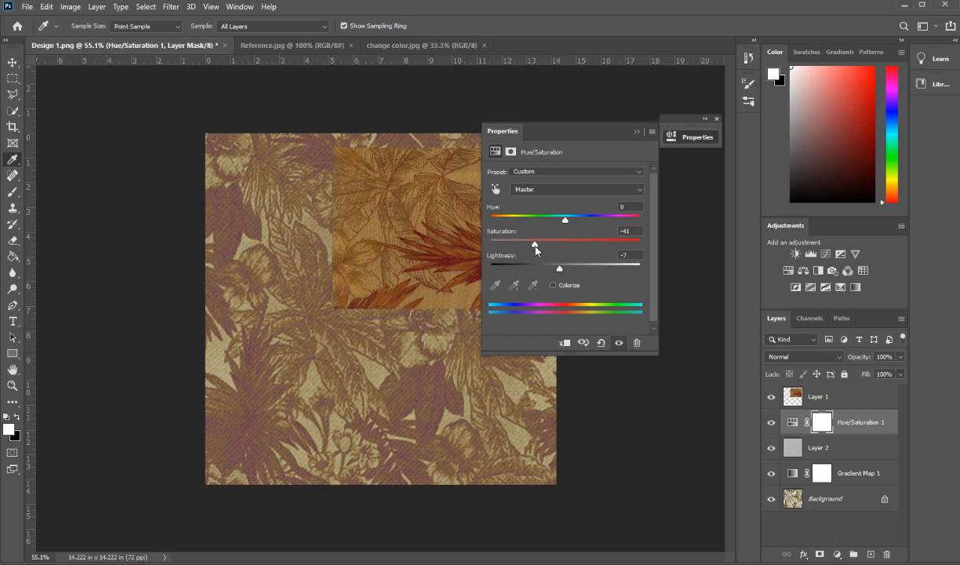
Change the Hue/Saturation adjustment's saturation to -31 and its lightness to 0
click(566, 271)
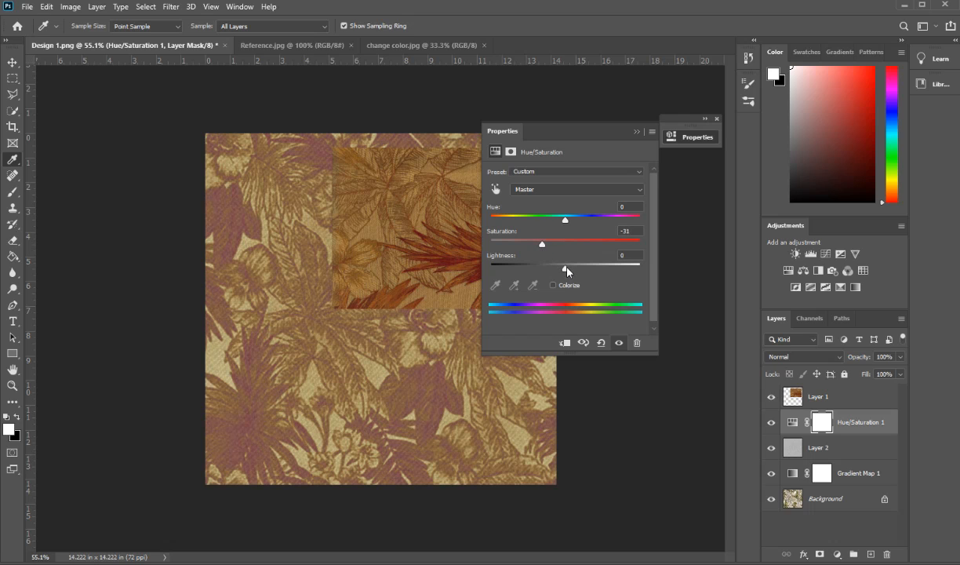
click(636, 131)
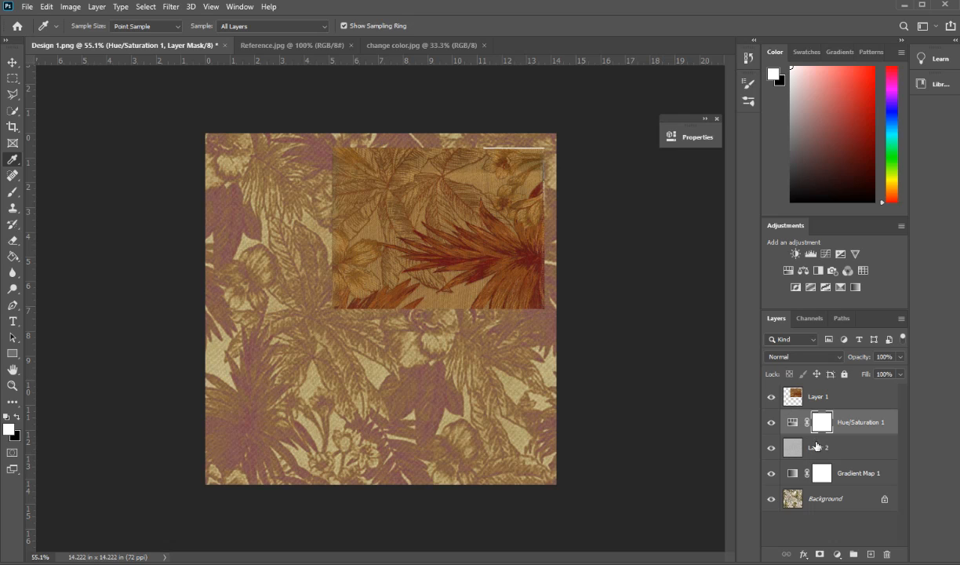
Add a Levels adjustment above the Hue/Saturation layer with the black input level at 37
click(836, 555)
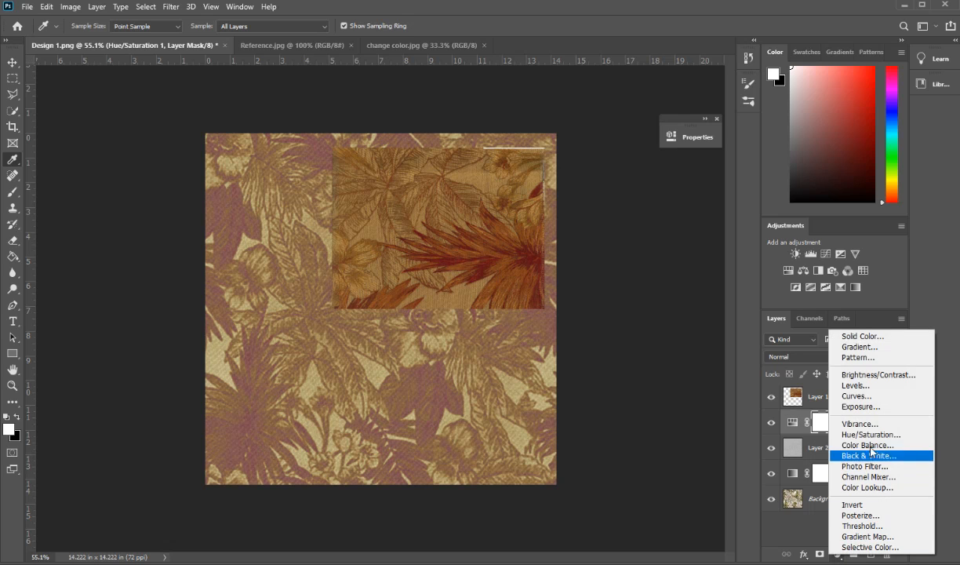
click(854, 386)
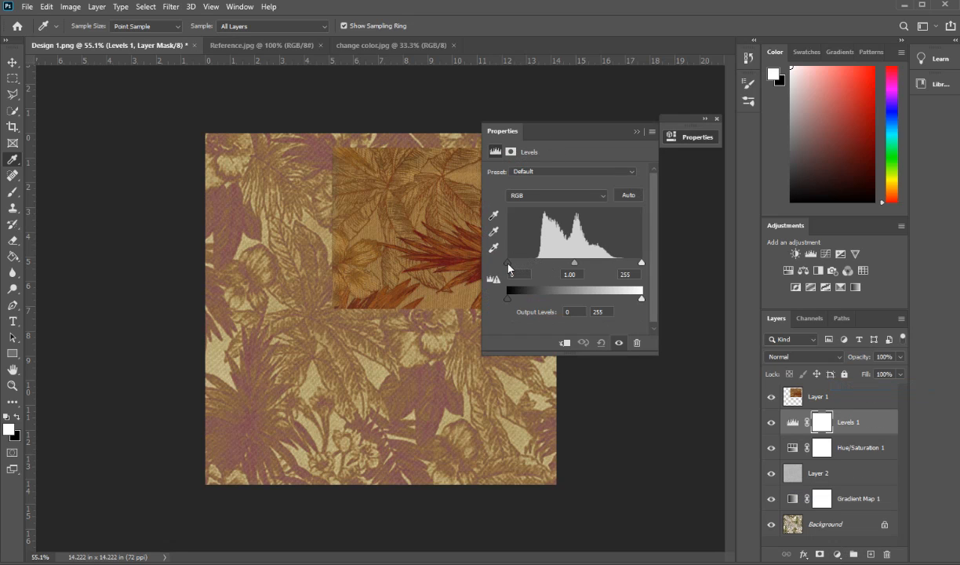
drag(508, 264, 528, 271)
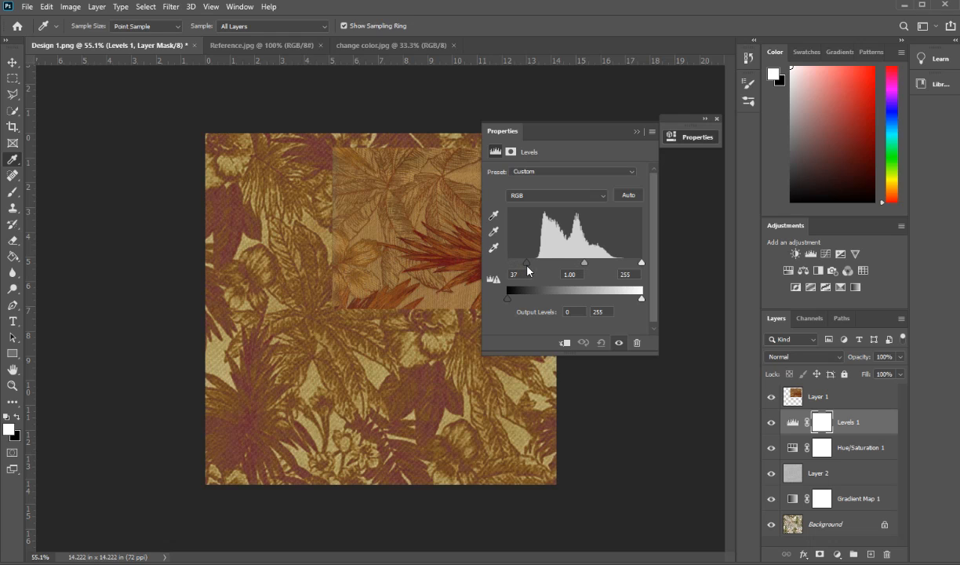
click(636, 132)
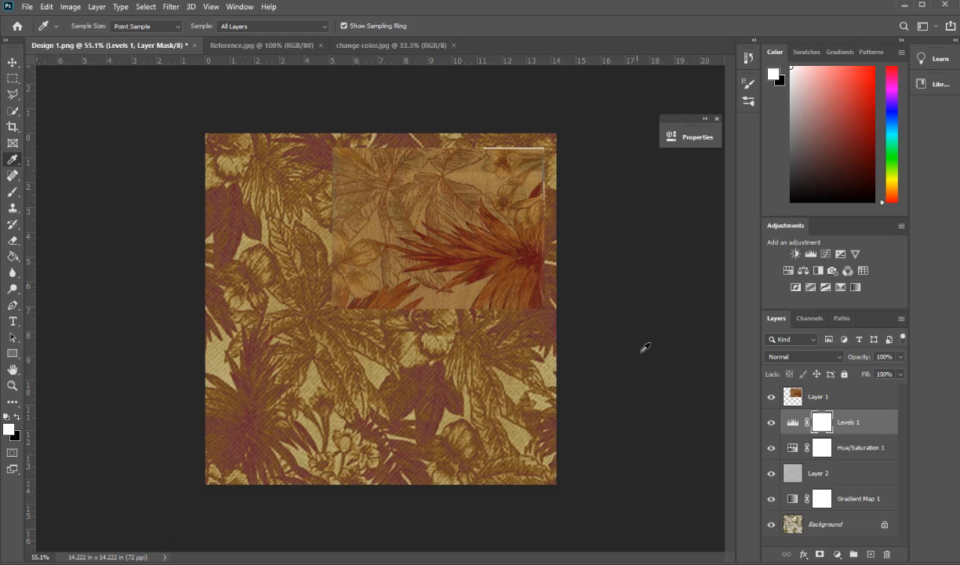
Add a Selective Color adjustment above Levels and, for the Reds, lower cyan, slightly lower magenta and raise yellow
click(838, 555)
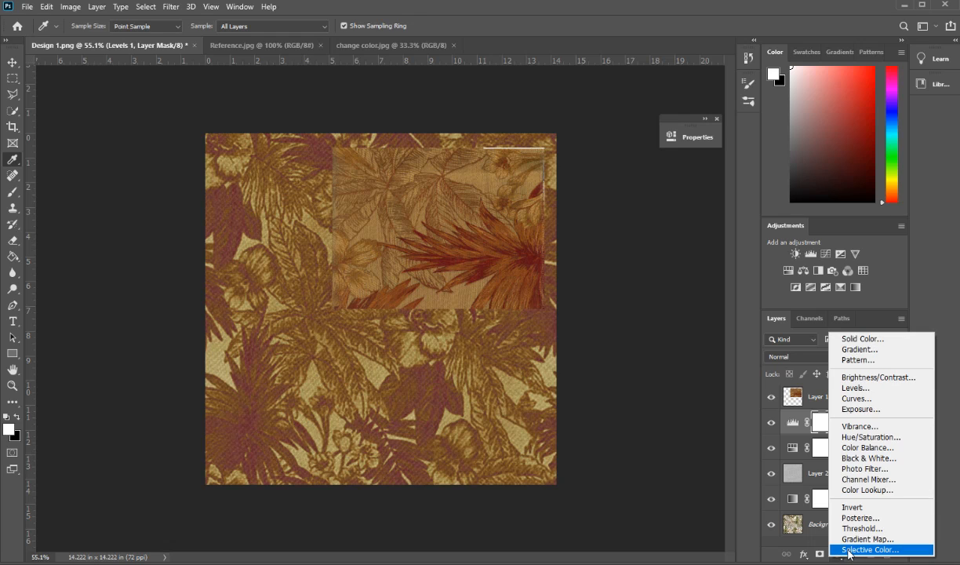
click(863, 550)
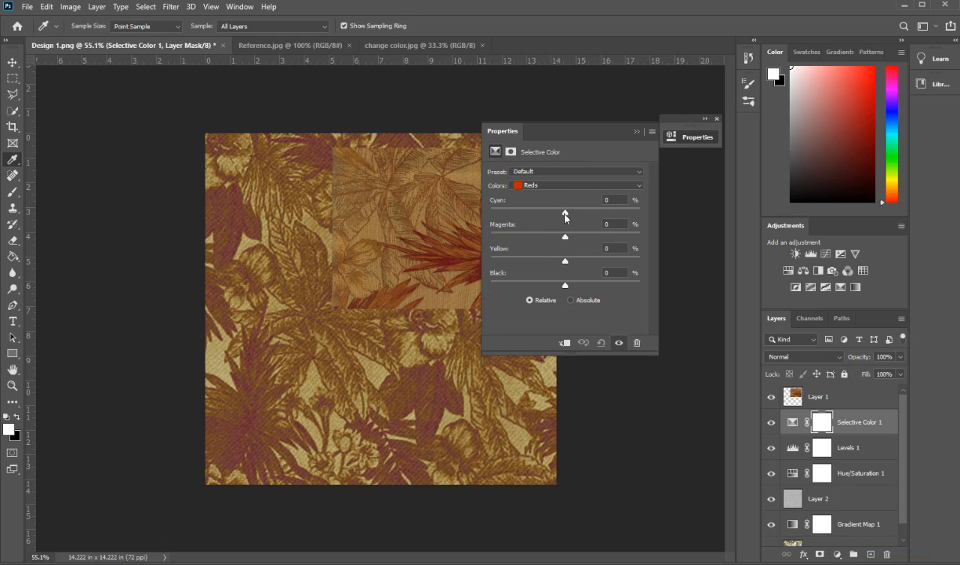
drag(566, 213, 551, 219)
drag(565, 236, 562, 236)
drag(544, 216, 541, 218)
drag(569, 265, 573, 265)
drag(581, 266, 584, 268)
click(636, 134)
Edit the Gradient Map 1 gradient and darken its color stop at location 0% to 1f0303
scroll(902, 480, down, 1)
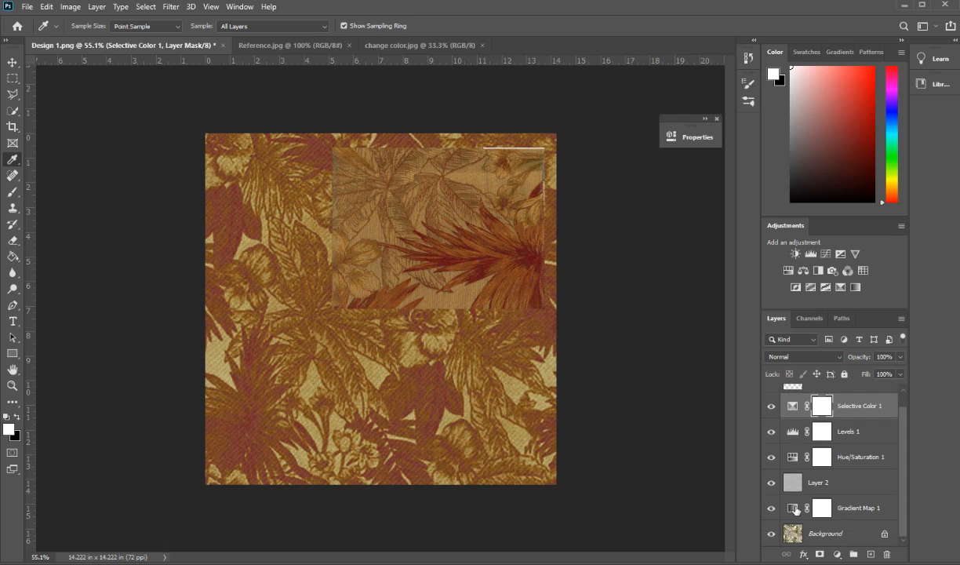
double_click(792, 508)
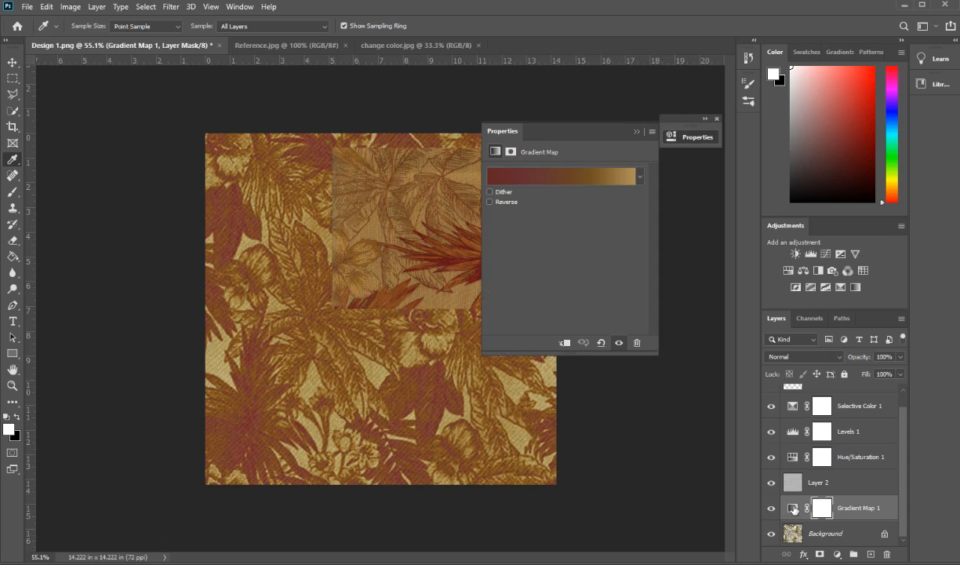
click(536, 177)
click(531, 375)
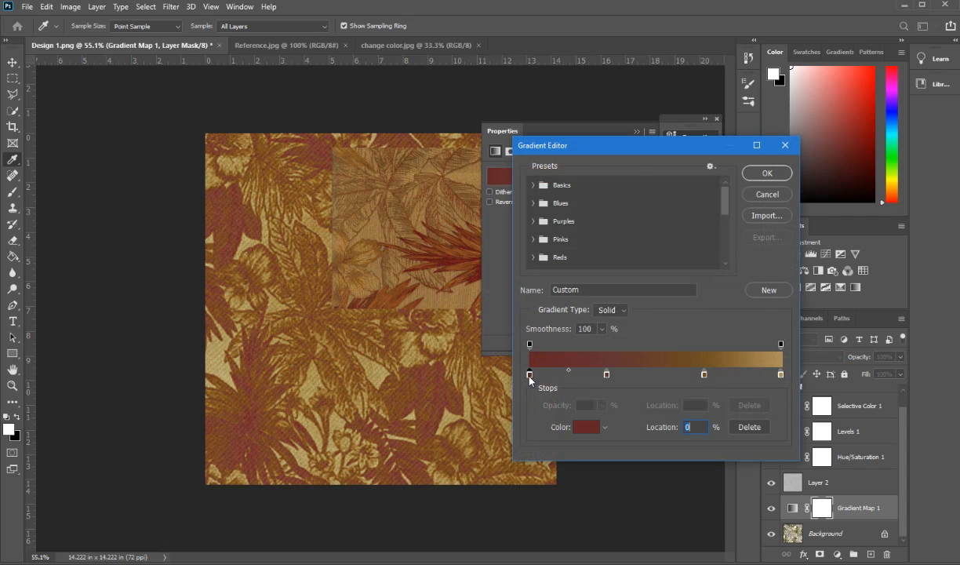
click(585, 426)
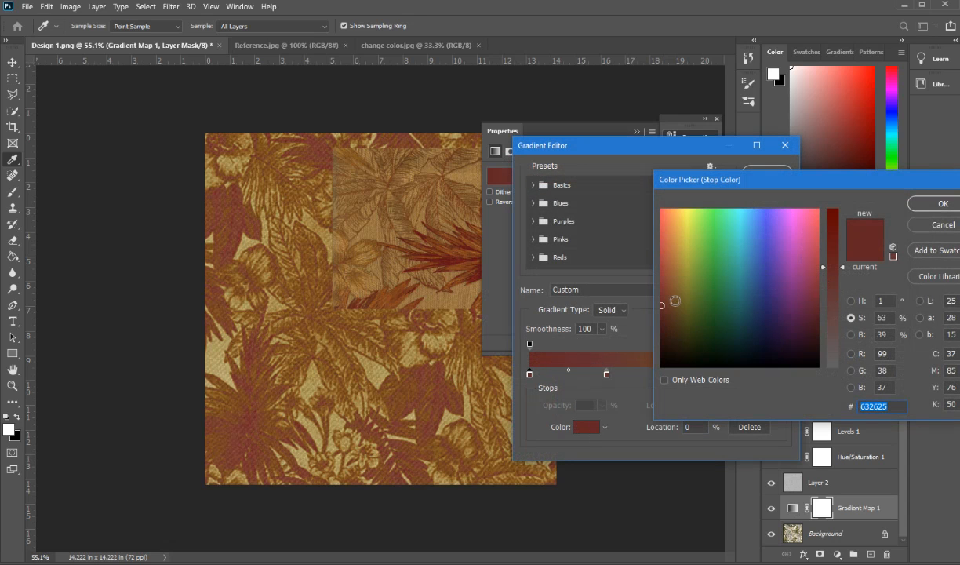
drag(663, 304, 632, 280)
drag(842, 270, 842, 223)
drag(664, 283, 658, 332)
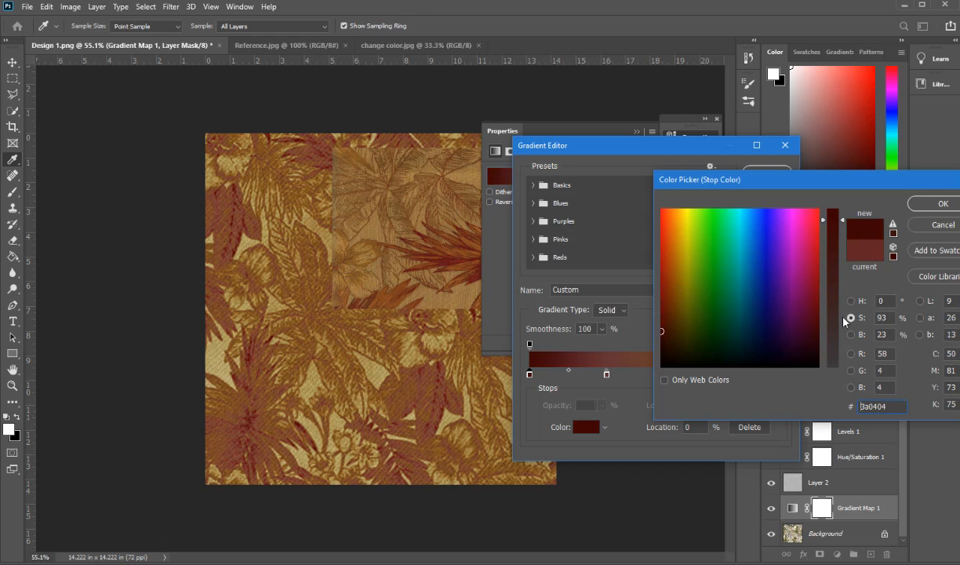
click(667, 322)
drag(667, 322, 662, 323)
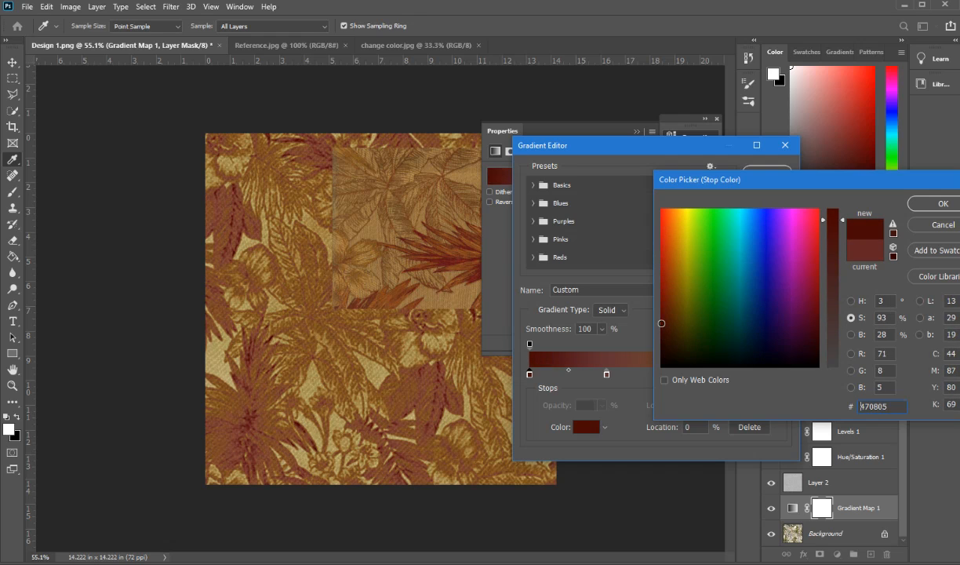
mouse_move(844, 220)
mouse_down()
mouse_move(842, 213)
mouse_move(843, 222)
mouse_up()
click(661, 299)
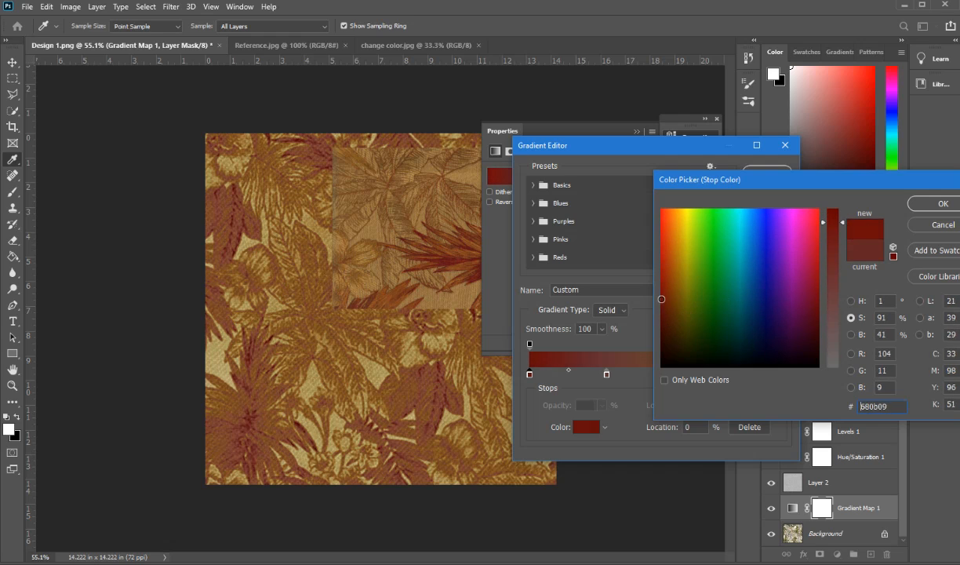
drag(662, 299, 651, 349)
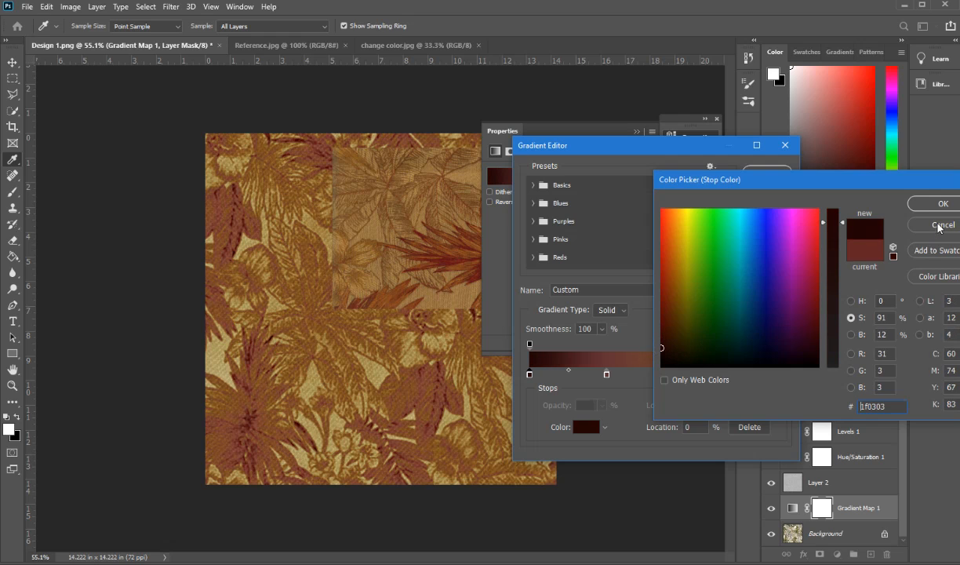
Move the color picker fully into view and set the gradient's 0% stop to the brighter red 871111
drag(893, 186, 831, 193)
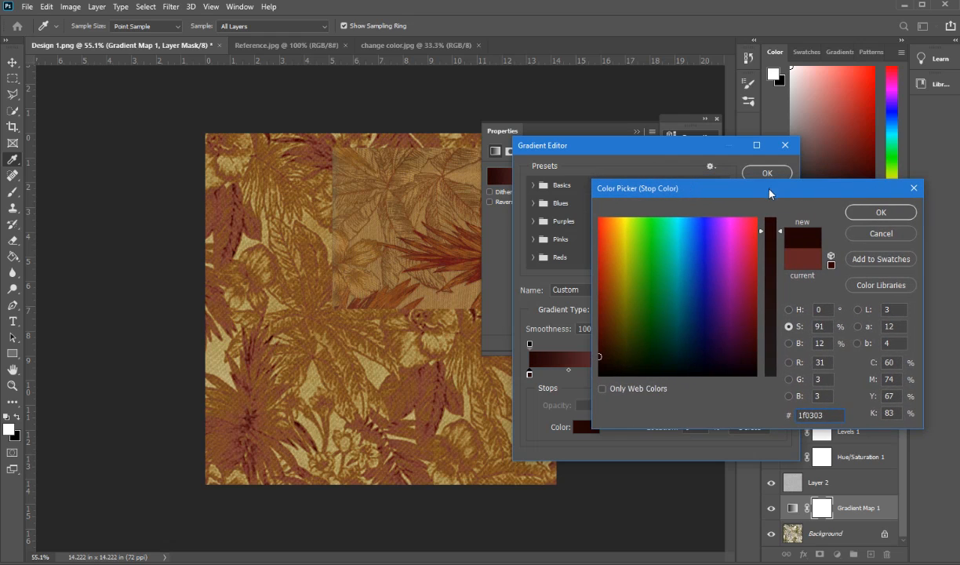
drag(771, 190, 795, 200)
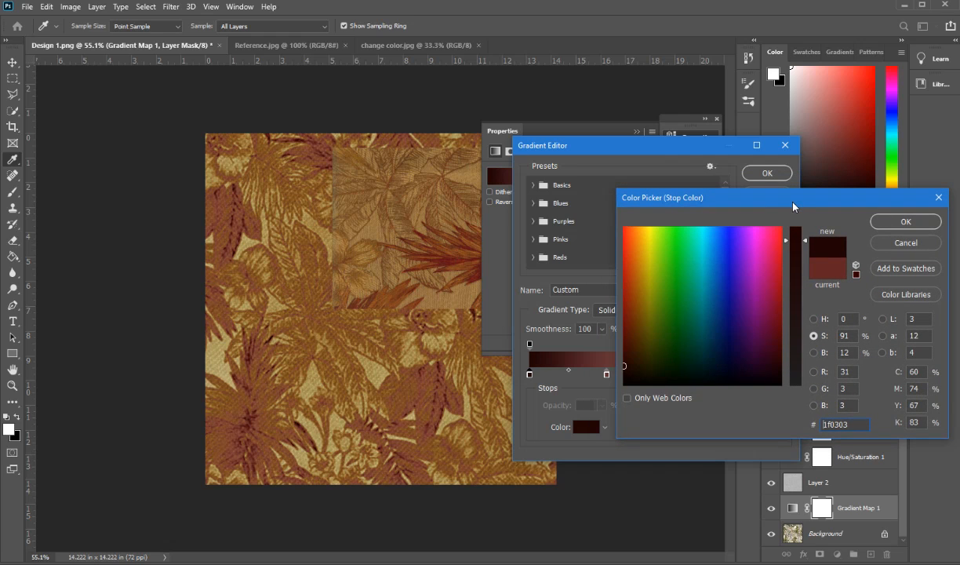
drag(631, 348, 625, 331)
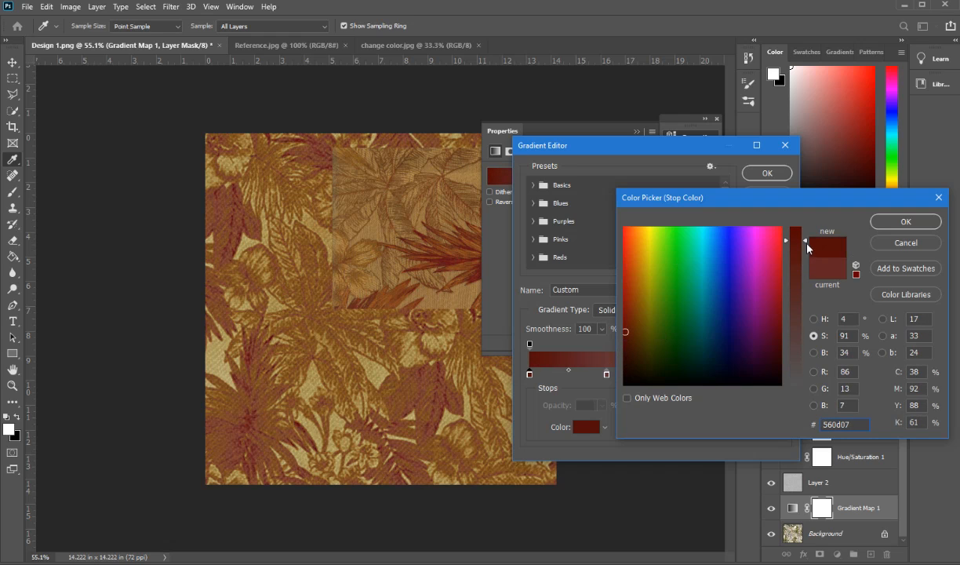
drag(806, 242, 806, 247)
mouse_move(628, 332)
mouse_down()
mouse_move(631, 302)
mouse_move(609, 327)
mouse_move(607, 317)
mouse_move(601, 335)
mouse_up()
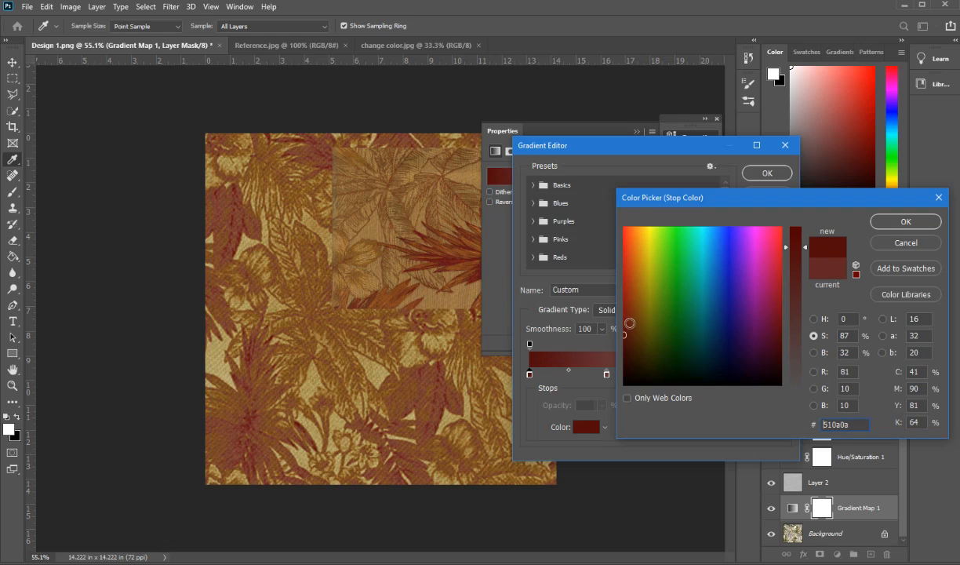
drag(630, 334, 626, 330)
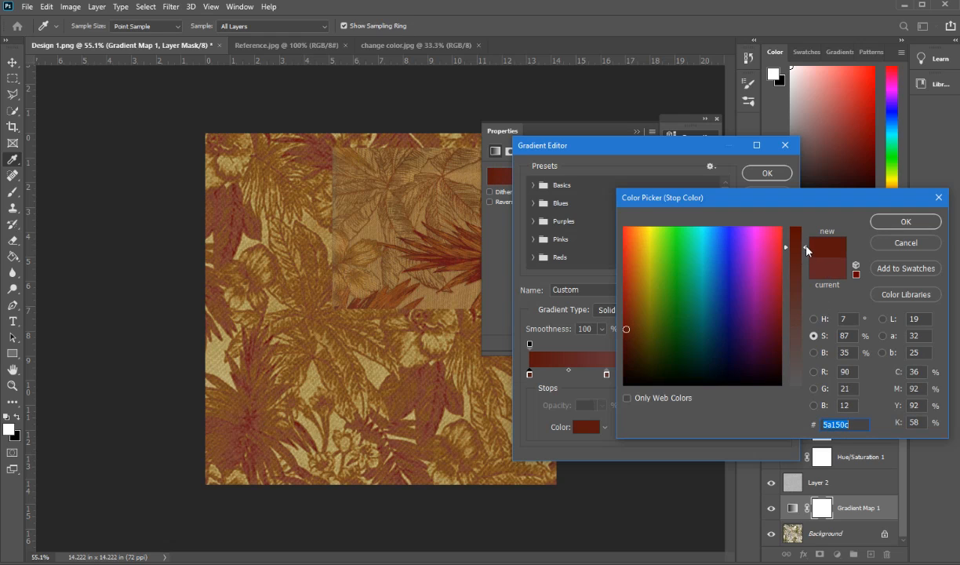
click(785, 294)
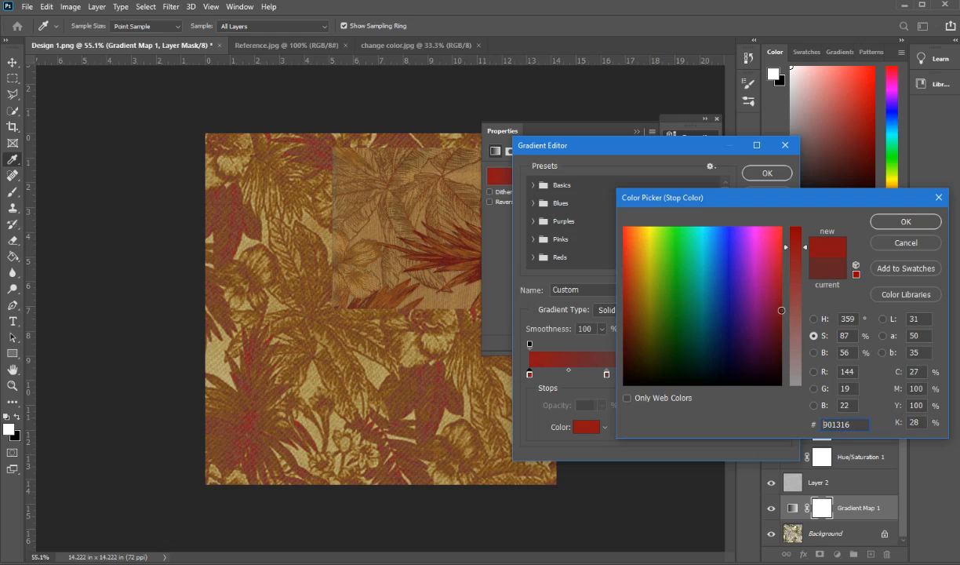
click(781, 314)
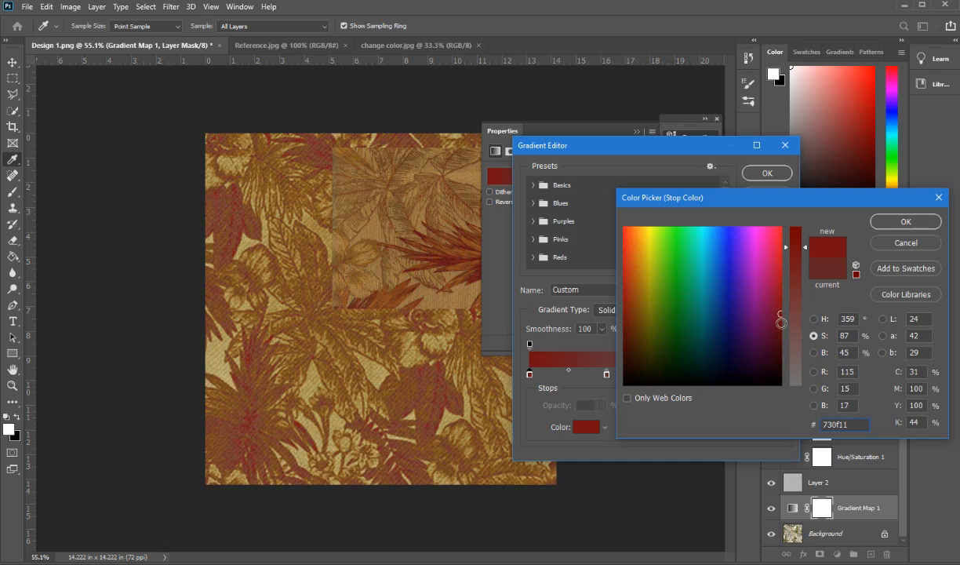
drag(782, 314, 785, 302)
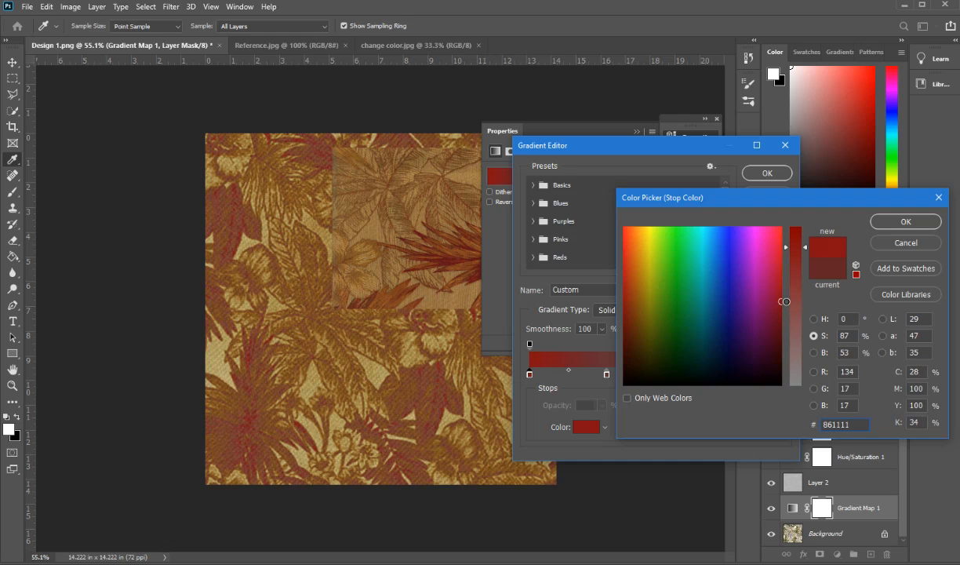
click(907, 221)
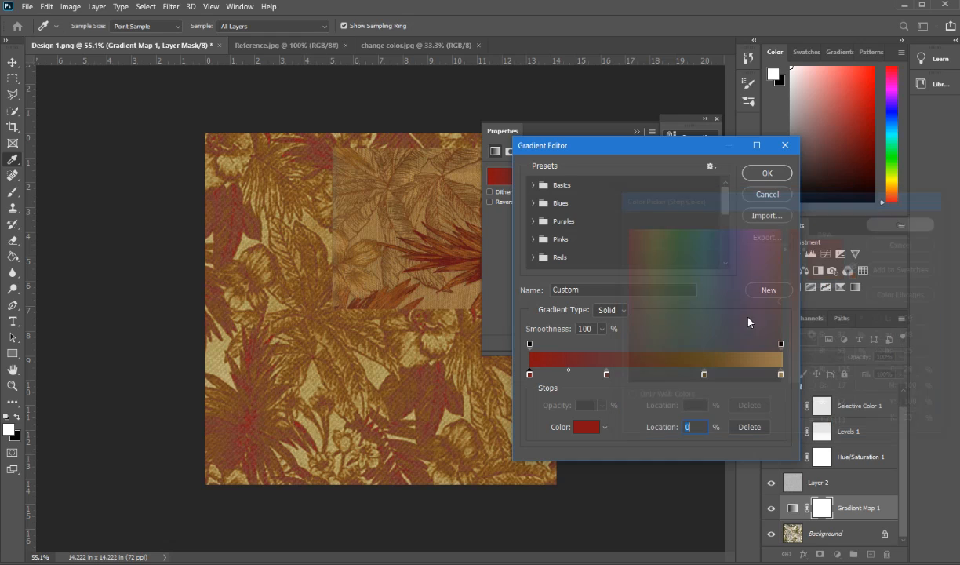
Refine the gradient's 0% stop to the deep crimson 6d0919
click(593, 429)
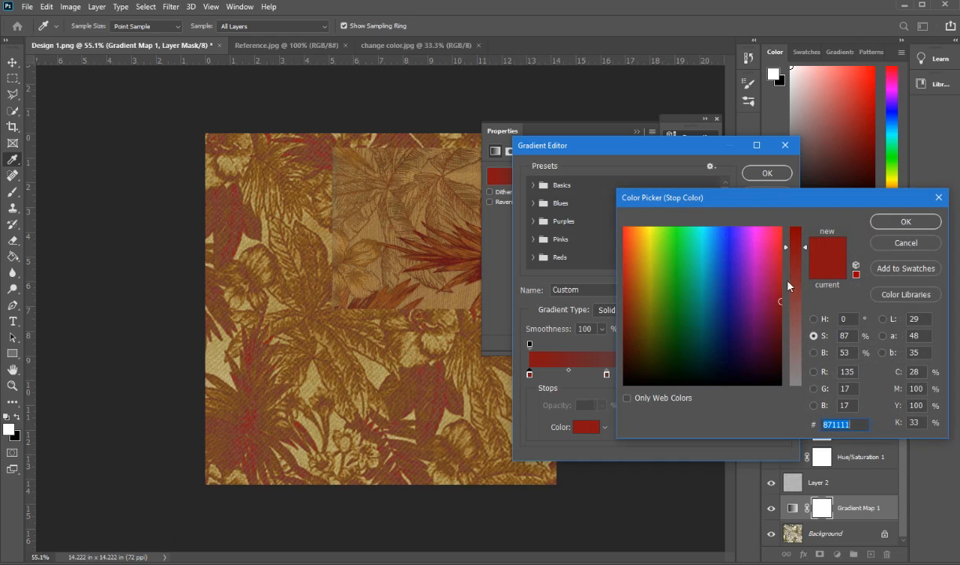
drag(796, 248, 797, 243)
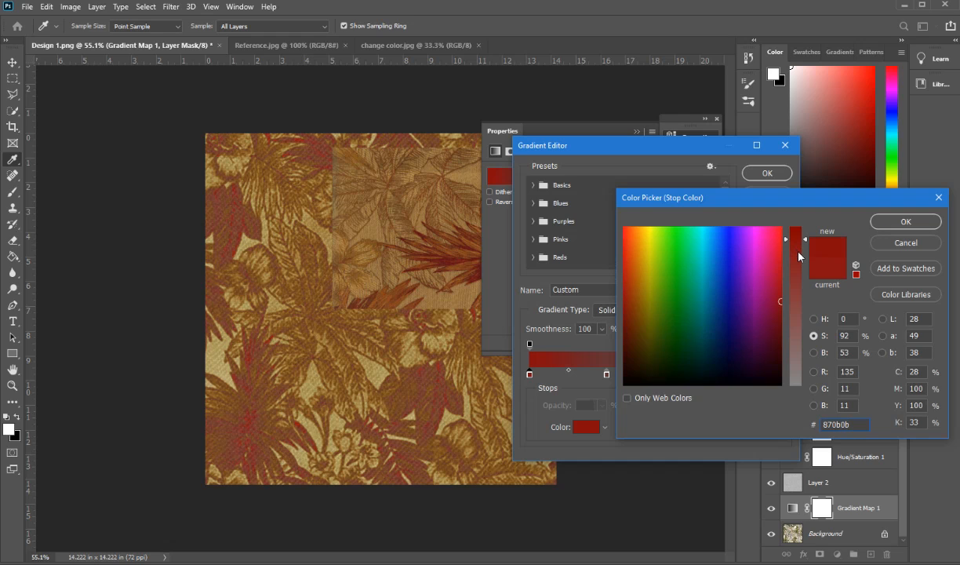
mouse_move(785, 306)
mouse_down()
mouse_move(775, 339)
mouse_move(780, 273)
mouse_move(779, 318)
mouse_up()
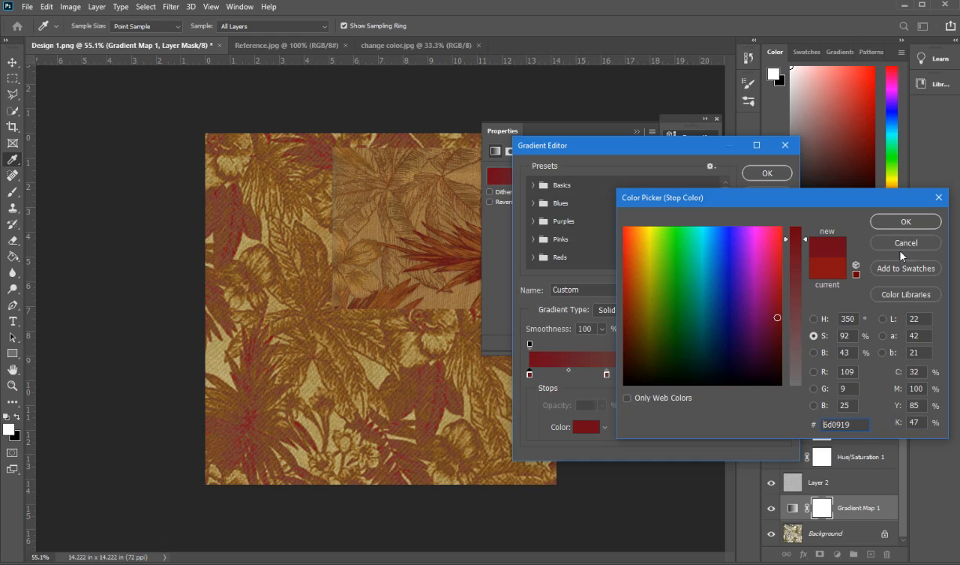
click(905, 221)
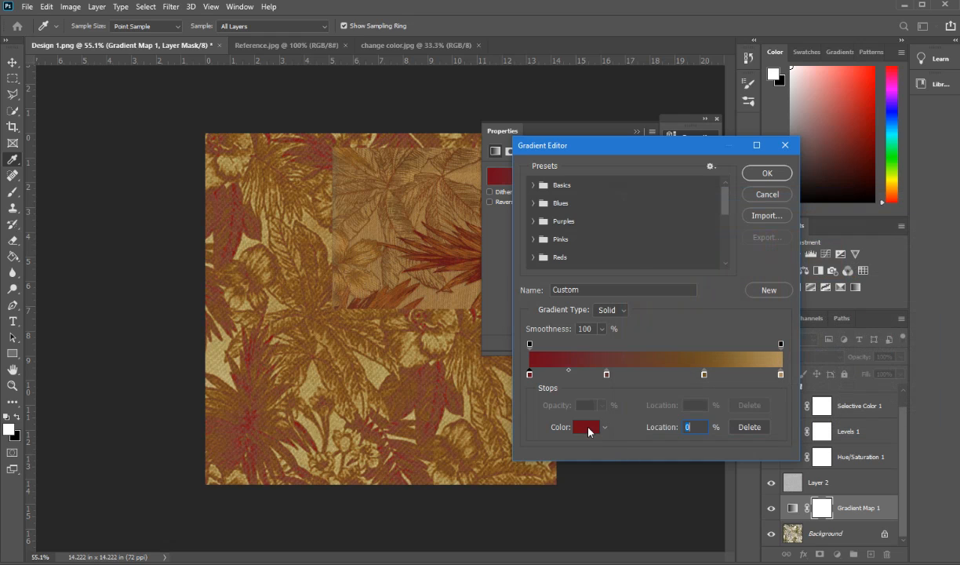
Copy the first stop's hex color 6d0919 and apply it to the gradient's second color stop
click(586, 428)
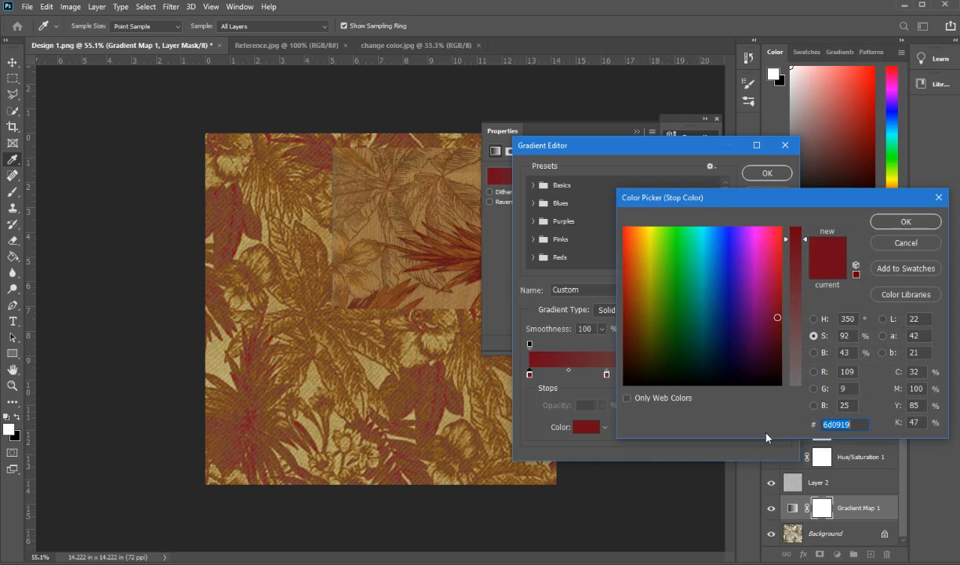
click(914, 223)
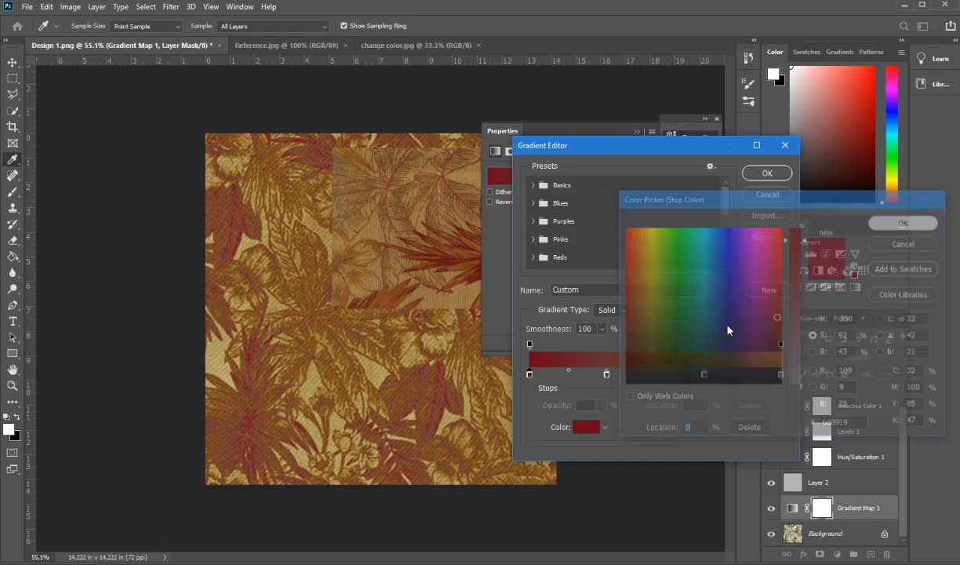
click(607, 375)
click(590, 426)
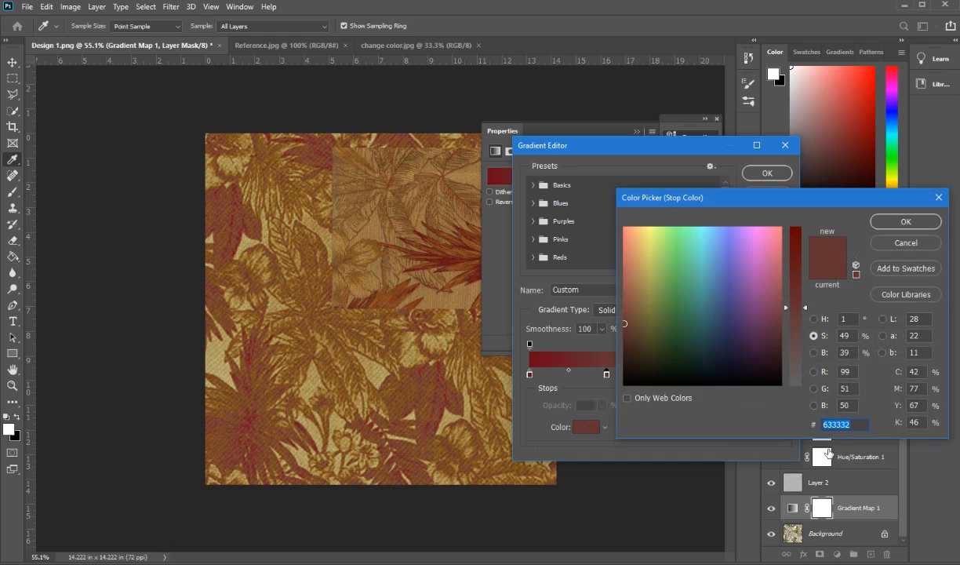
text(6d0919)
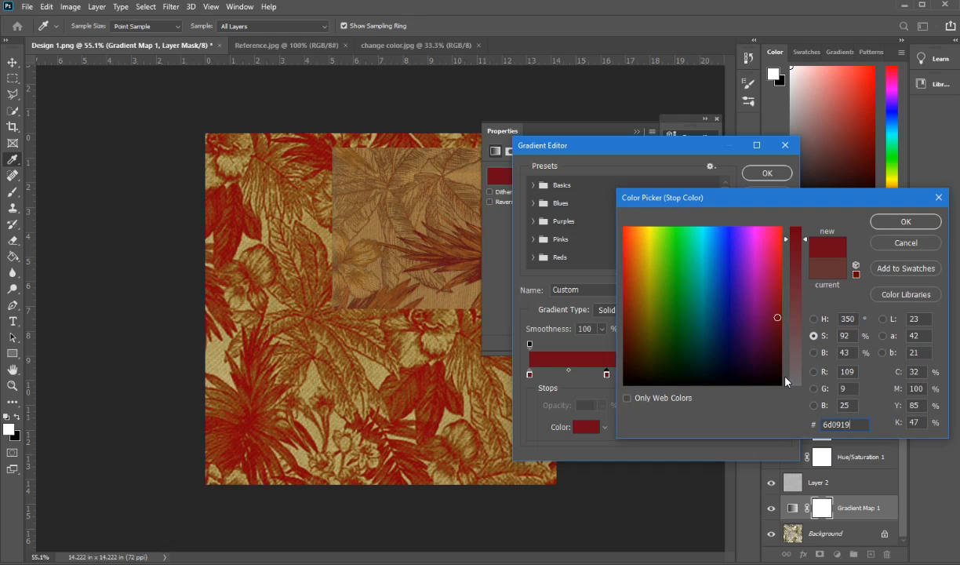
Try darker olive and brown shades for the gradient's second color stop
click(636, 325)
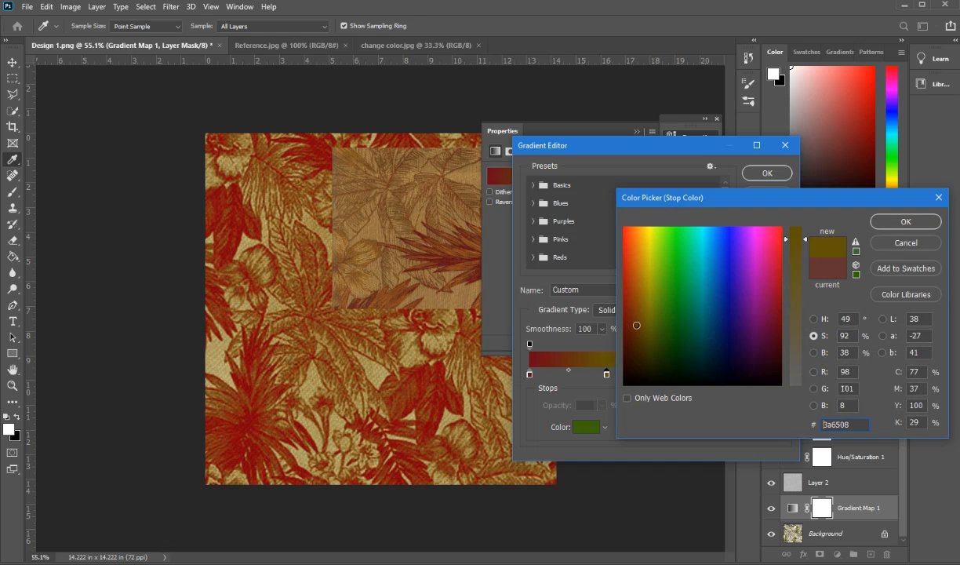
mouse_move(636, 325)
mouse_down()
mouse_move(624, 314)
mouse_move(624, 343)
mouse_move(625, 283)
mouse_move(619, 329)
mouse_move(628, 345)
mouse_move(636, 333)
mouse_up()
click(623, 332)
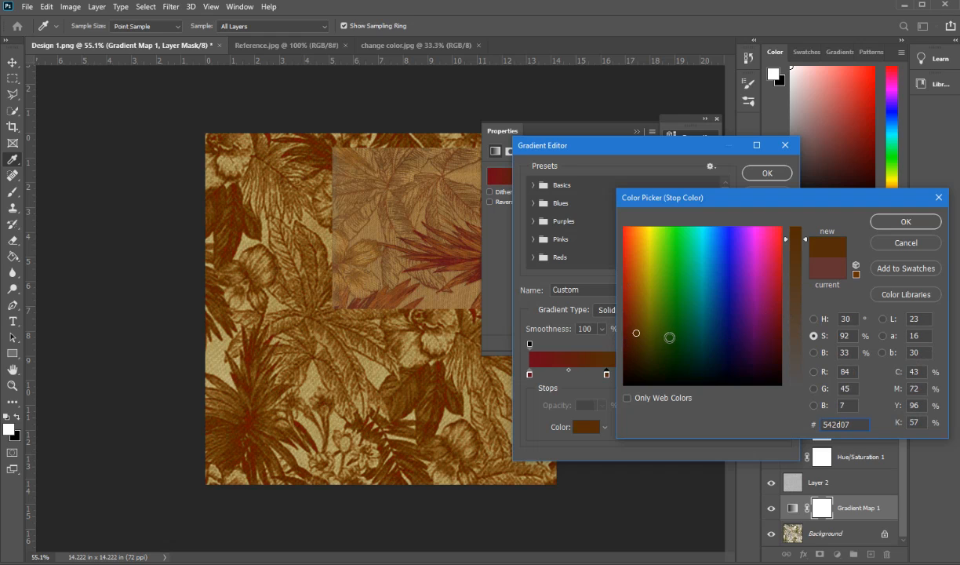
mouse_move(629, 322)
mouse_down()
mouse_move(628, 343)
mouse_move(632, 332)
mouse_up()
Set the gradient's stop at location 31% to the deep crimson 6a091d and accept the gradient
mouse_move(633, 333)
mouse_down()
mouse_move(761, 345)
mouse_move(779, 339)
mouse_move(779, 321)
mouse_up()
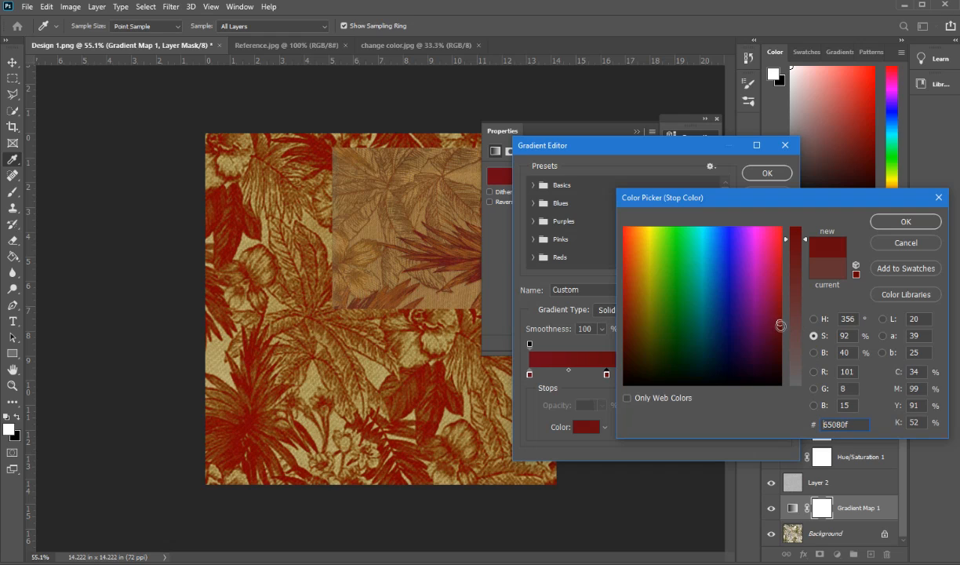
drag(780, 324, 778, 319)
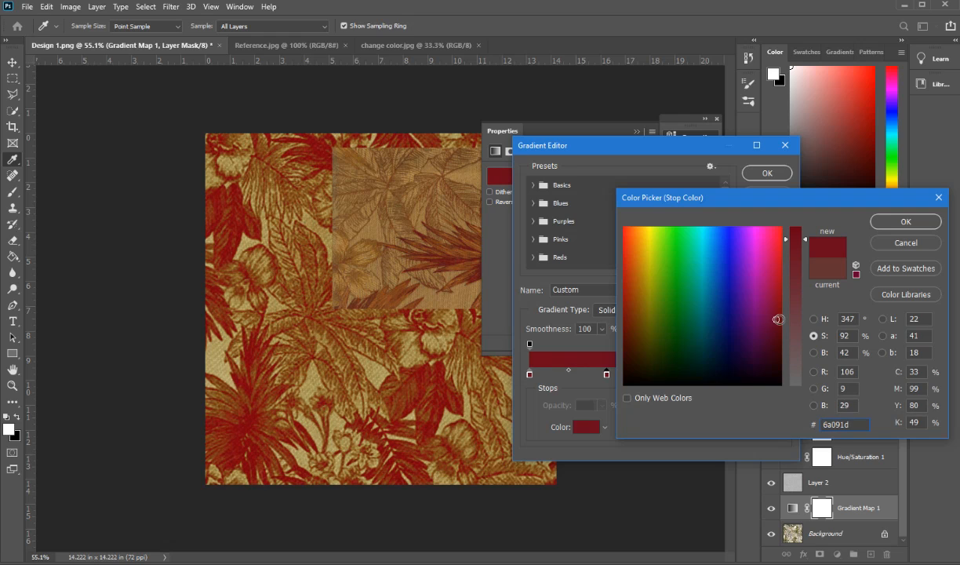
click(905, 222)
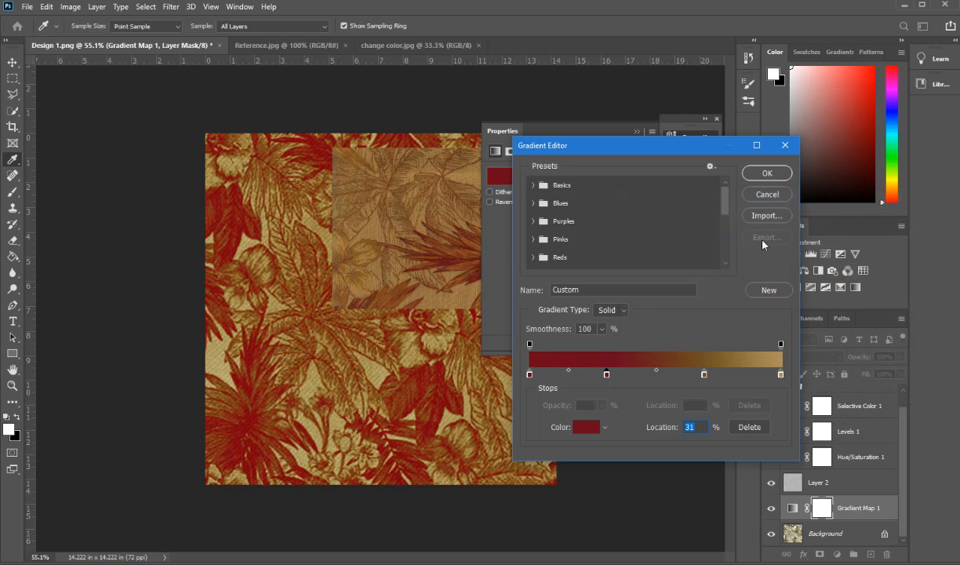
click(768, 184)
click(637, 132)
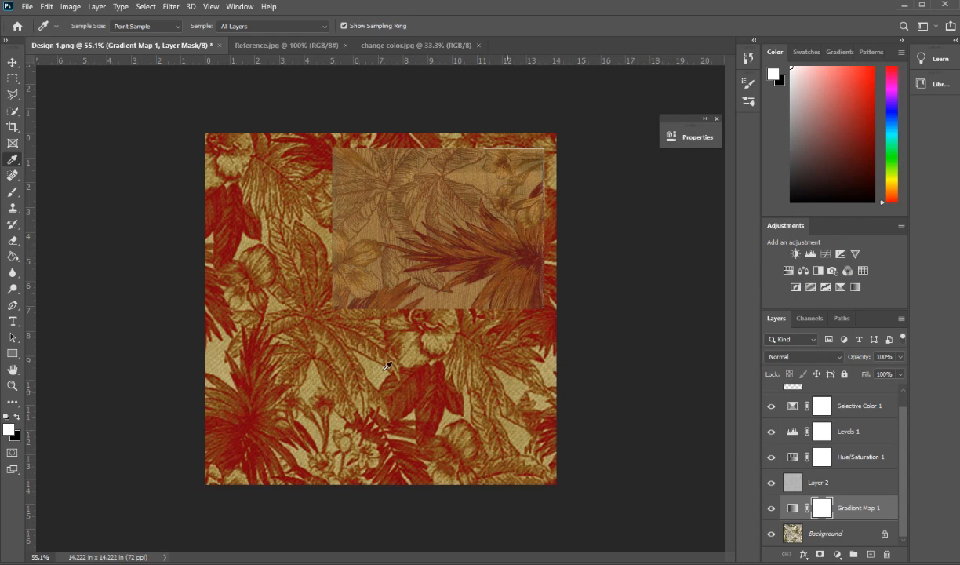
Add a Hue/Saturation adjustment above Selective Color 1 with saturation -34 and lightness -9
click(844, 405)
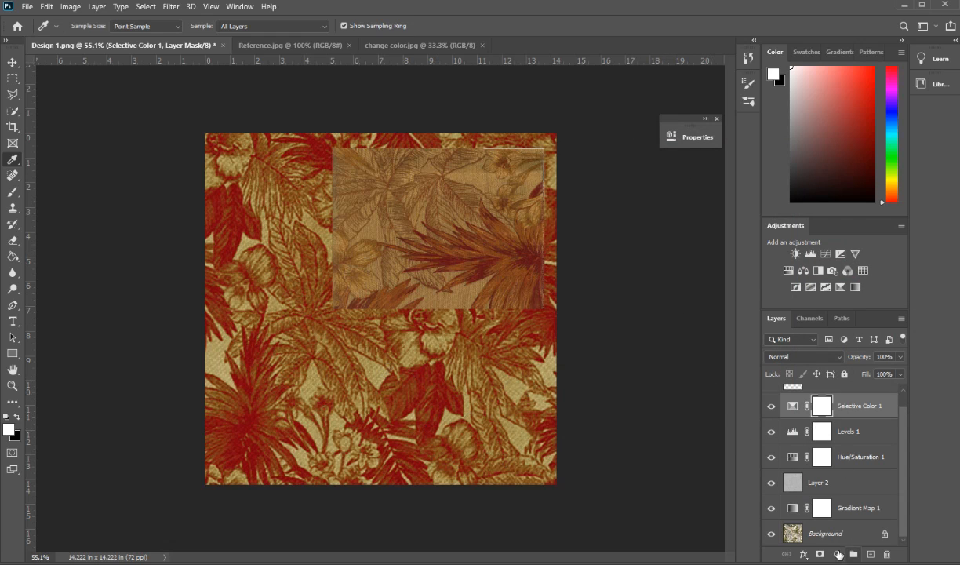
click(837, 554)
click(867, 436)
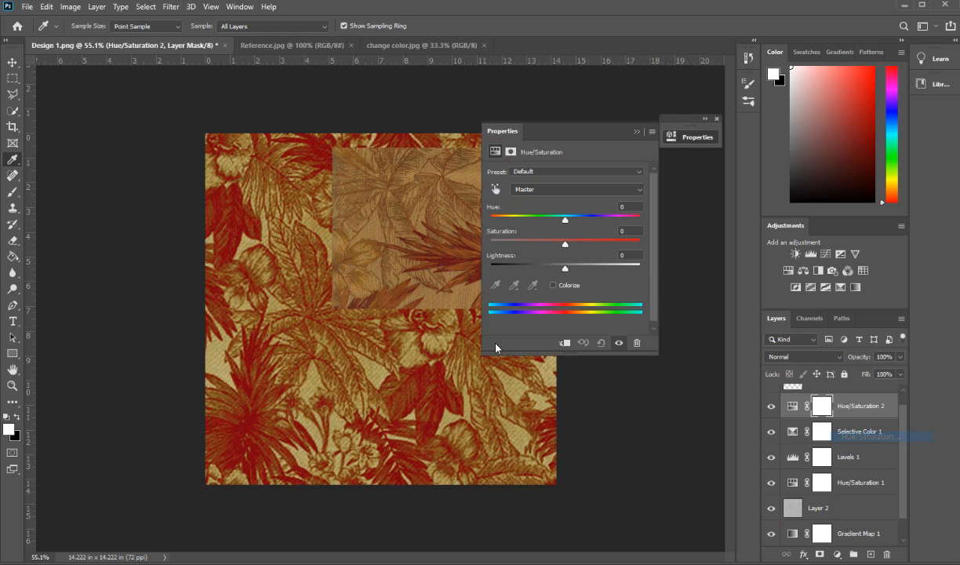
drag(570, 249, 544, 246)
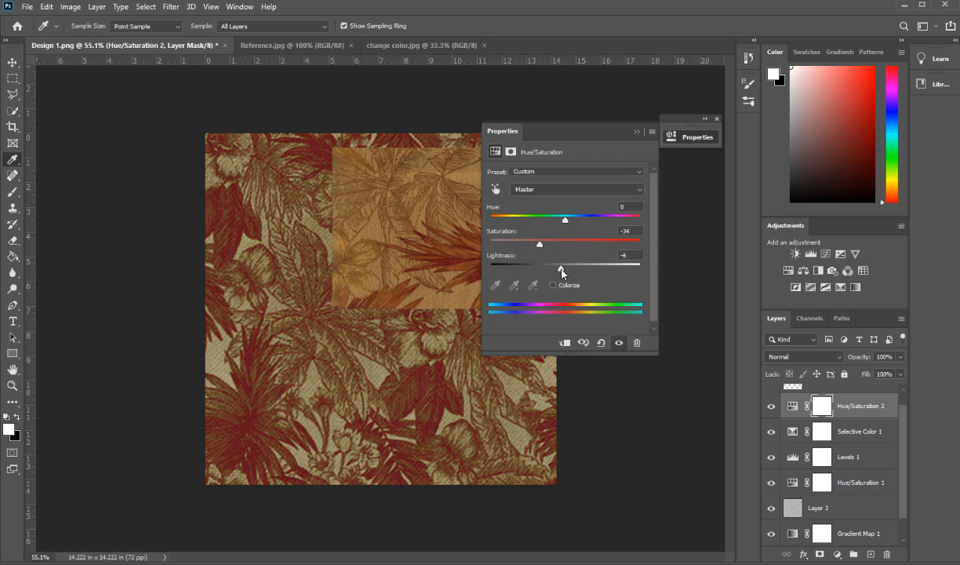
drag(562, 272, 561, 272)
click(636, 132)
Raise the yellow amount in the Reds of Selective Color 1 to +21%
double_click(793, 431)
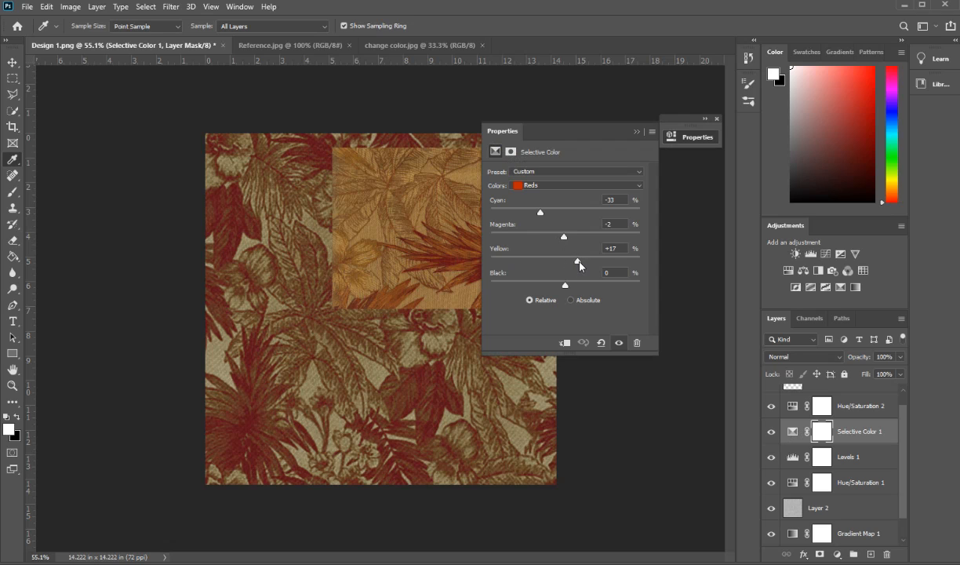
click(589, 262)
drag(592, 261, 580, 261)
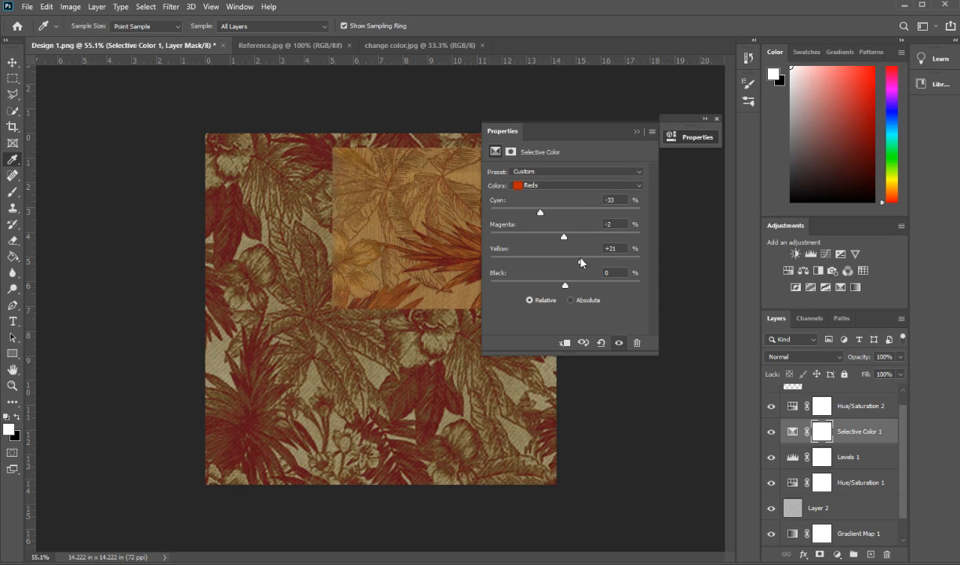
Raise the saturation of Hue/Saturation 2 above -27 and lower its lightness slightly
click(789, 405)
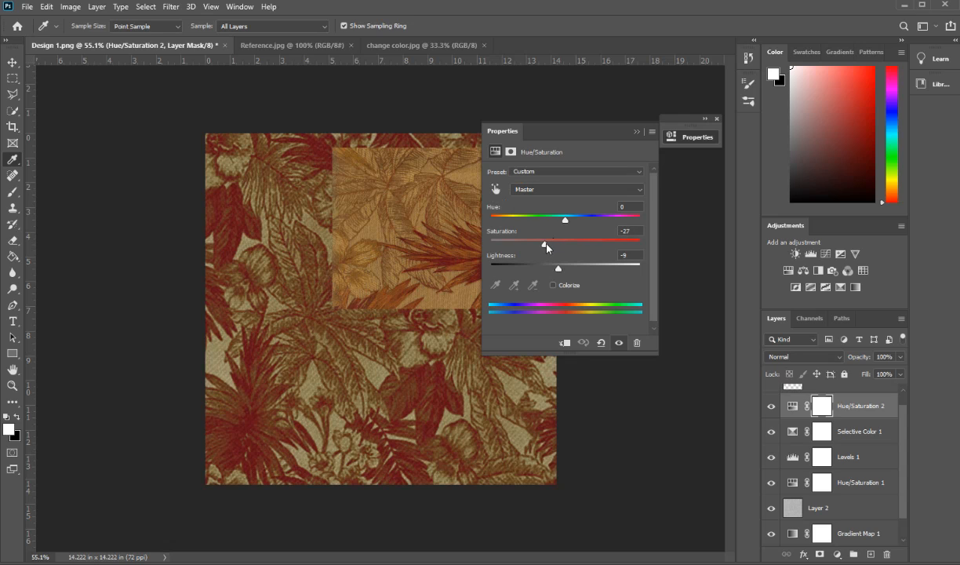
drag(547, 246, 554, 249)
drag(556, 269, 555, 269)
click(637, 131)
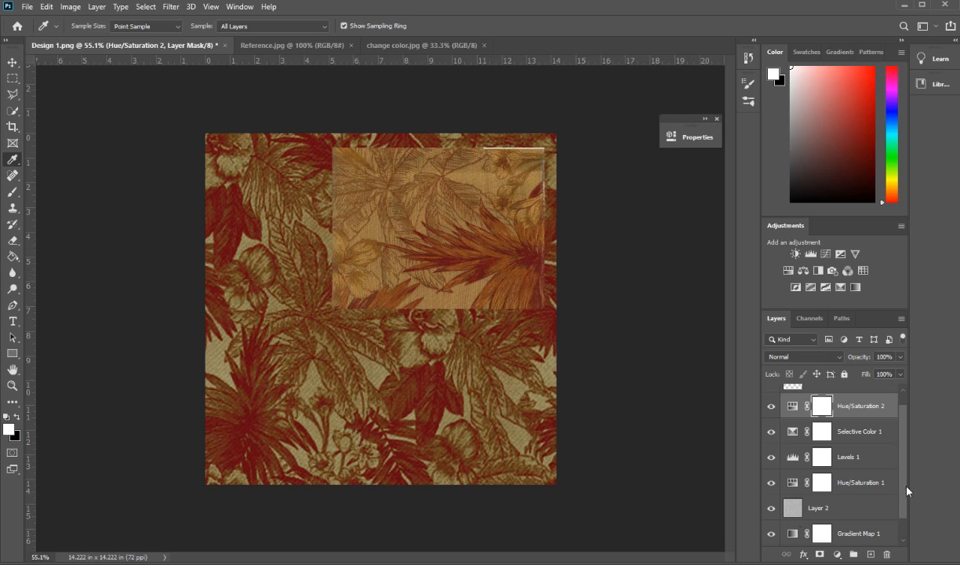
Edit the Gradient Map 1 gradient and change its stop at location 70% to the orange-brown 965d2f
scroll(884, 519, down, 1)
double_click(793, 508)
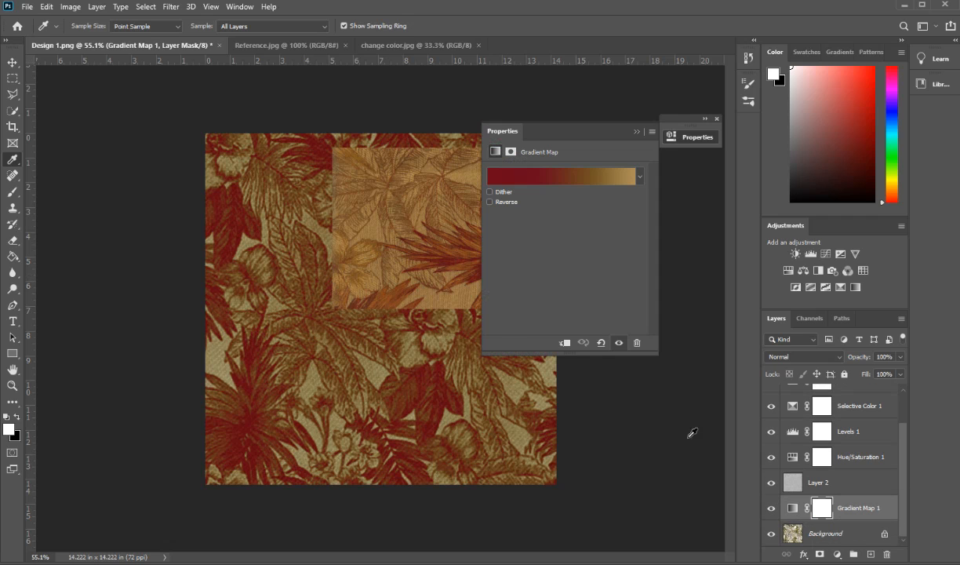
click(563, 178)
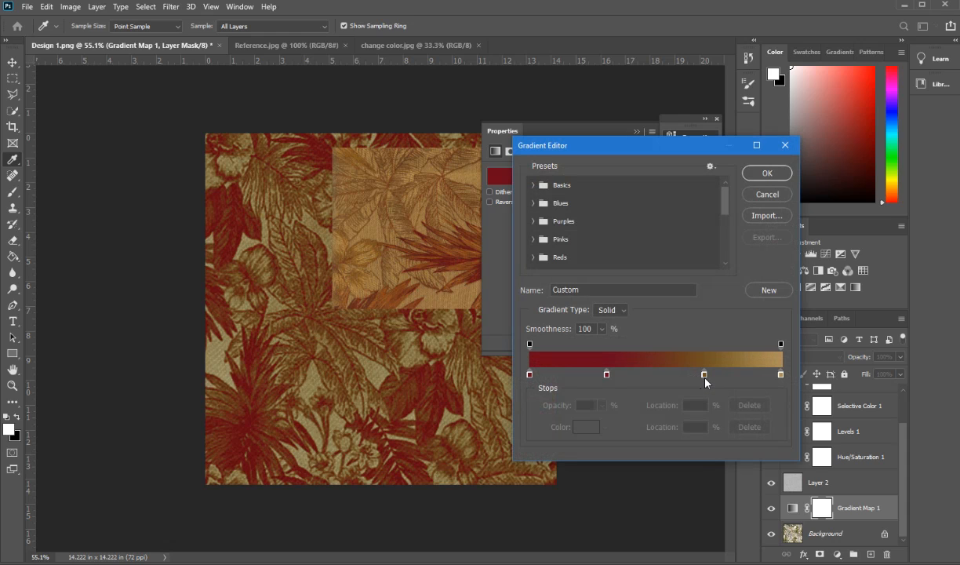
click(704, 377)
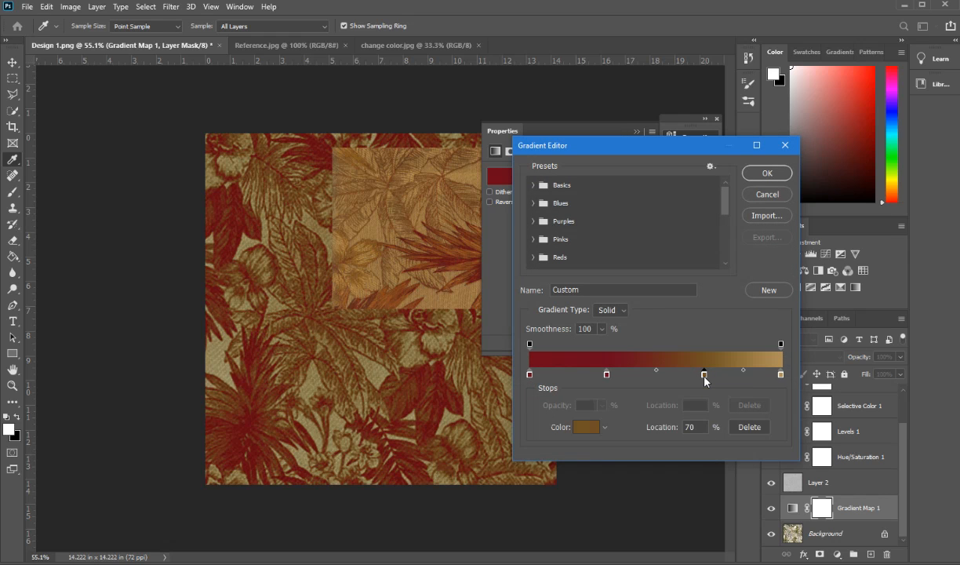
click(583, 428)
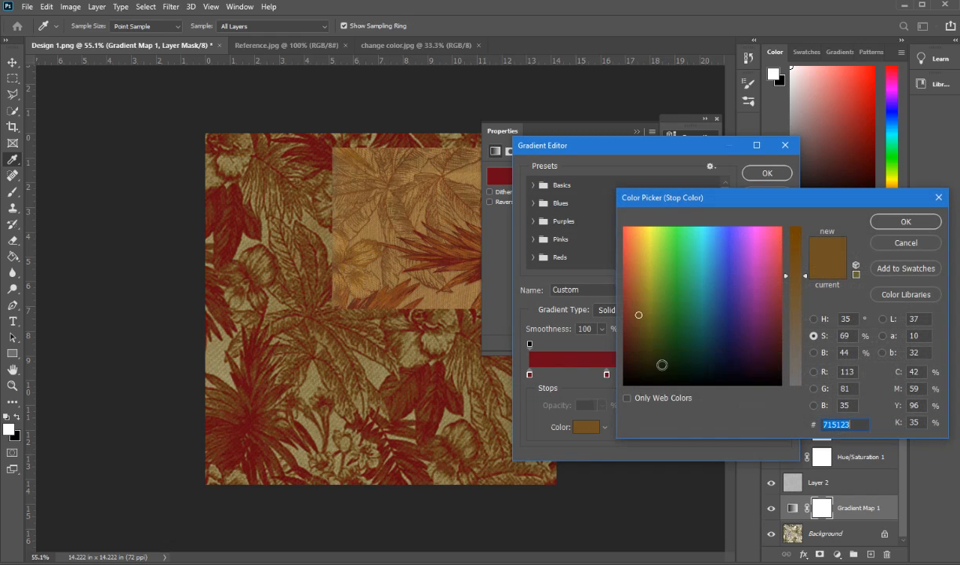
click(636, 294)
click(634, 292)
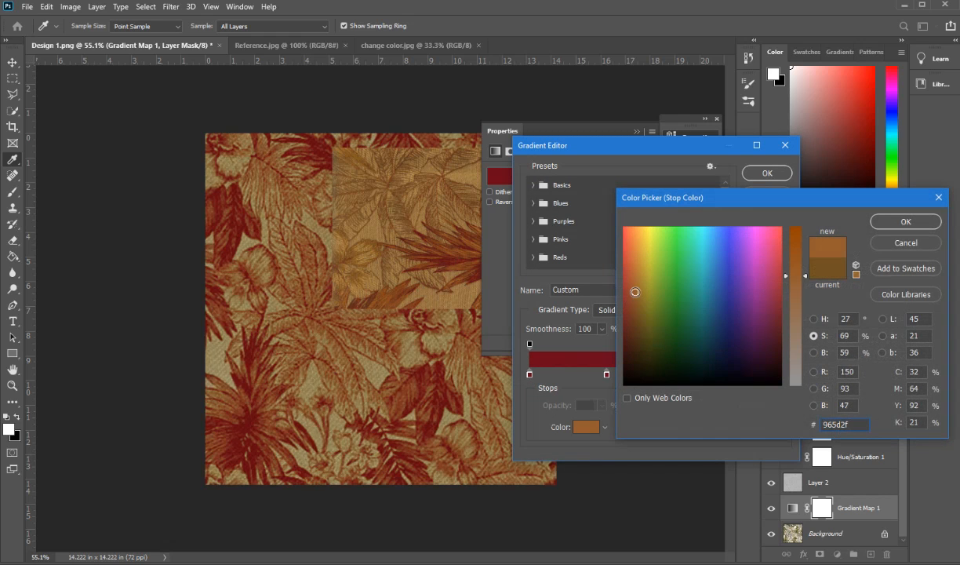
Refine the gradient's 70% stop to the lighter orange-brown a06632 and accept the gradient
drag(635, 291, 636, 294)
click(636, 291)
drag(636, 291, 636, 292)
click(636, 286)
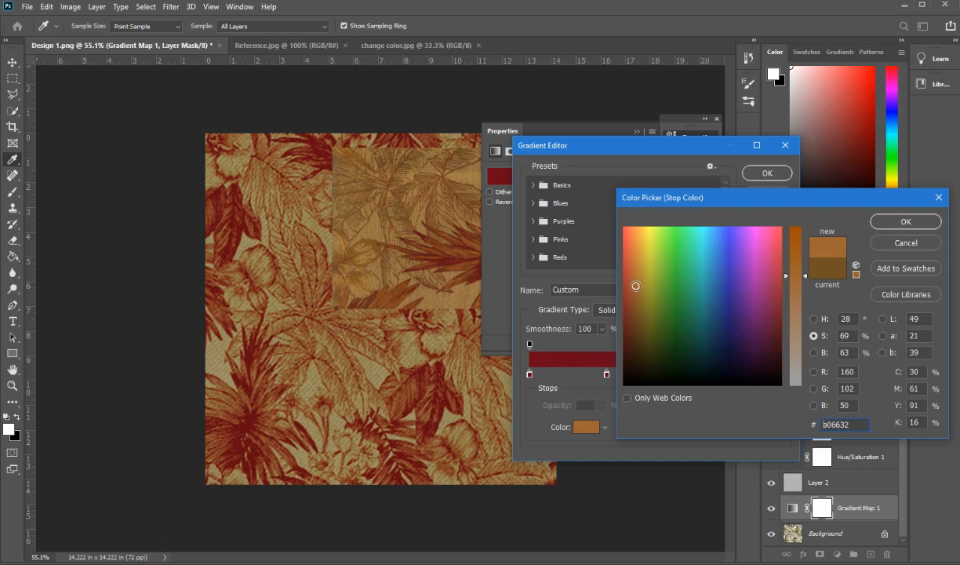
click(920, 224)
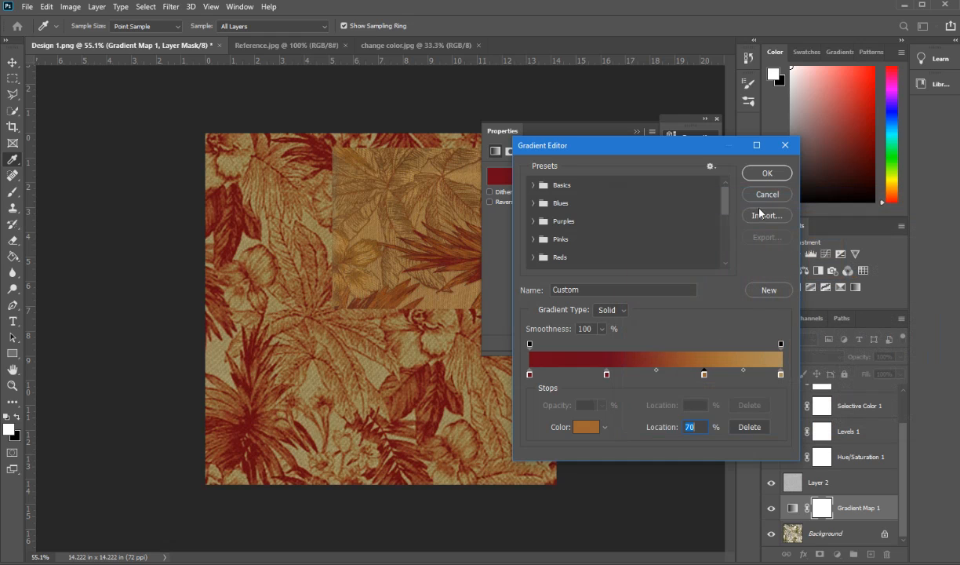
click(768, 174)
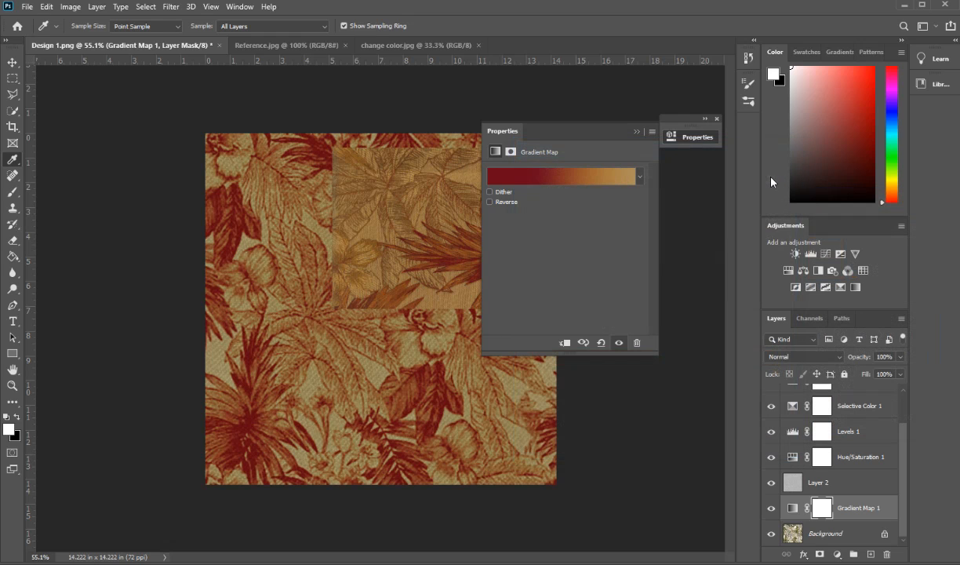
click(636, 131)
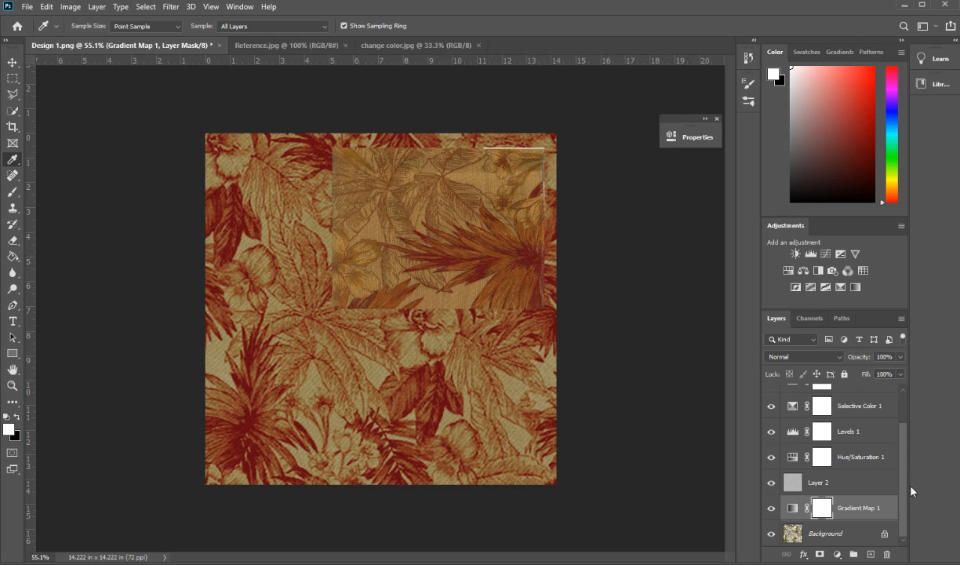
Compare the recolored design with and without the reference patch on Layer 1, and leave Layer 1 hidden
scroll(866, 469, up, 2)
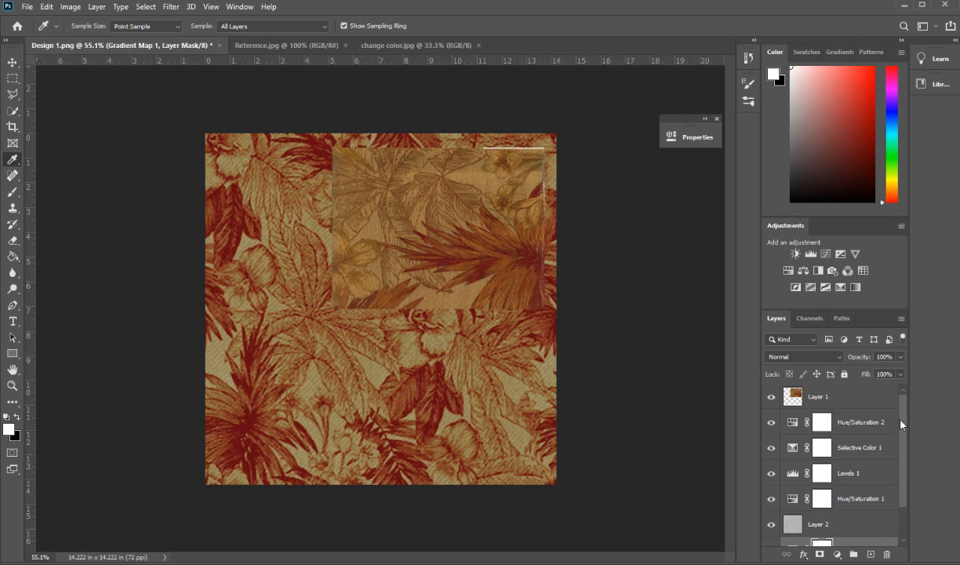
click(771, 397)
click(772, 398)
click(772, 398)
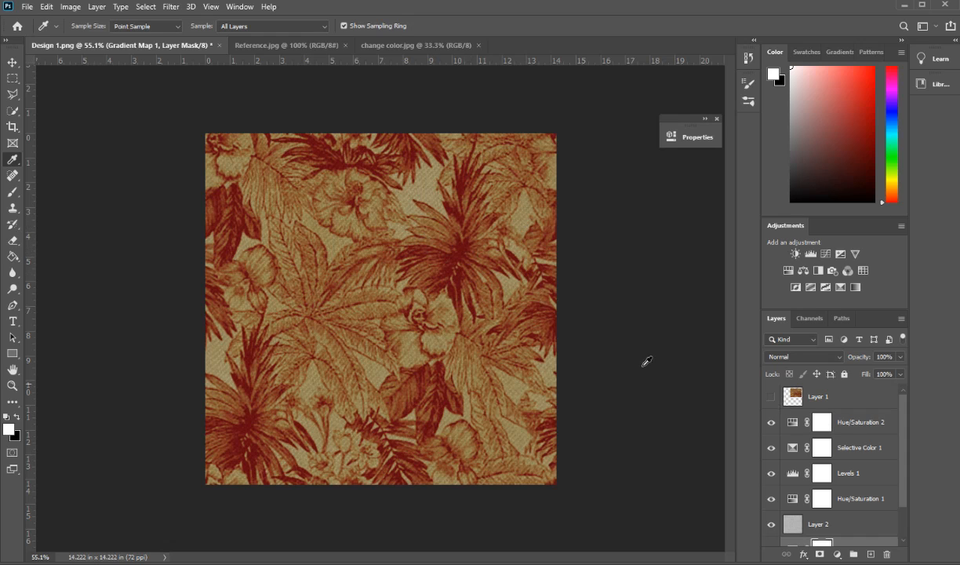
click(772, 397)
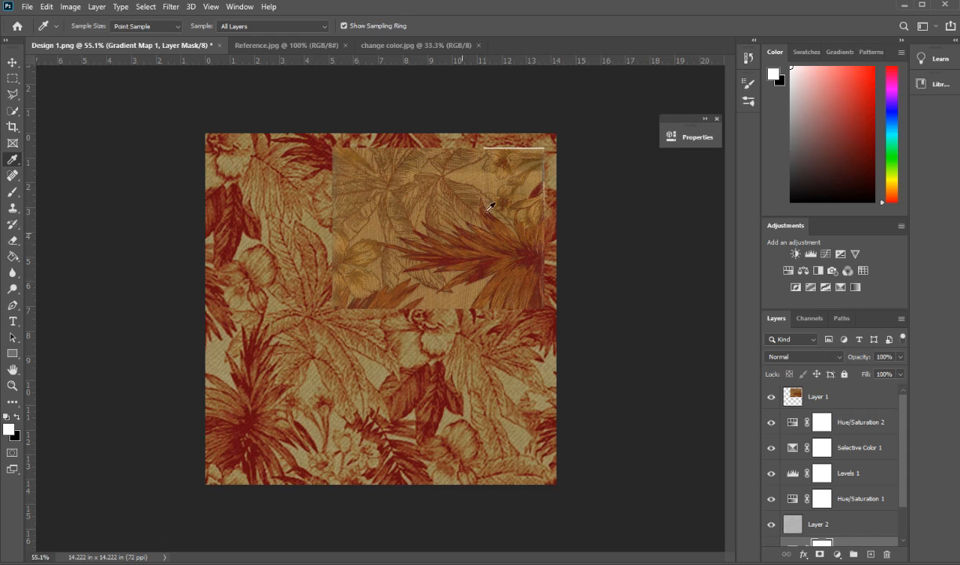
click(771, 397)
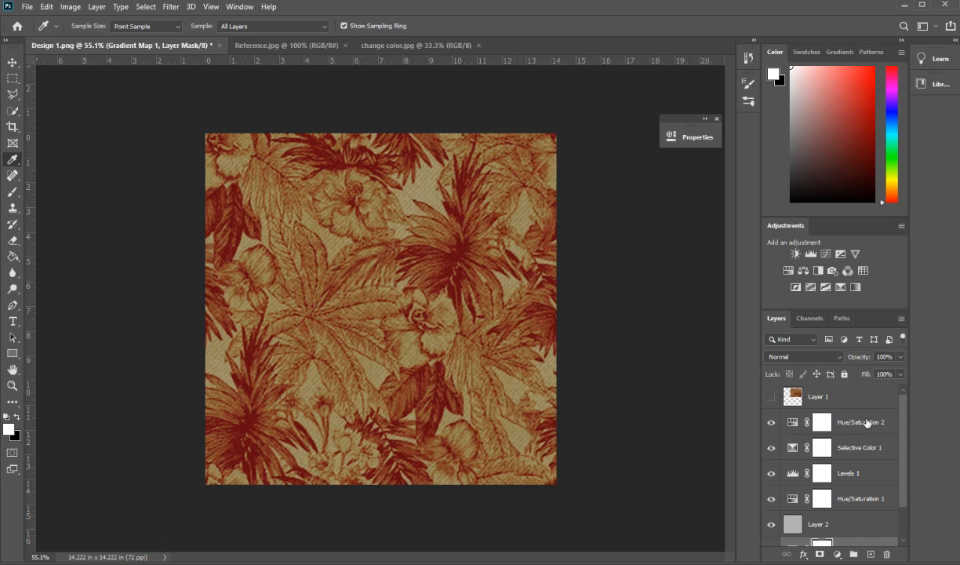
Try merging the layers from Hue/Saturation 2 down to Gradient Map 1, and undo the merge
scroll(897, 428, down, 2)
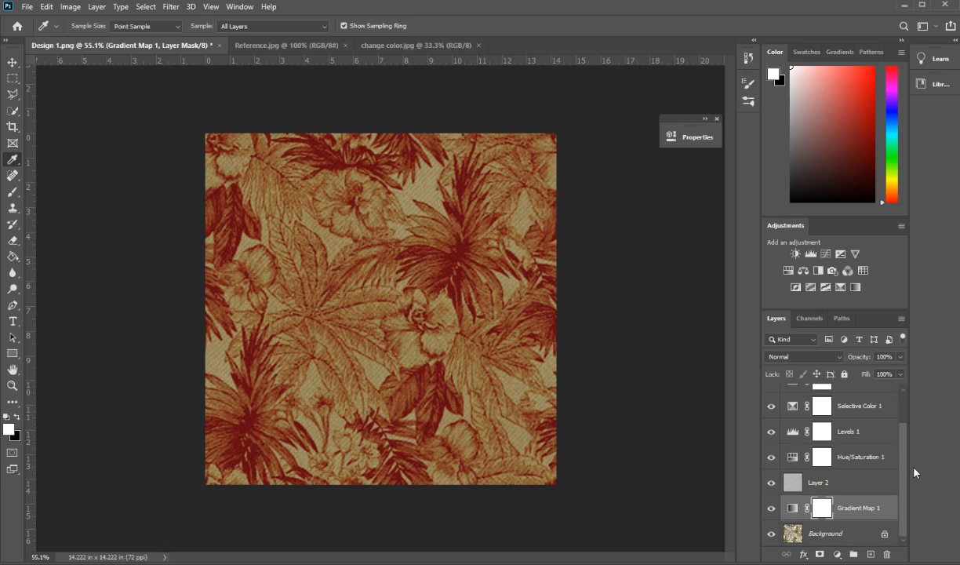
click(836, 408)
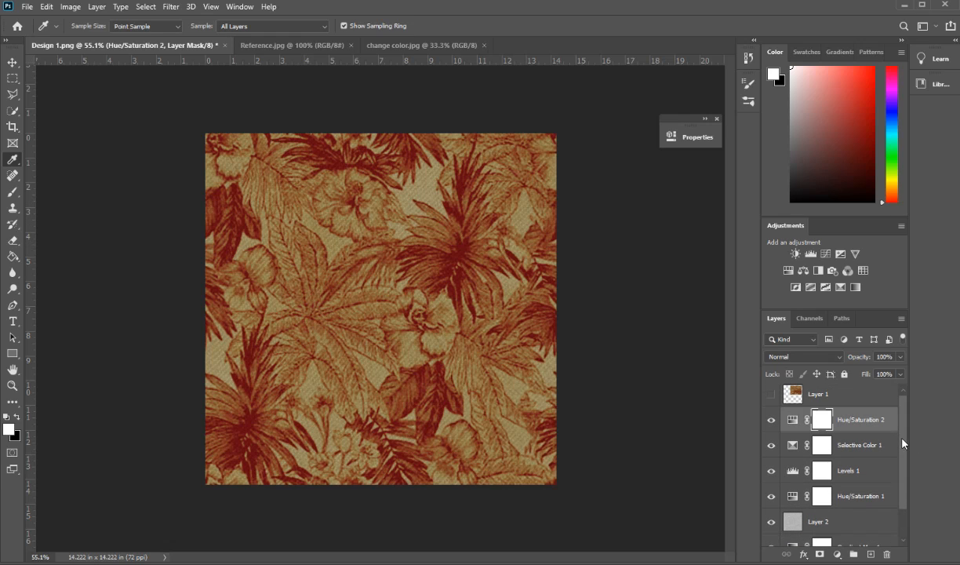
scroll(862, 419, down, 1)
click(859, 507)
scroll(865, 427, up, 2)
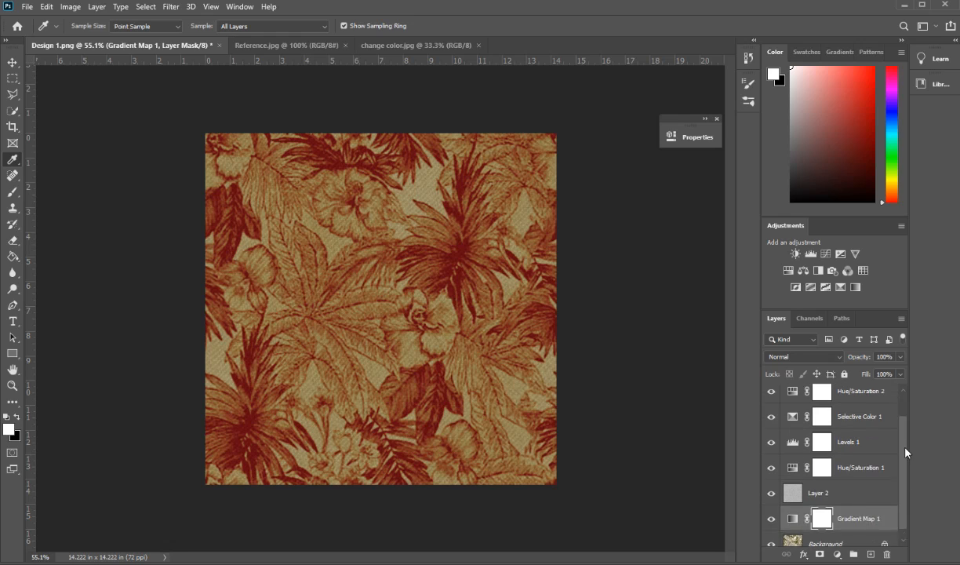
click(879, 422)
scroll(864, 463, down, 2)
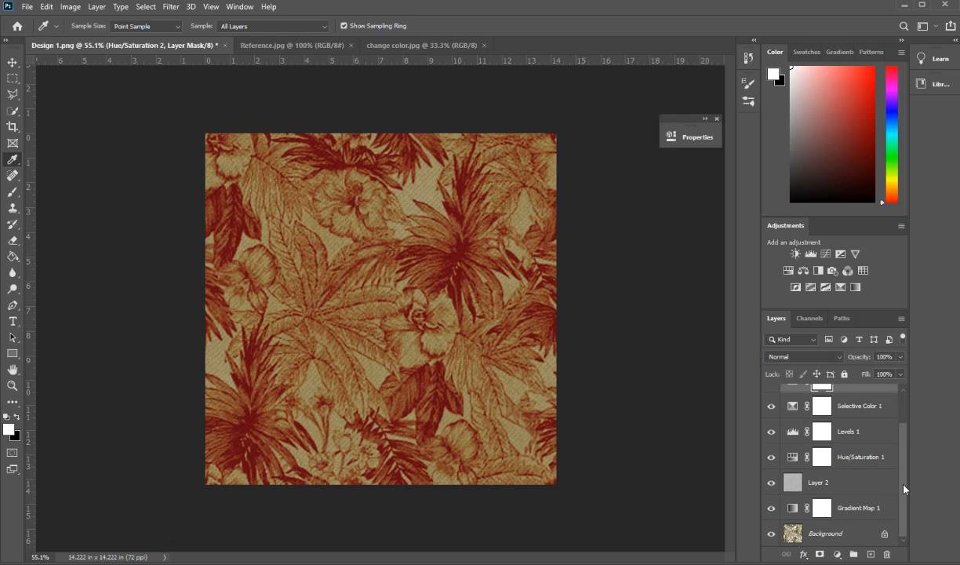
shift+click(866, 512)
scroll(863, 427, up, 2)
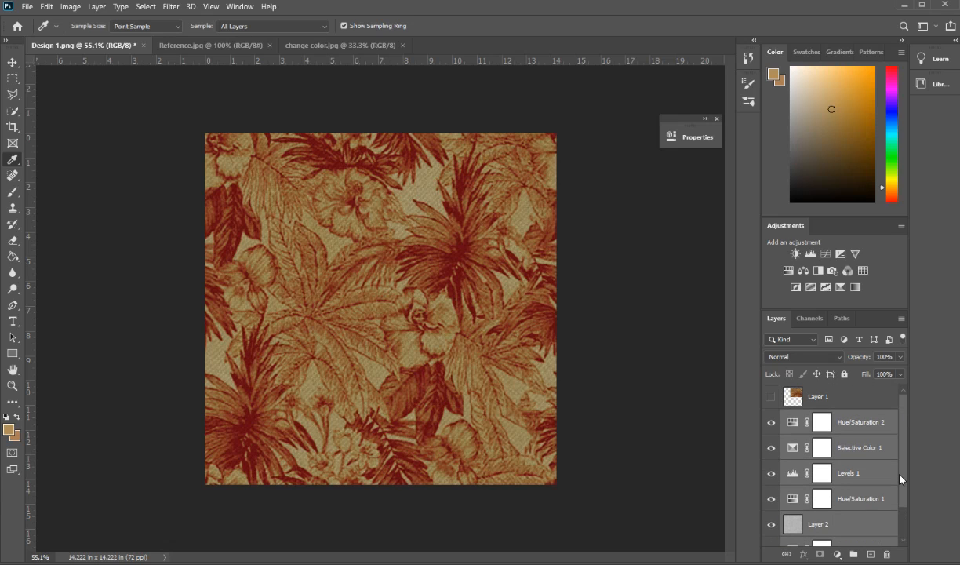
key(ctrl+e)
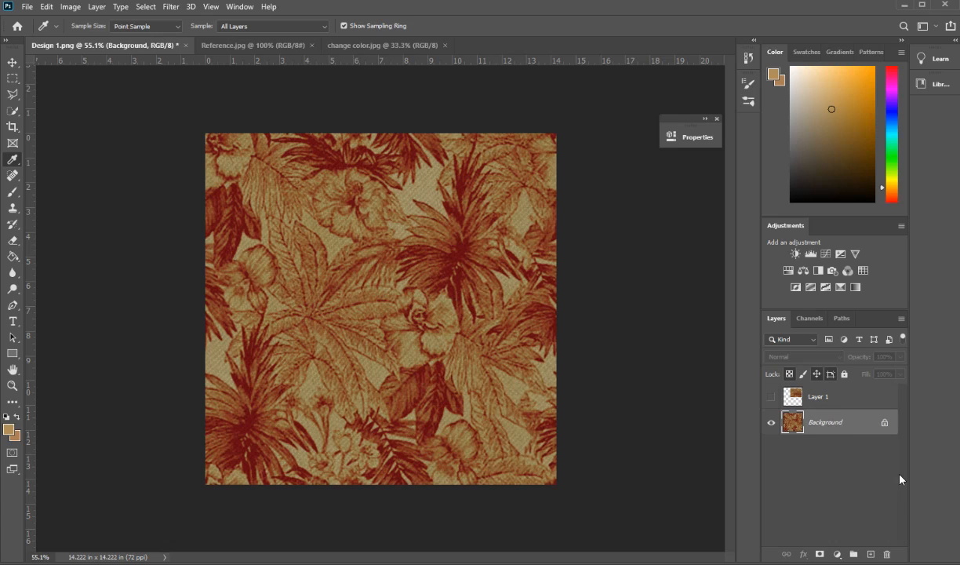
key(ctrl+z)
Stamp all visible layers into a new merged layer directly above Hue/Saturation 2, keeping the original layers separate
scroll(902, 502, down, 2)
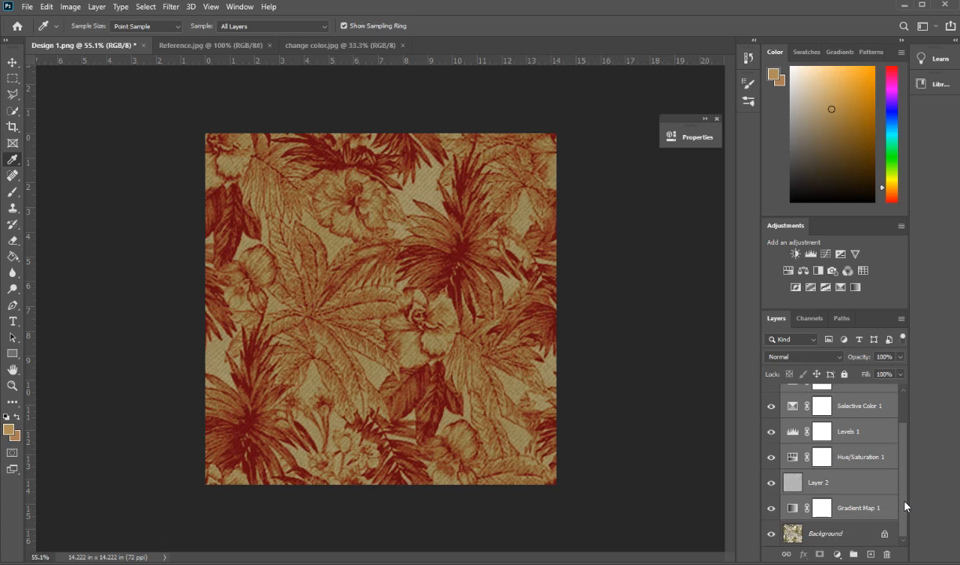
scroll(865, 406, up, 2)
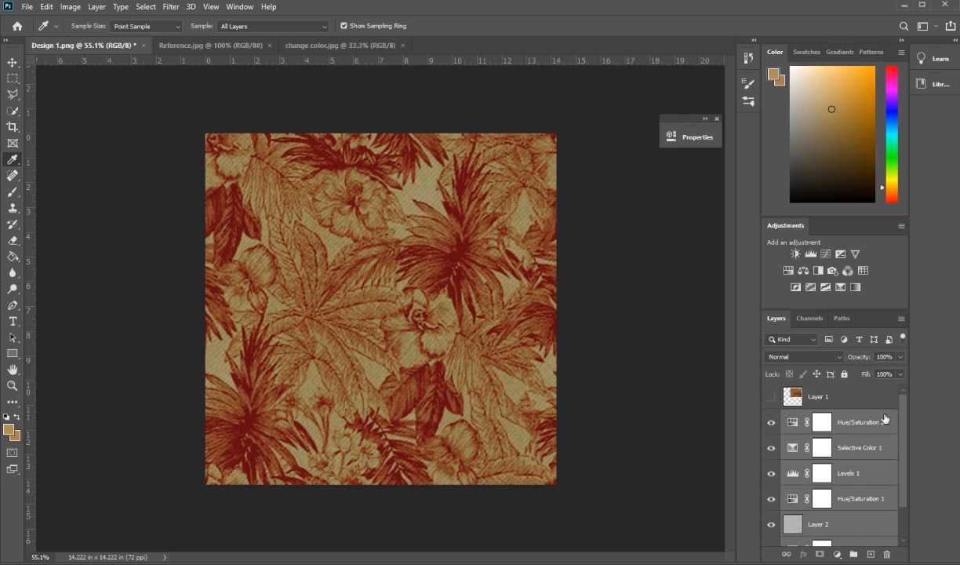
click(882, 424)
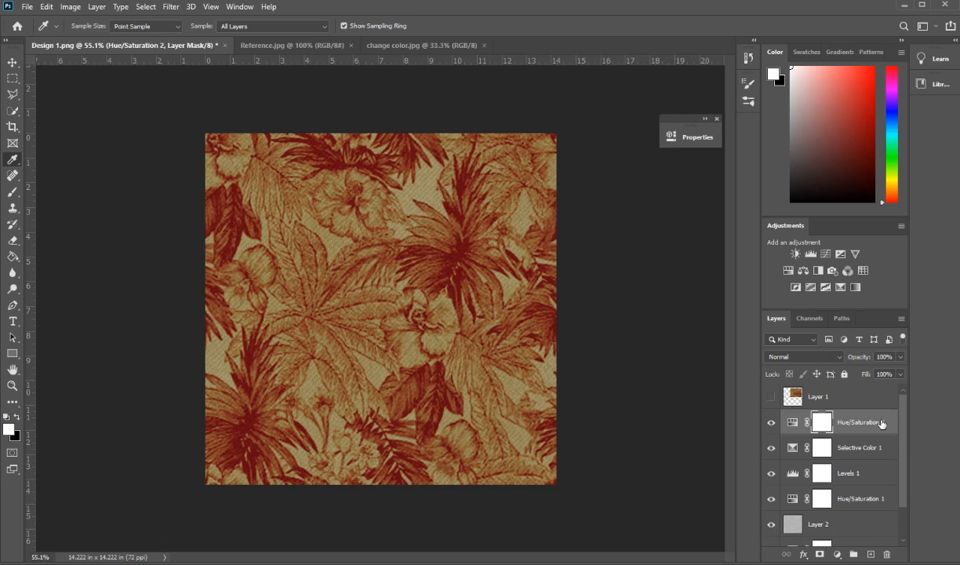
key(ctrl+shift+alt+e)
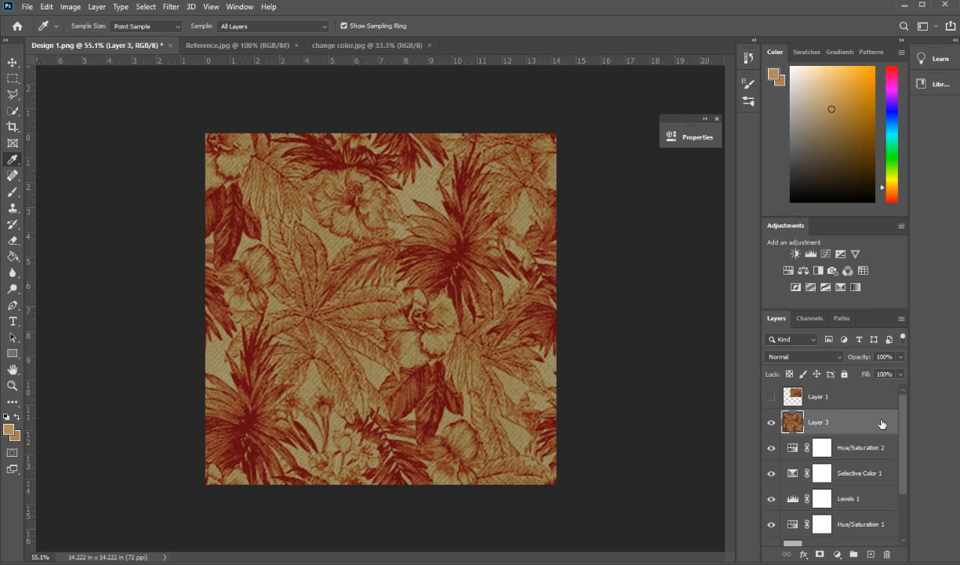
Duplicate the Background layer and move the copy up the stack, between the merged Layer 3 and Layer 1
scroll(867, 485, down, 3)
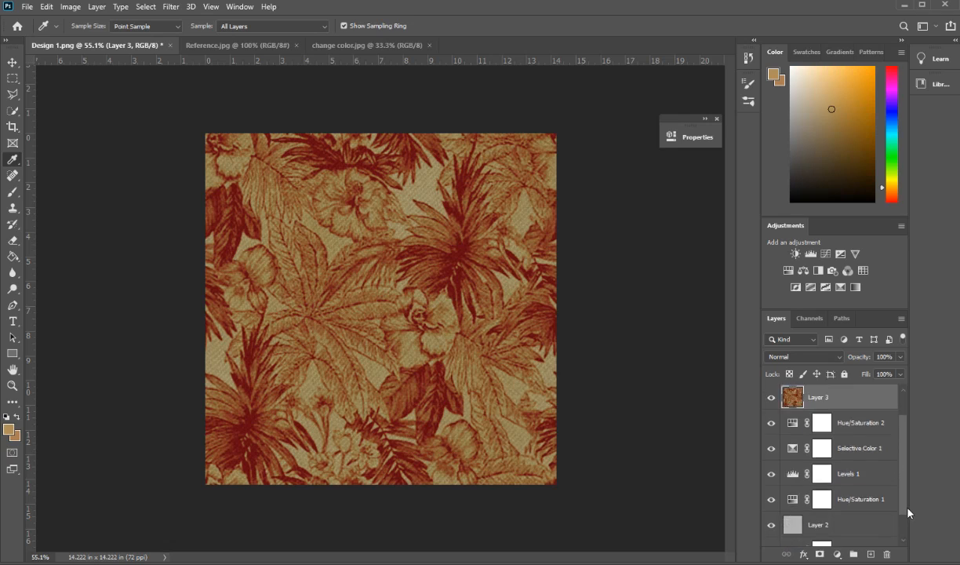
click(833, 535)
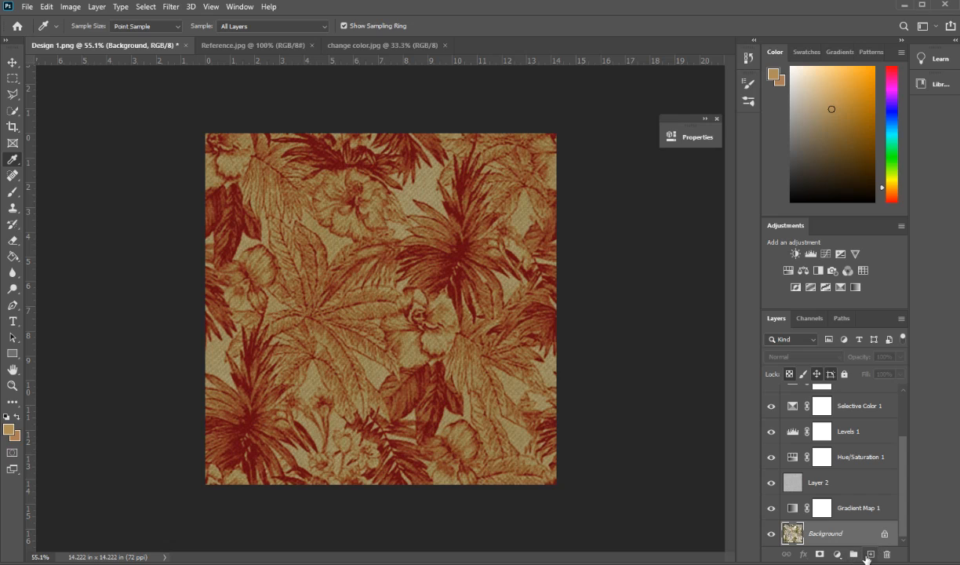
key(ctrl+j)
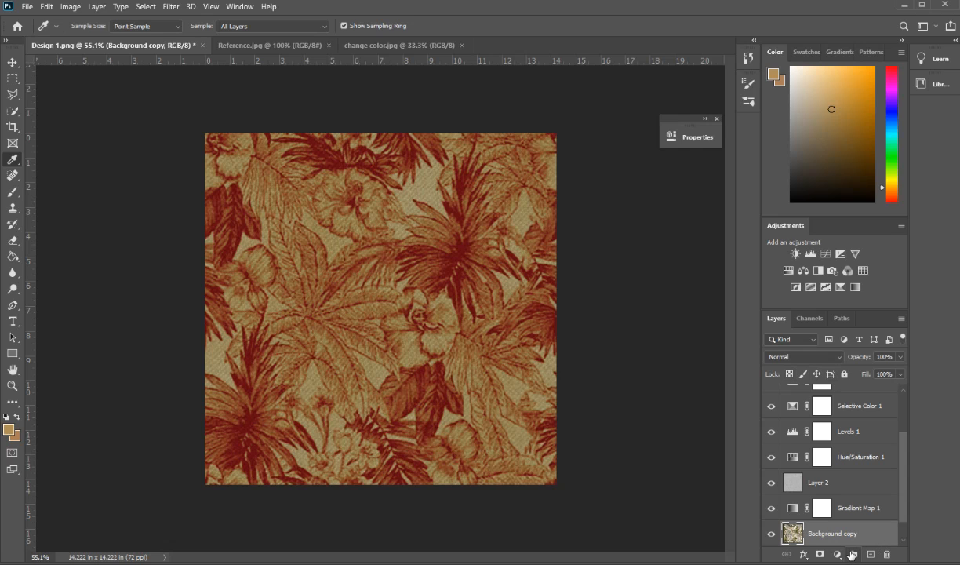
drag(816, 530, 853, 402)
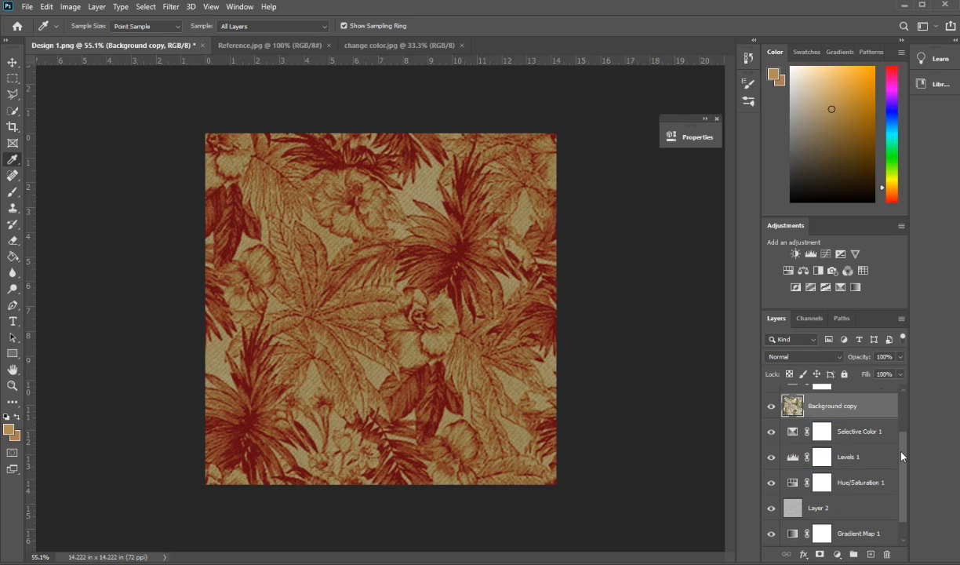
drag(903, 457, 911, 413)
drag(844, 477, 852, 416)
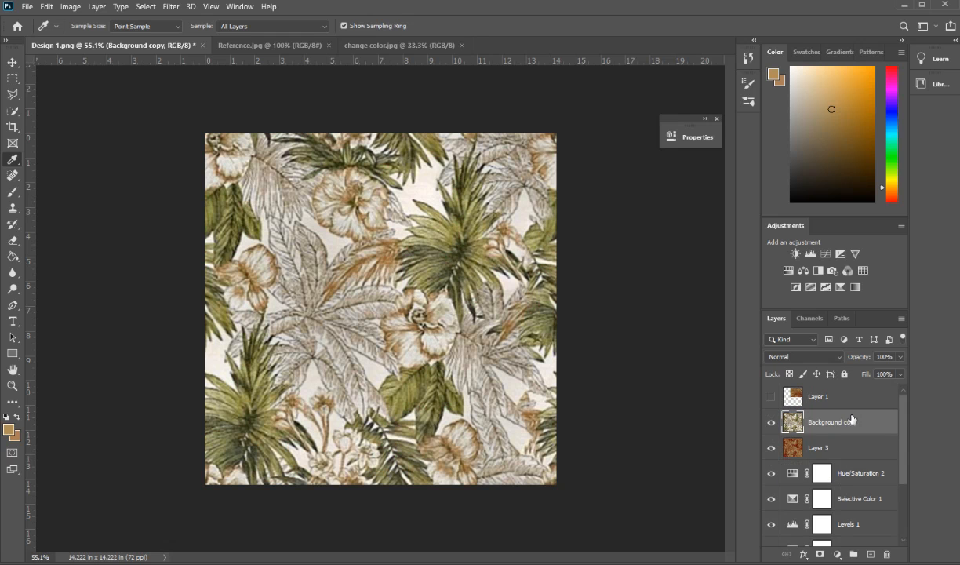
Compare the original design with the recolored result by toggling Background copy, leave it hidden, and select Layer 3
click(772, 423)
click(772, 423)
click(772, 422)
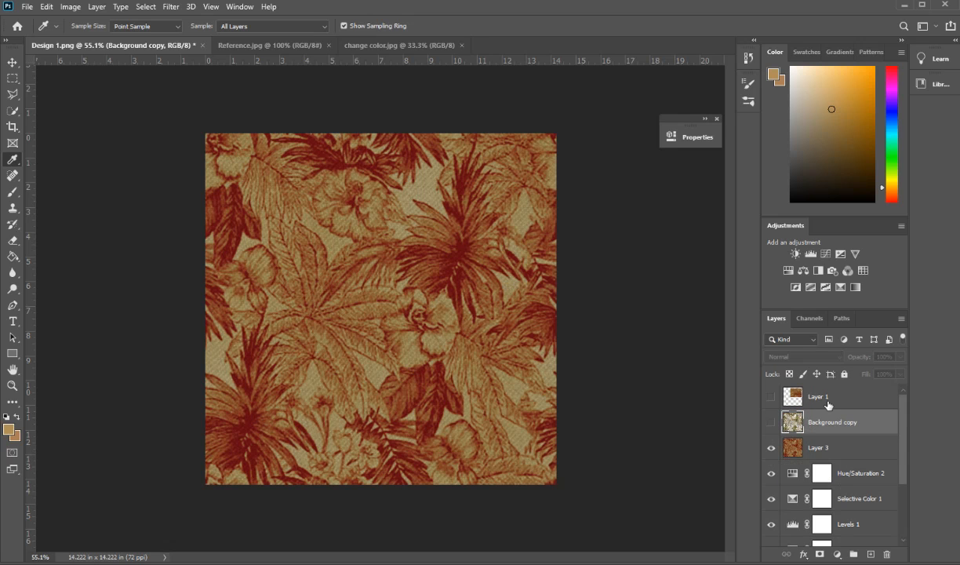
click(772, 424)
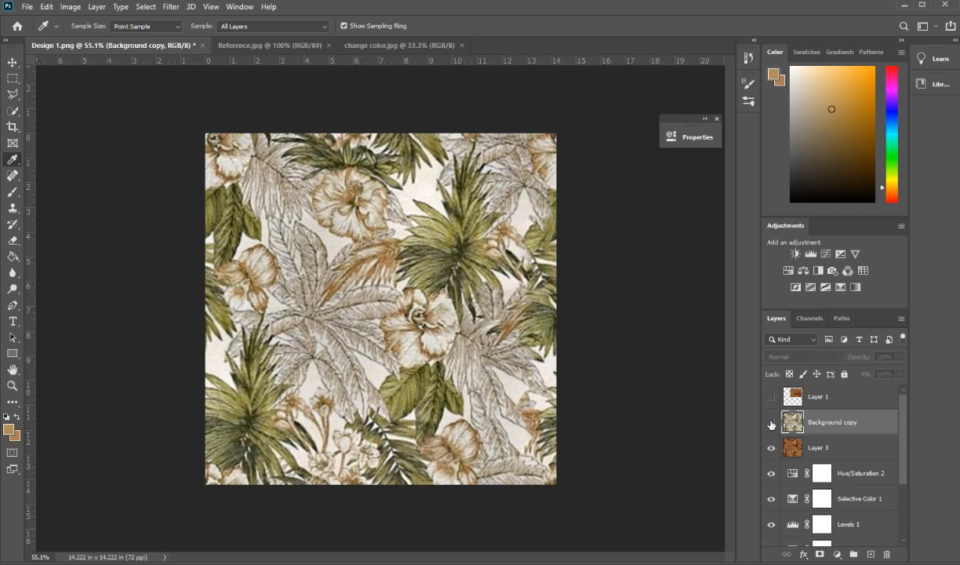
click(772, 424)
click(830, 453)
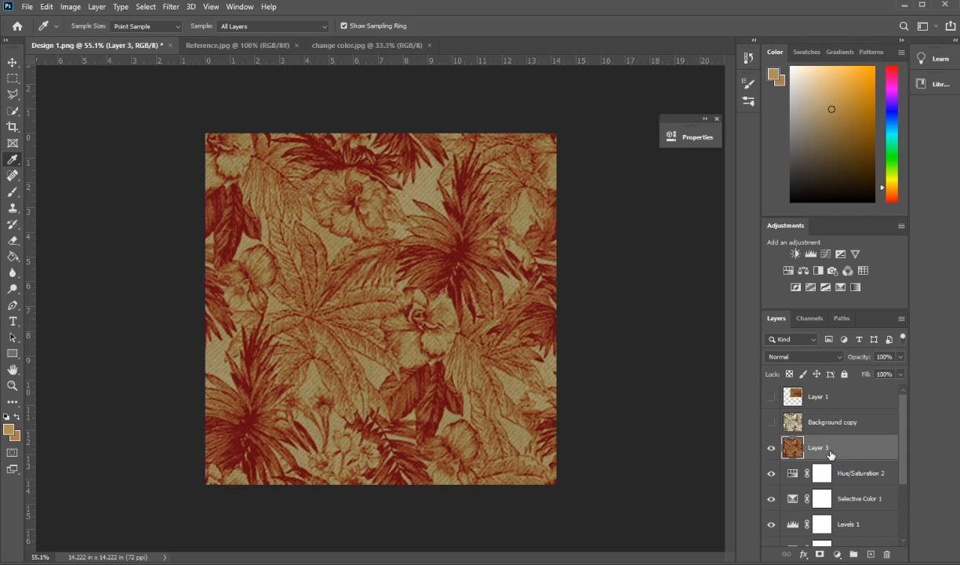
Check the recolored design against the reference patch on Layer 1, hide the patch again, and show Background copy
click(772, 396)
click(820, 402)
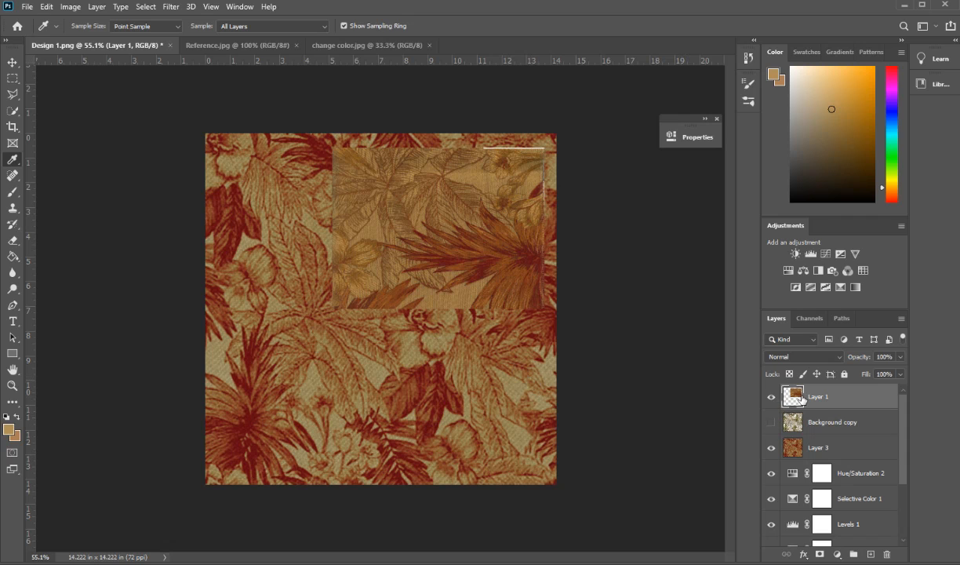
click(772, 396)
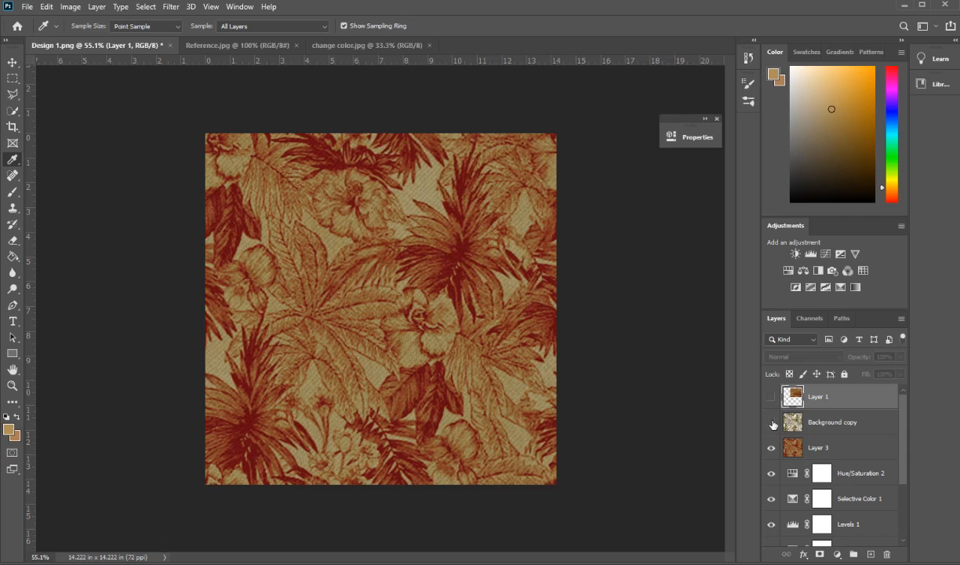
click(772, 423)
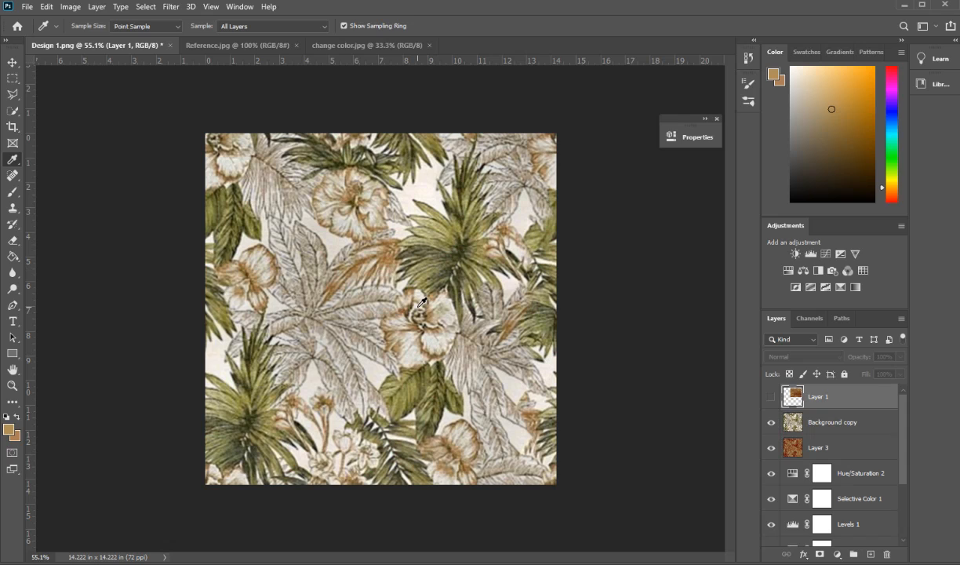